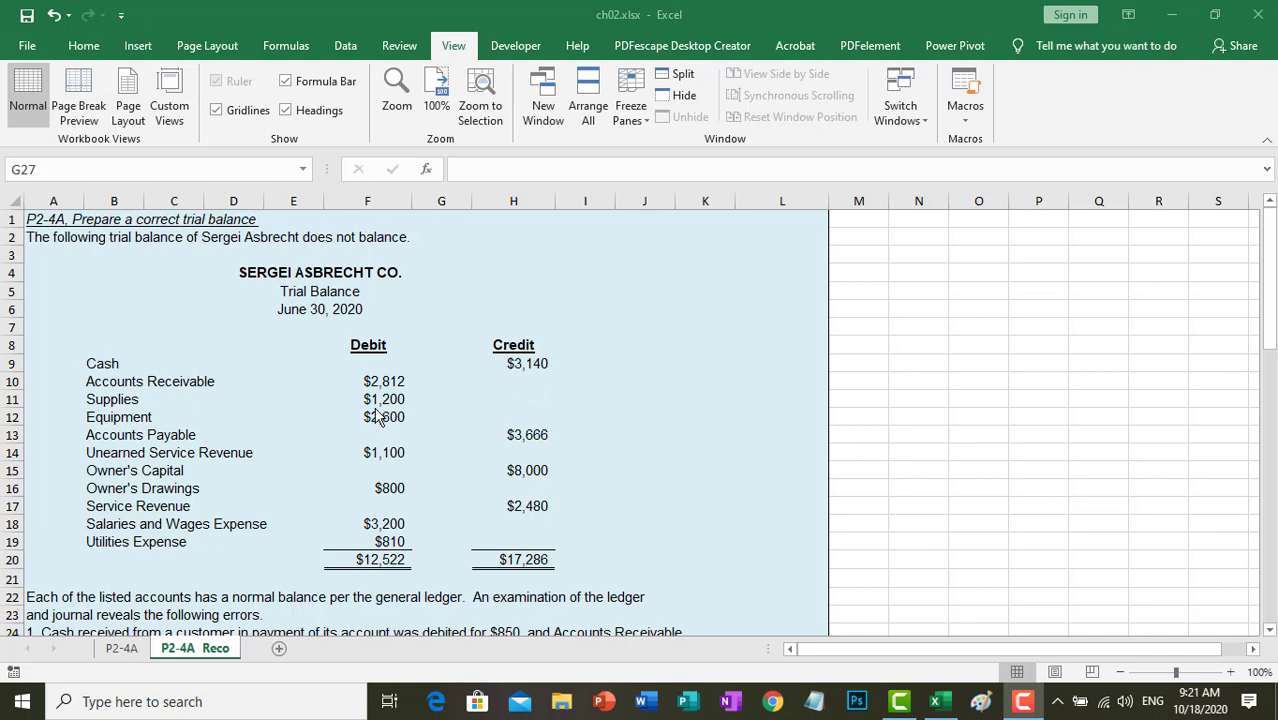
Open a second window of the workbook and arrange both windows vertically side by side
{"action": "scroll", "coordinate": [377, 415], "scroll_direction": "down", "scroll_amount": 1}
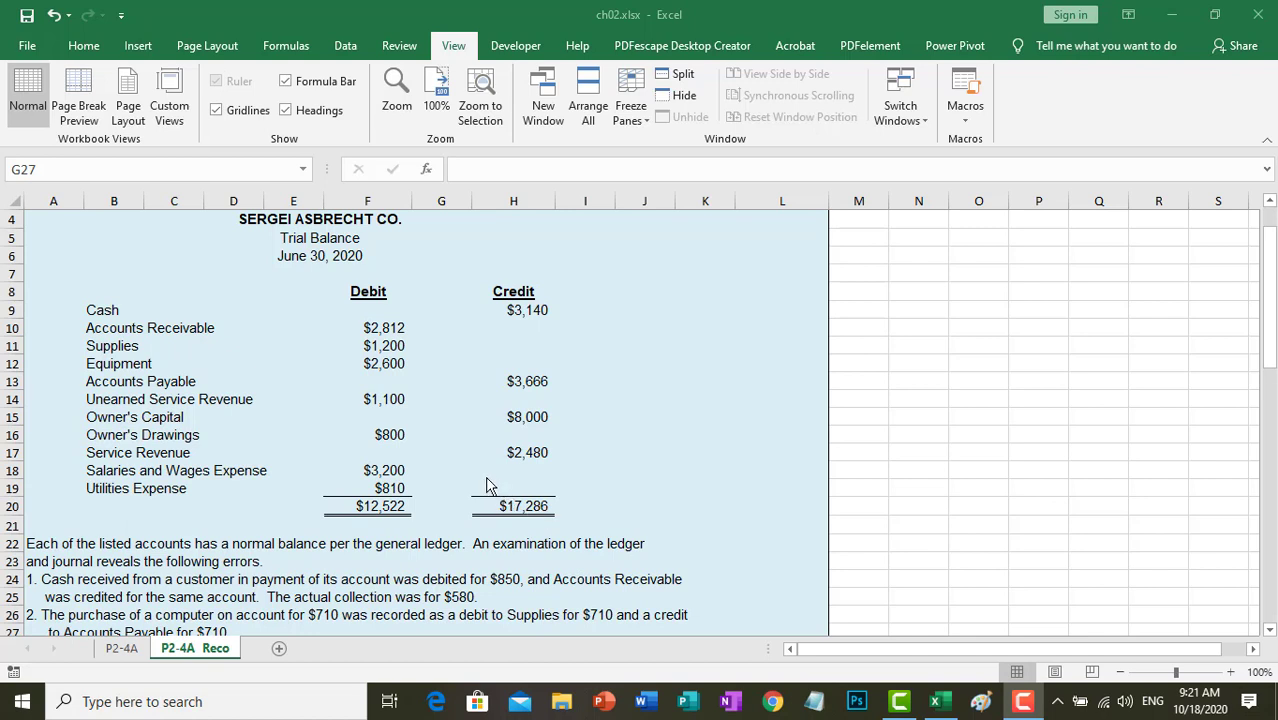
{"action": "scroll", "coordinate": [403, 480], "scroll_direction": "down", "scroll_amount": 3}
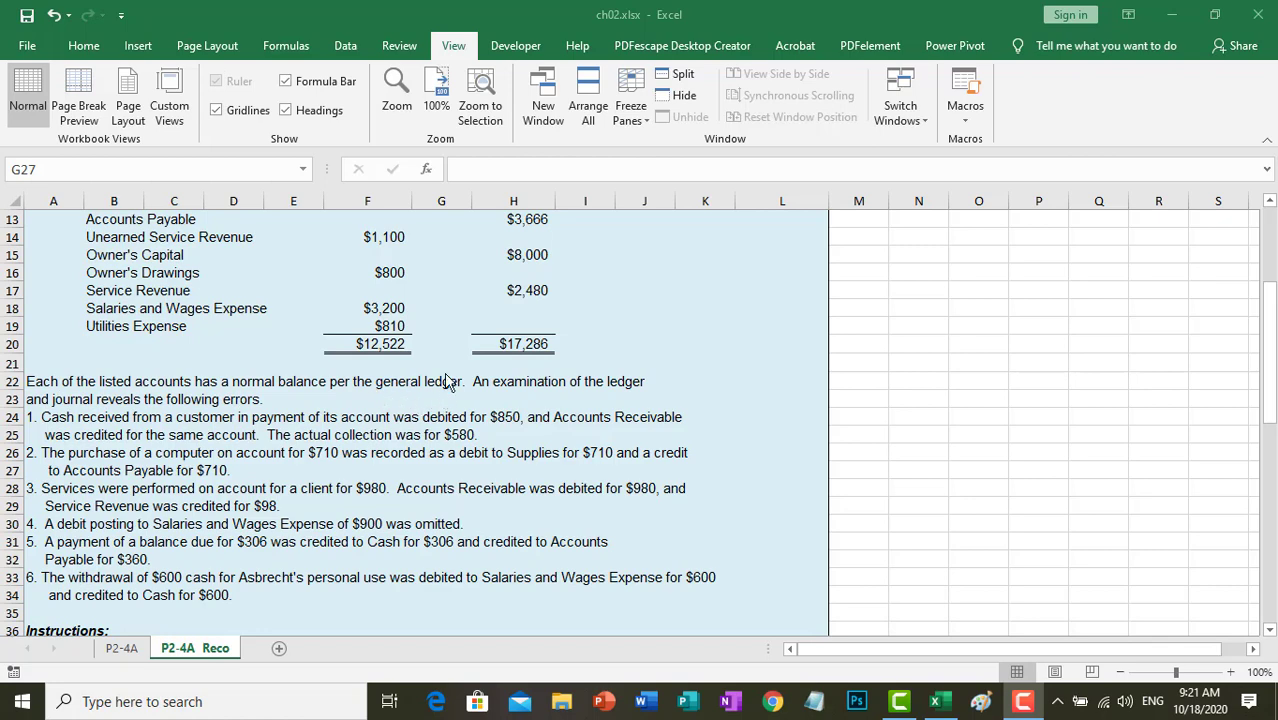
{"action": "scroll", "coordinate": [412, 278], "scroll_direction": "up", "scroll_amount": 1}
{"action": "scroll", "coordinate": [412, 278], "scroll_direction": "up", "scroll_amount": 1}
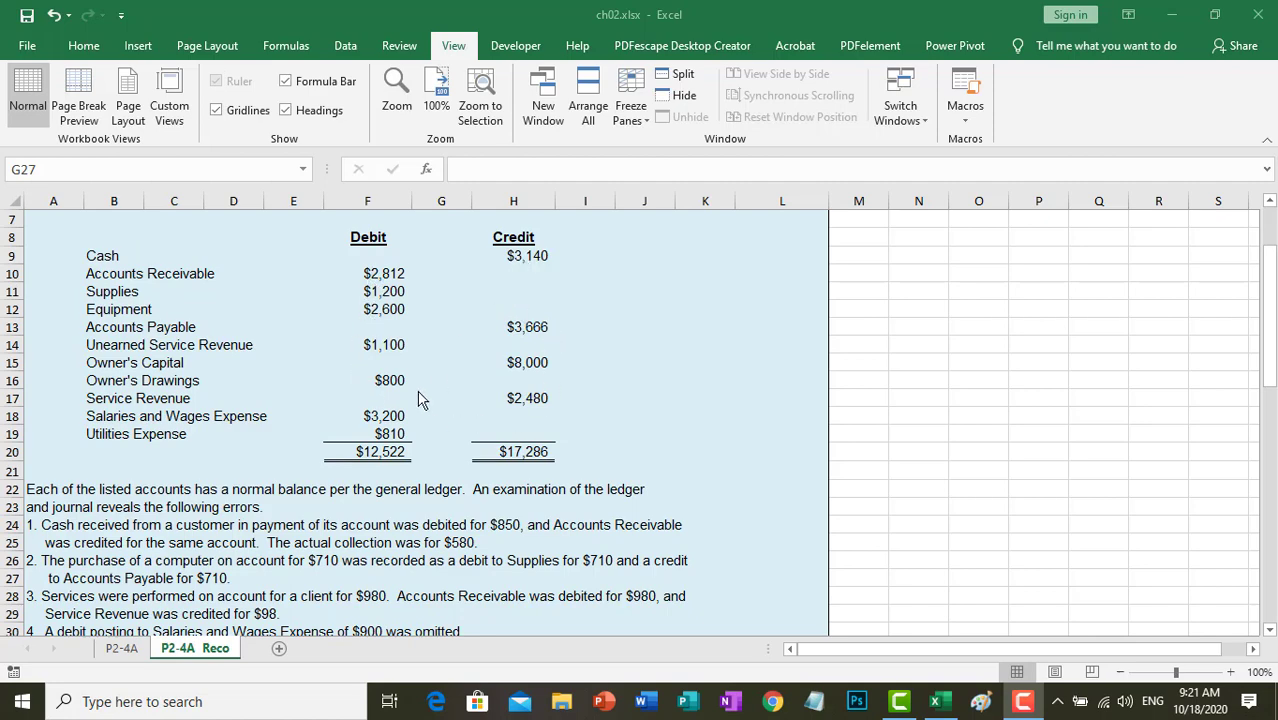
{"action": "scroll", "coordinate": [68, 590], "scroll_direction": "down", "scroll_amount": 2}
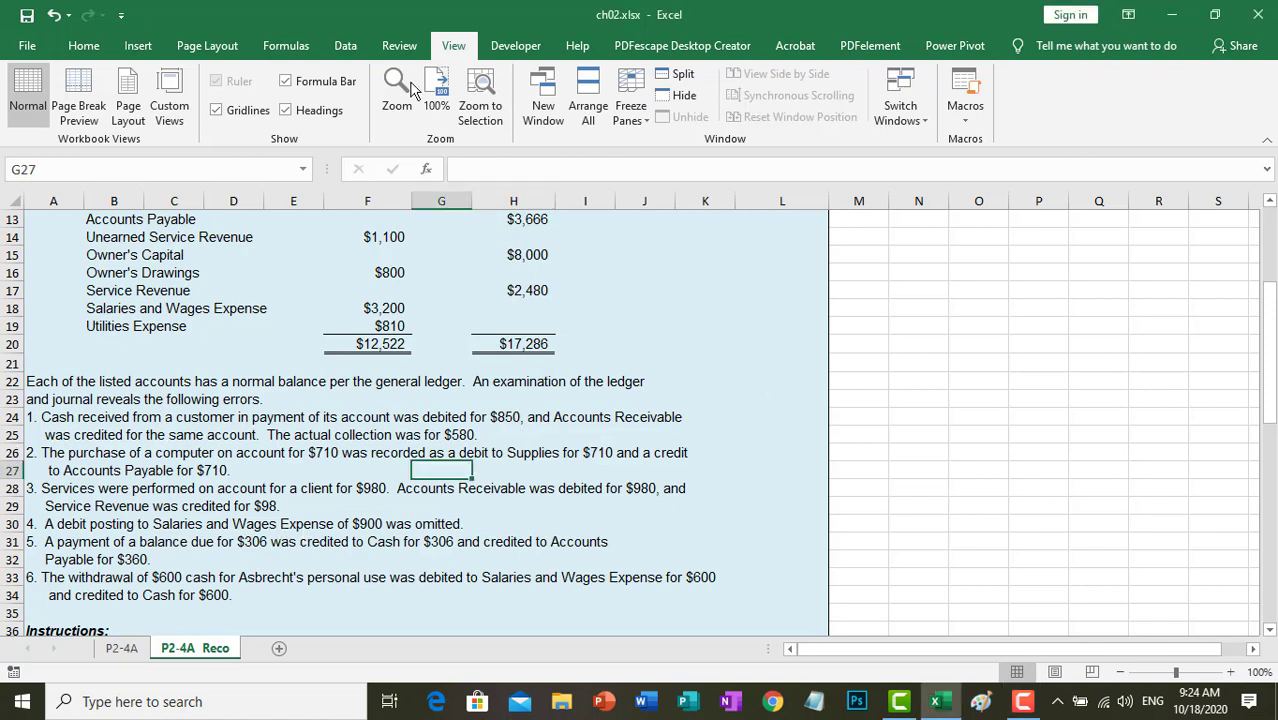
{"action": "left_click", "coordinate": [543, 108]}
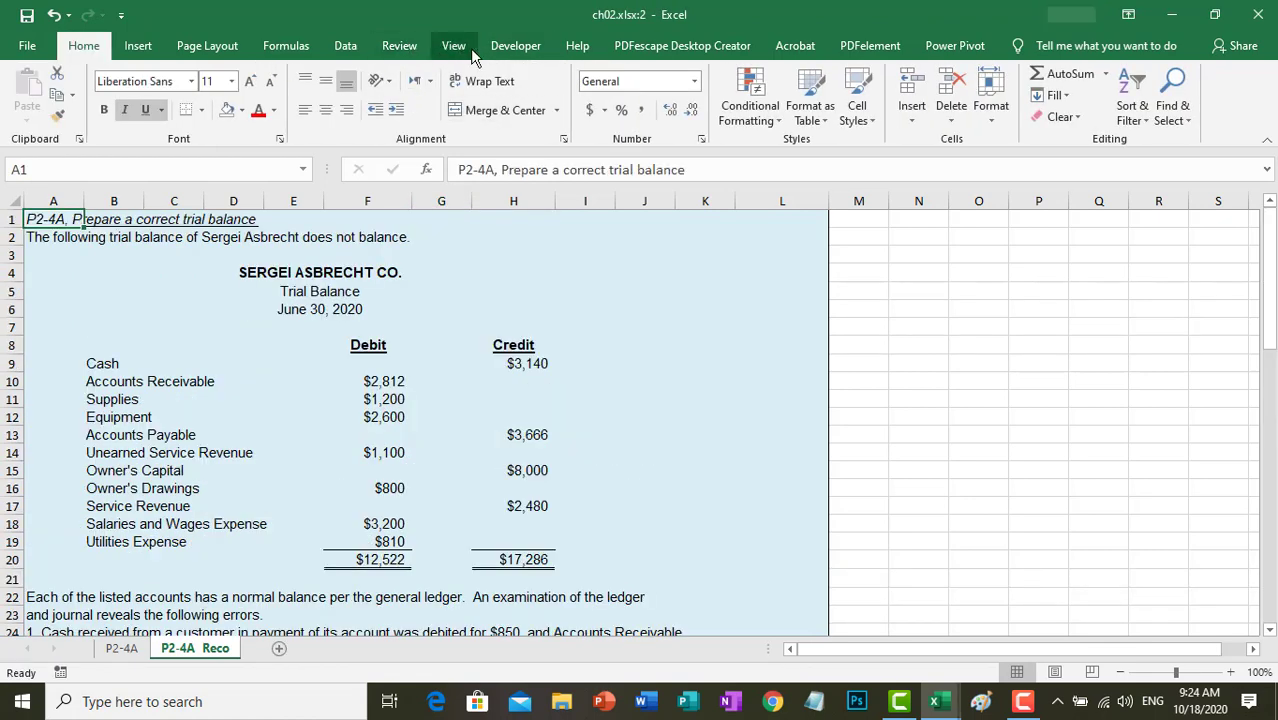
{"action": "left_click", "coordinate": [470, 48]}
{"action": "left_click", "coordinate": [578, 100]}
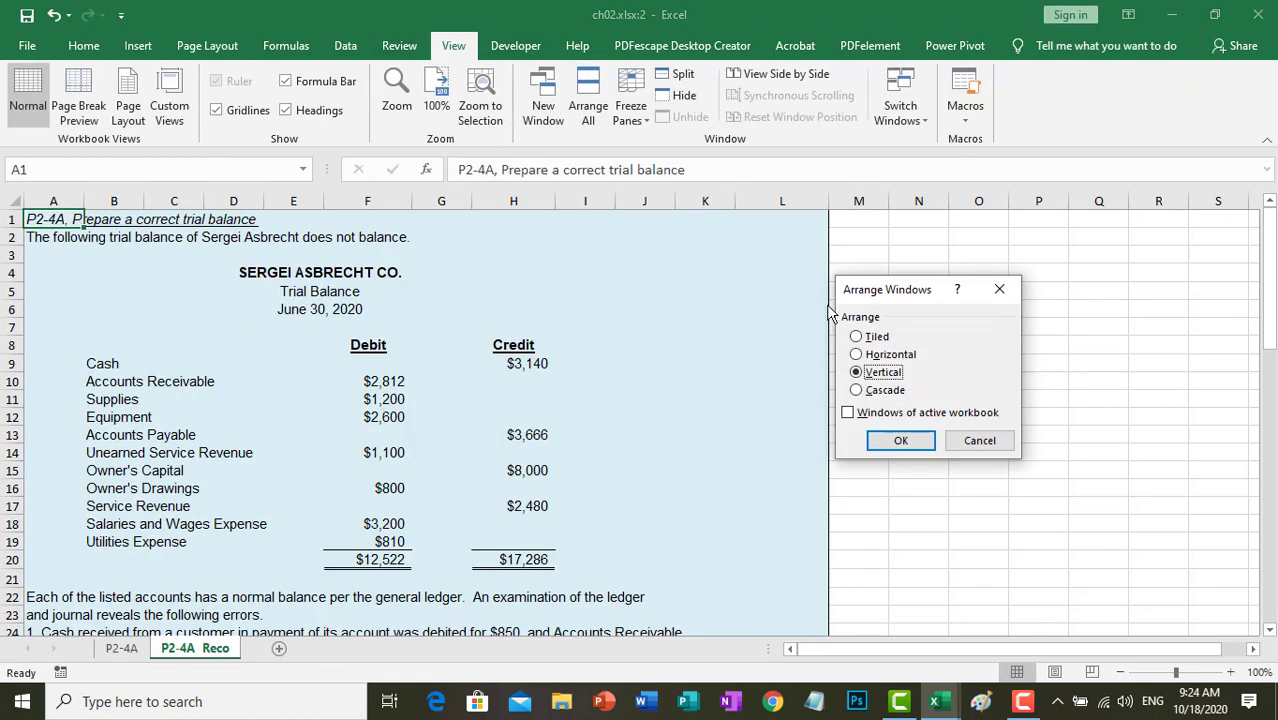
{"action": "left_click", "coordinate": [897, 440]}
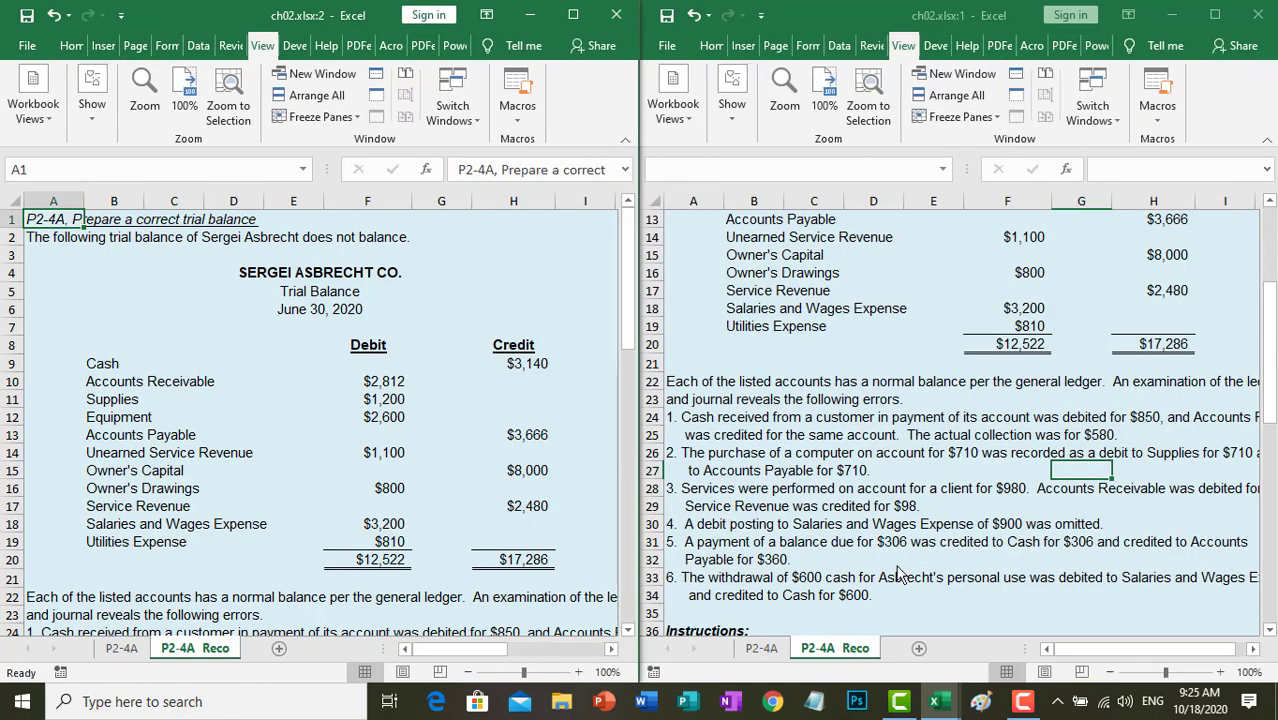
Show the blank corrected trial balance in one window and the original balances with the error list in the other at 80% zoom
{"action": "scroll", "coordinate": [925, 500], "scroll_direction": "down", "scroll_amount": 9}
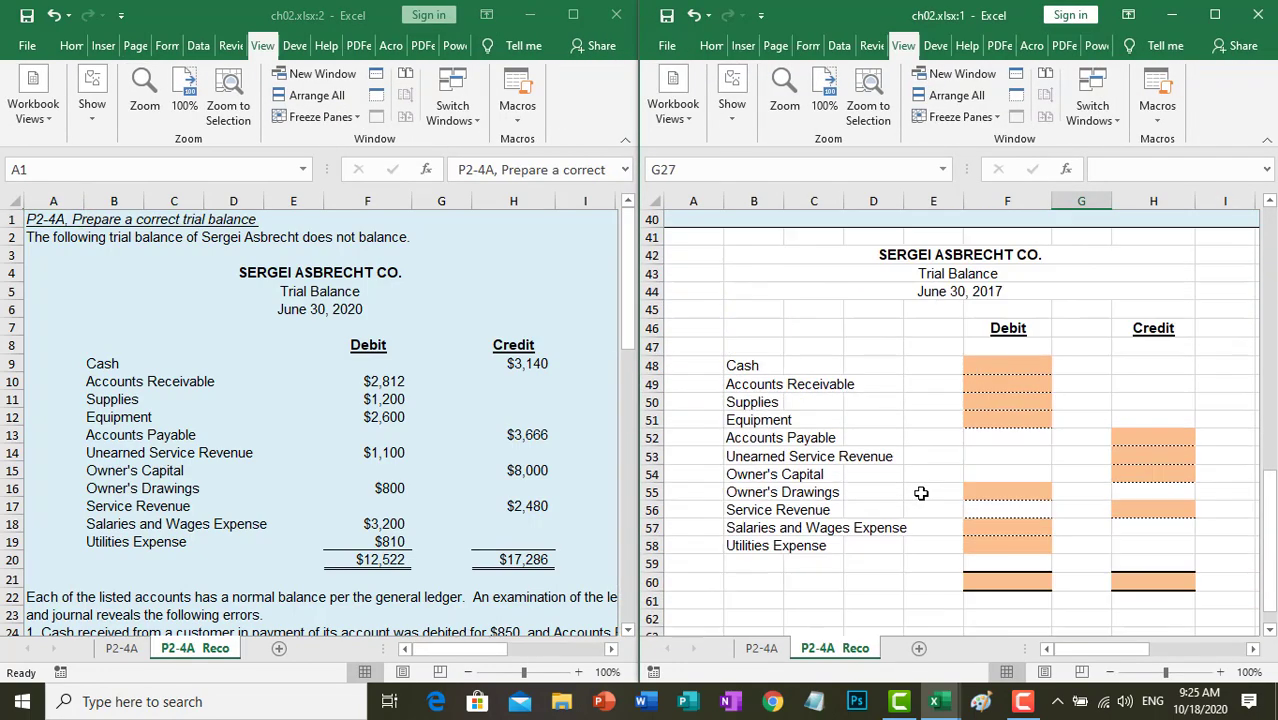
{"action": "left_click", "coordinate": [888, 418]}
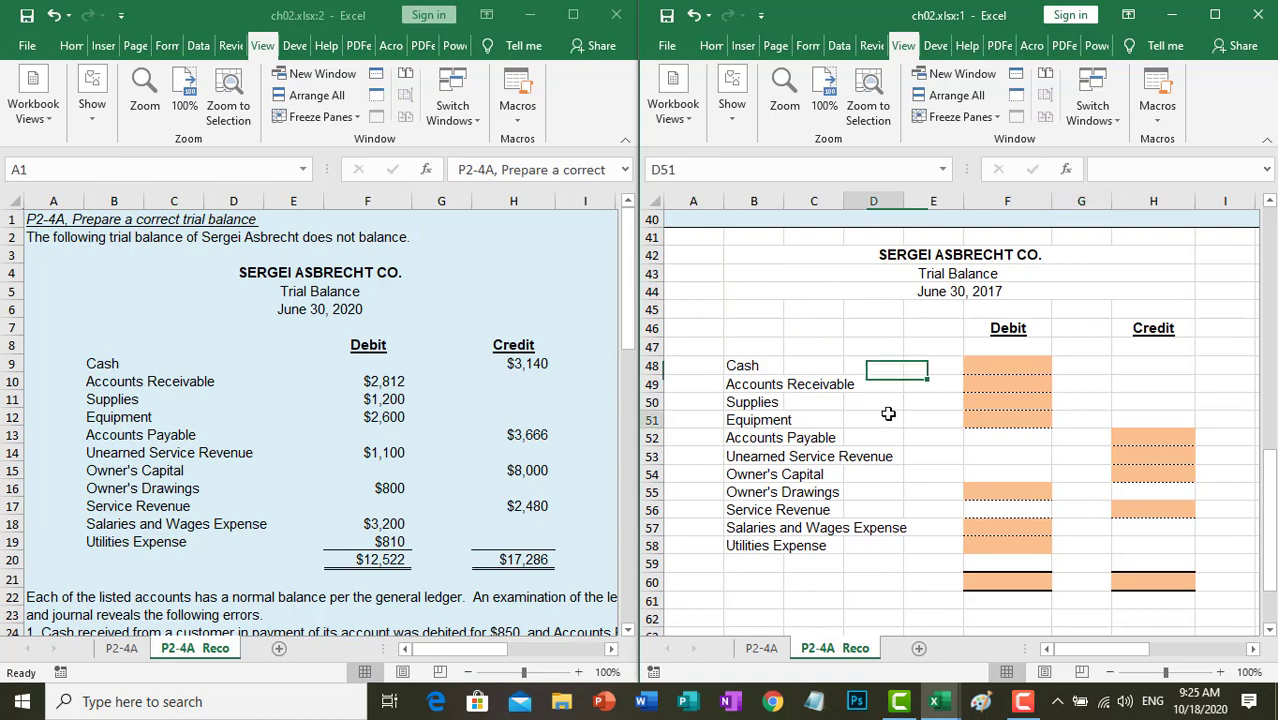
{"action": "scroll", "coordinate": [888, 413], "scroll_direction": "down", "scroll_amount": 1}
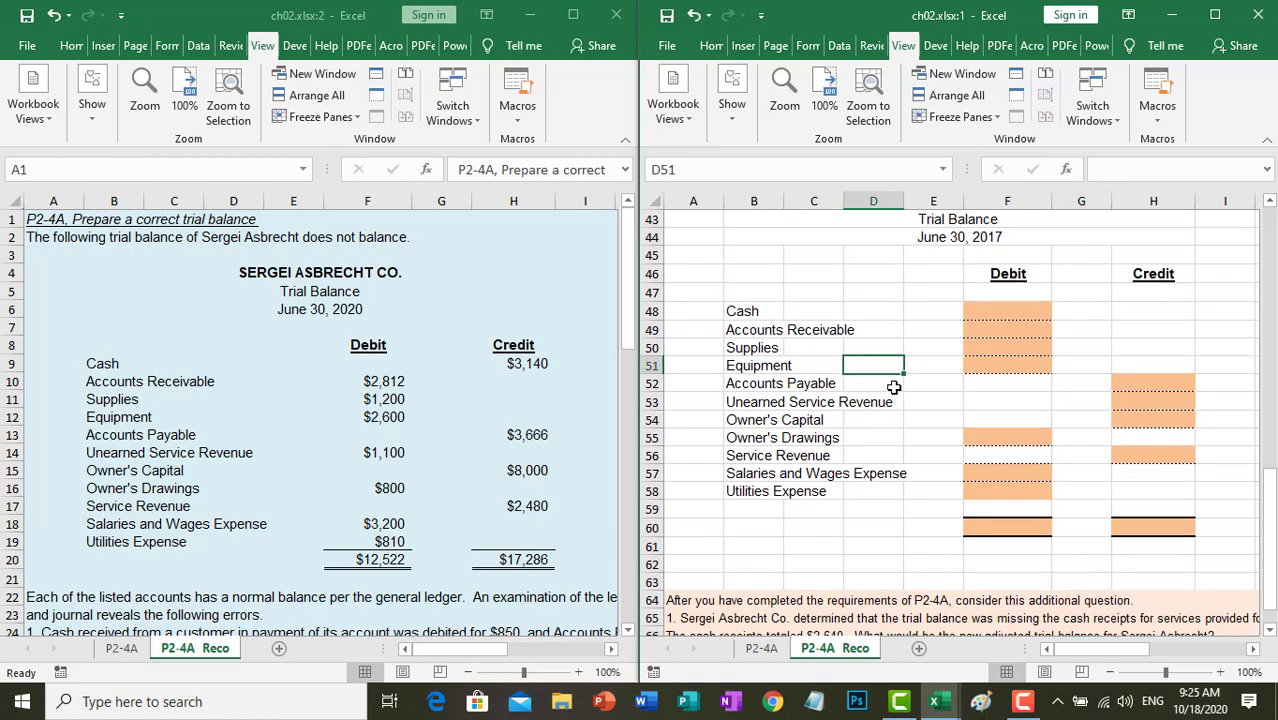
{"action": "scroll", "coordinate": [893, 387], "scroll_direction": "up", "scroll_amount": 1}
{"action": "scroll", "coordinate": [411, 435], "scroll_direction": "down", "scroll_amount": 1}
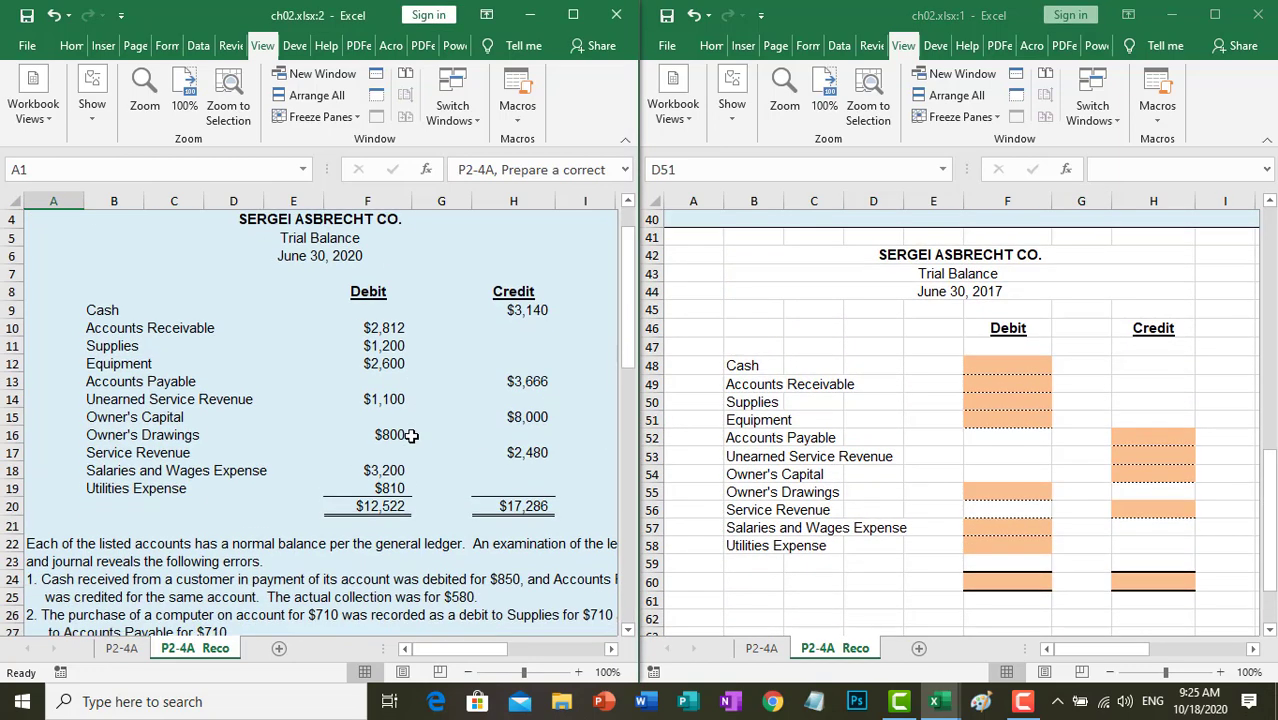
{"action": "scroll", "coordinate": [400, 476], "scroll_direction": "down", "scroll_amount": 2}
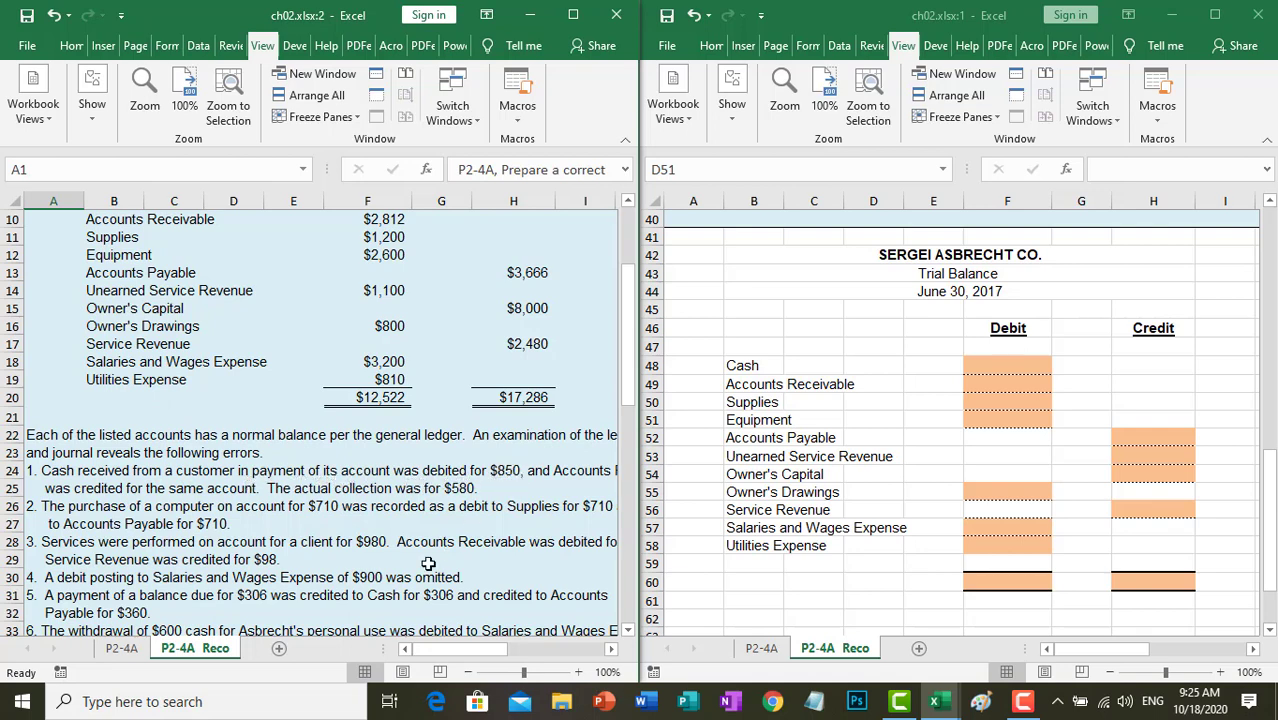
{"action": "left_click", "coordinate": [468, 672]}
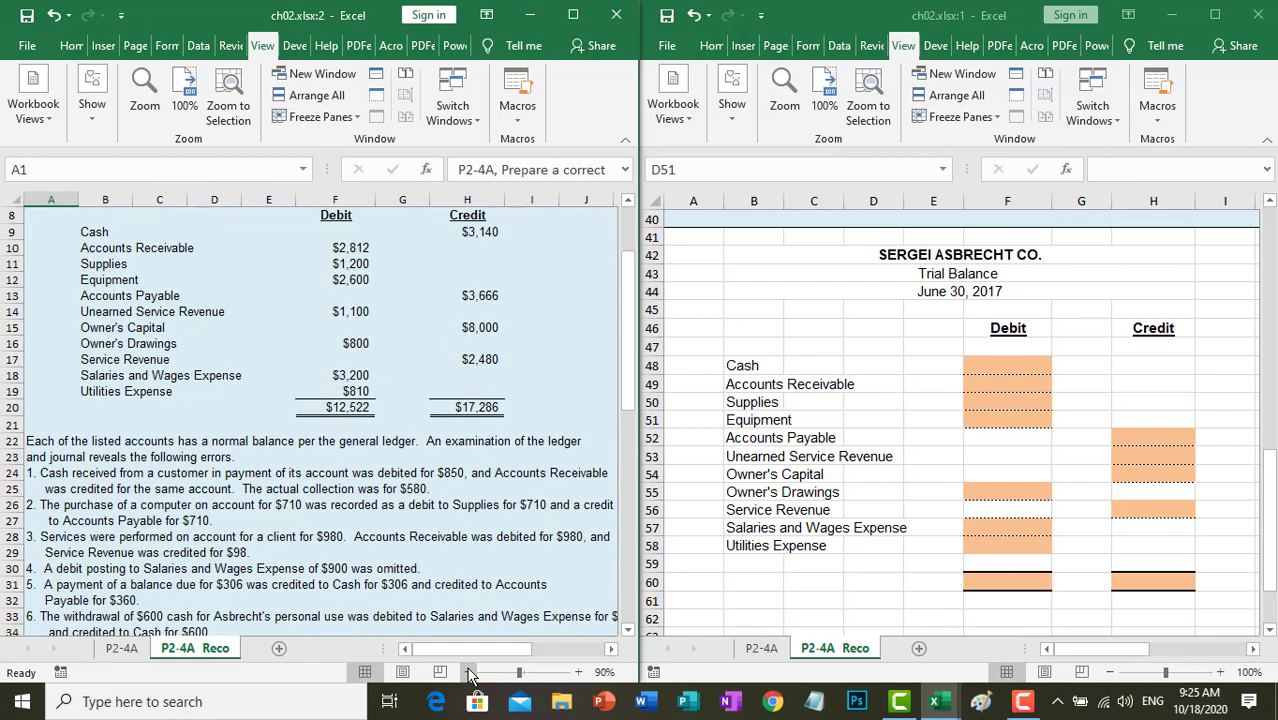
{"action": "left_click", "coordinate": [468, 672]}
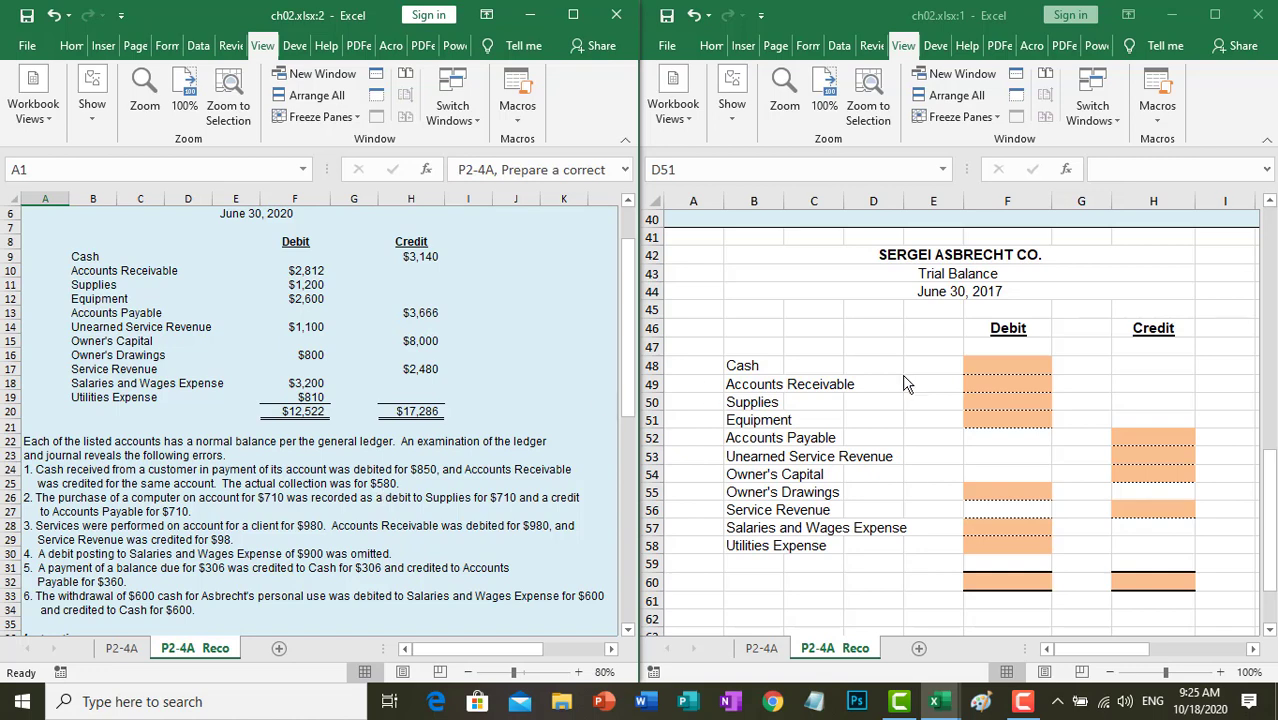
Link the Cash debit in F48 of the corrected trial balance to the original Cash balance in H9
{"action": "left_click", "coordinate": [1021, 366]}
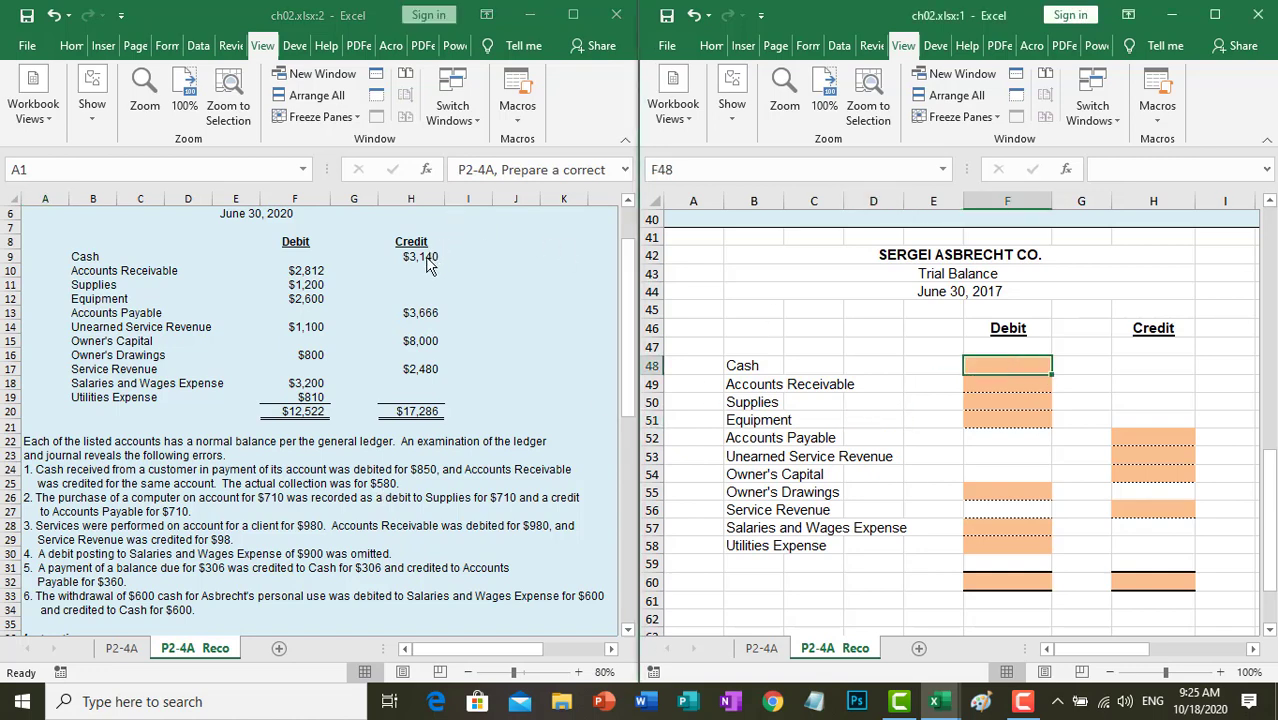
{"action": "type", "text": "="}
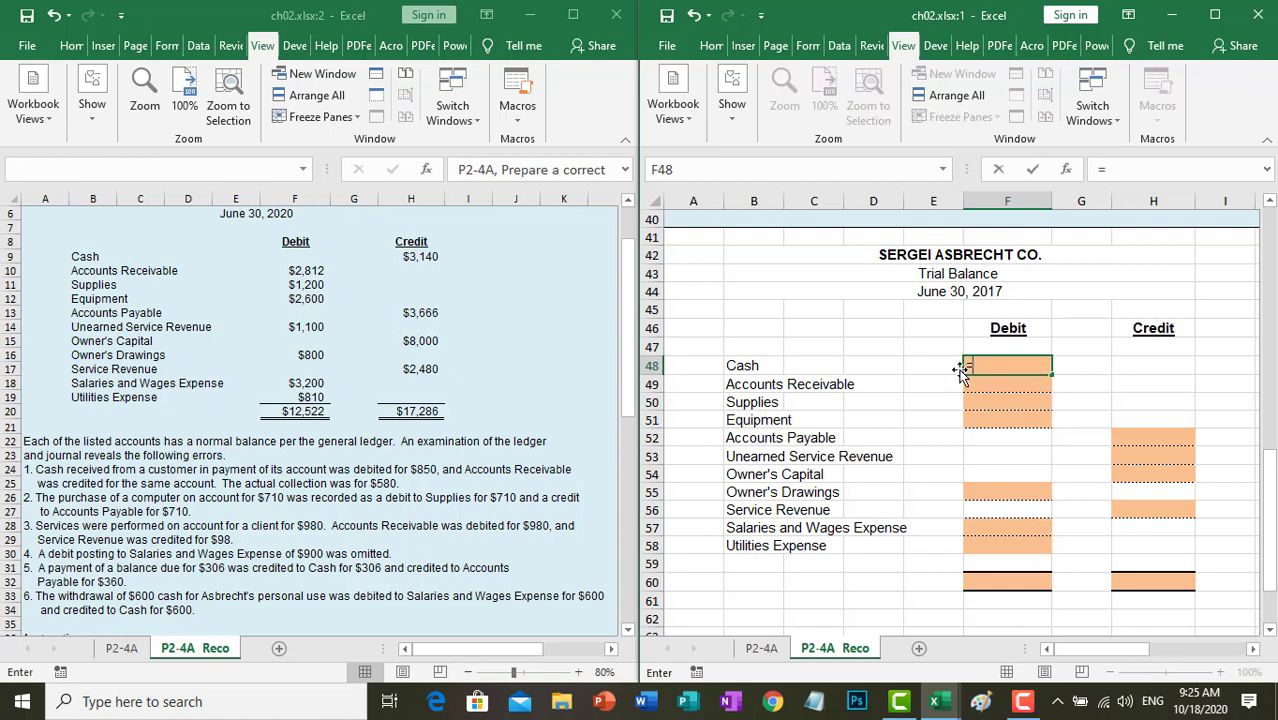
{"action": "left_click", "coordinate": [420, 257]}
{"action": "key", "text": "Return"}
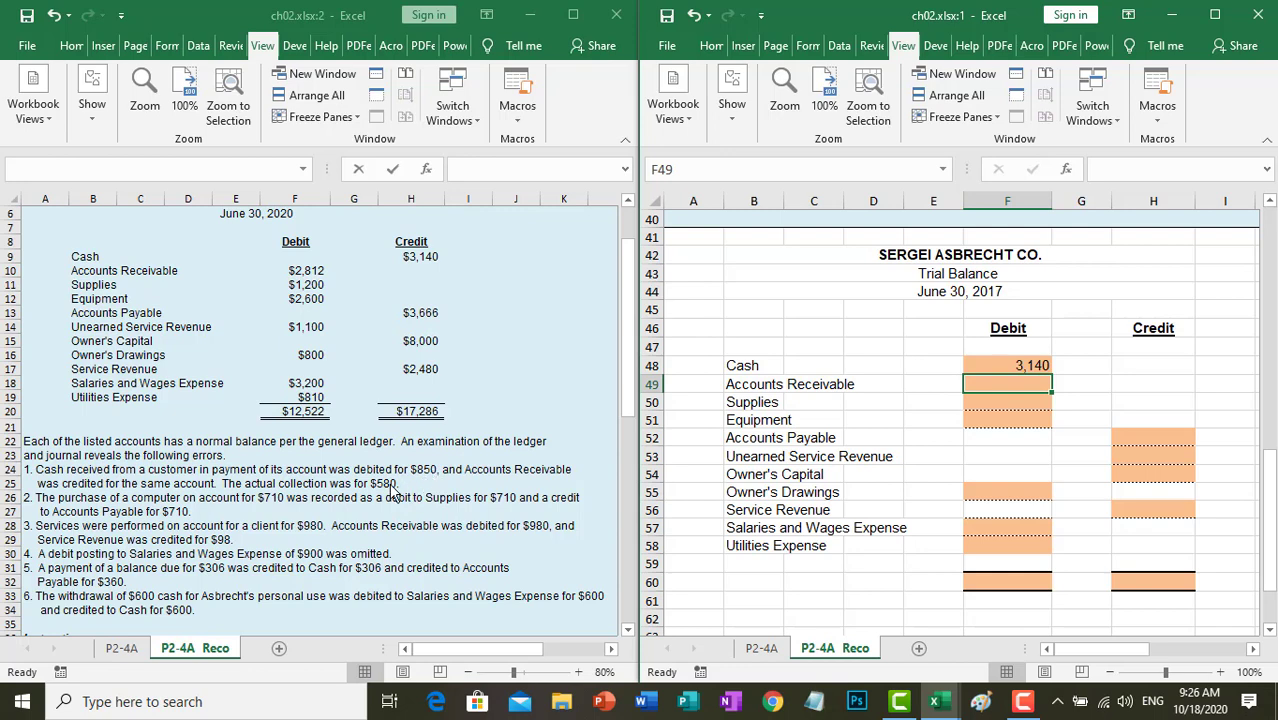
Extend the Cash formula in F48 to =H9-(850-580) to correct the overstated collection
{"action": "left_click", "coordinate": [1040, 365]}
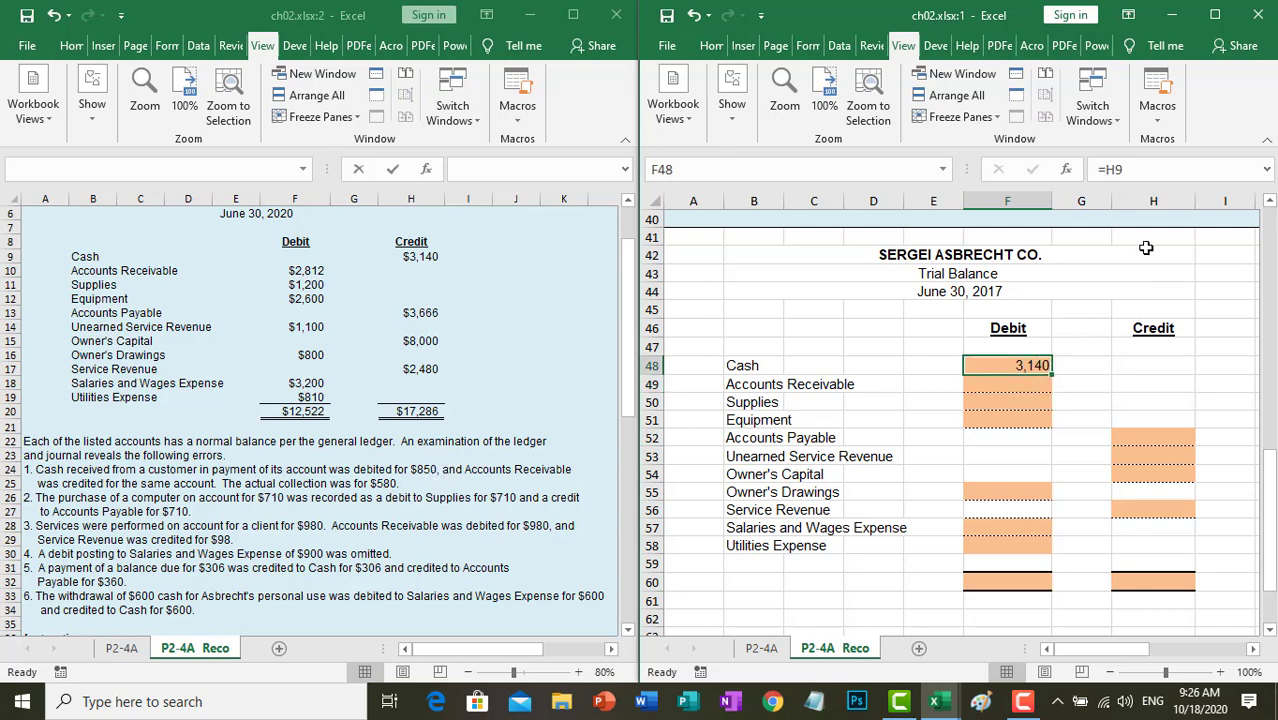
{"action": "left_click", "coordinate": [1174, 171]}
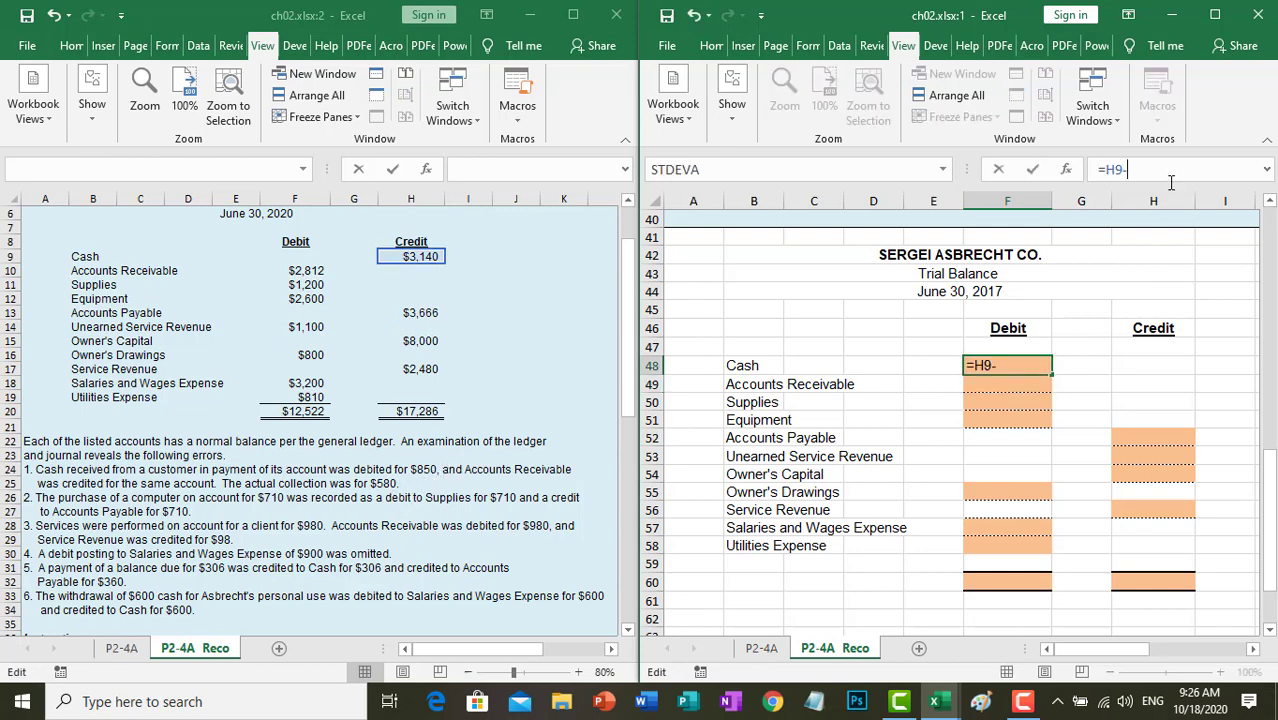
{"action": "type", "text": "-(850-580"}
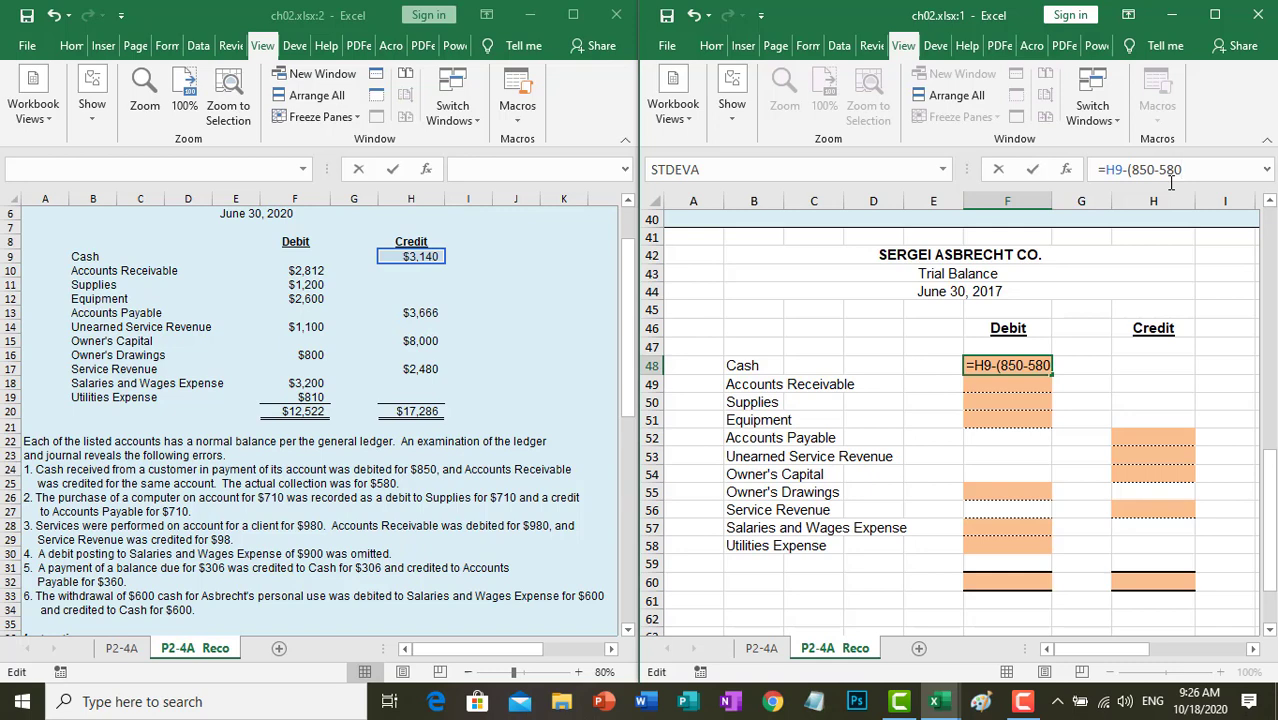
{"action": "type", "text": ")"}
{"action": "key", "text": "Return"}
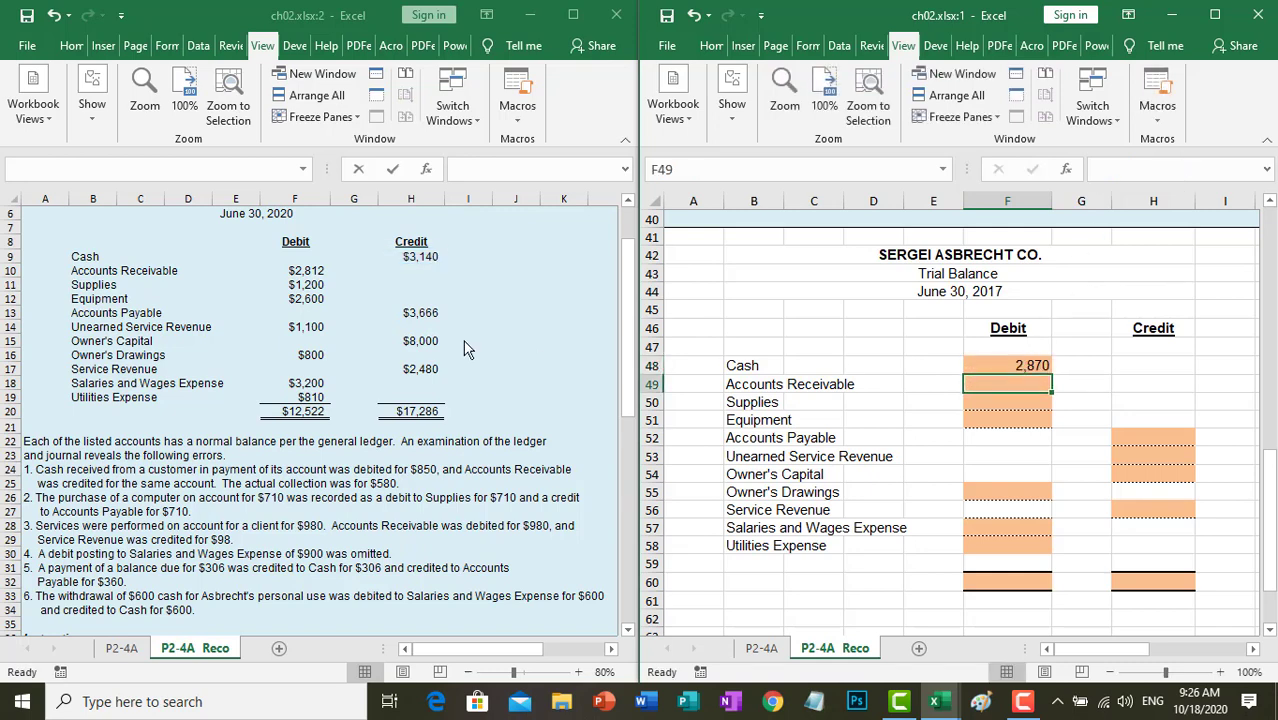
{"action": "left_click", "coordinate": [974, 368]}
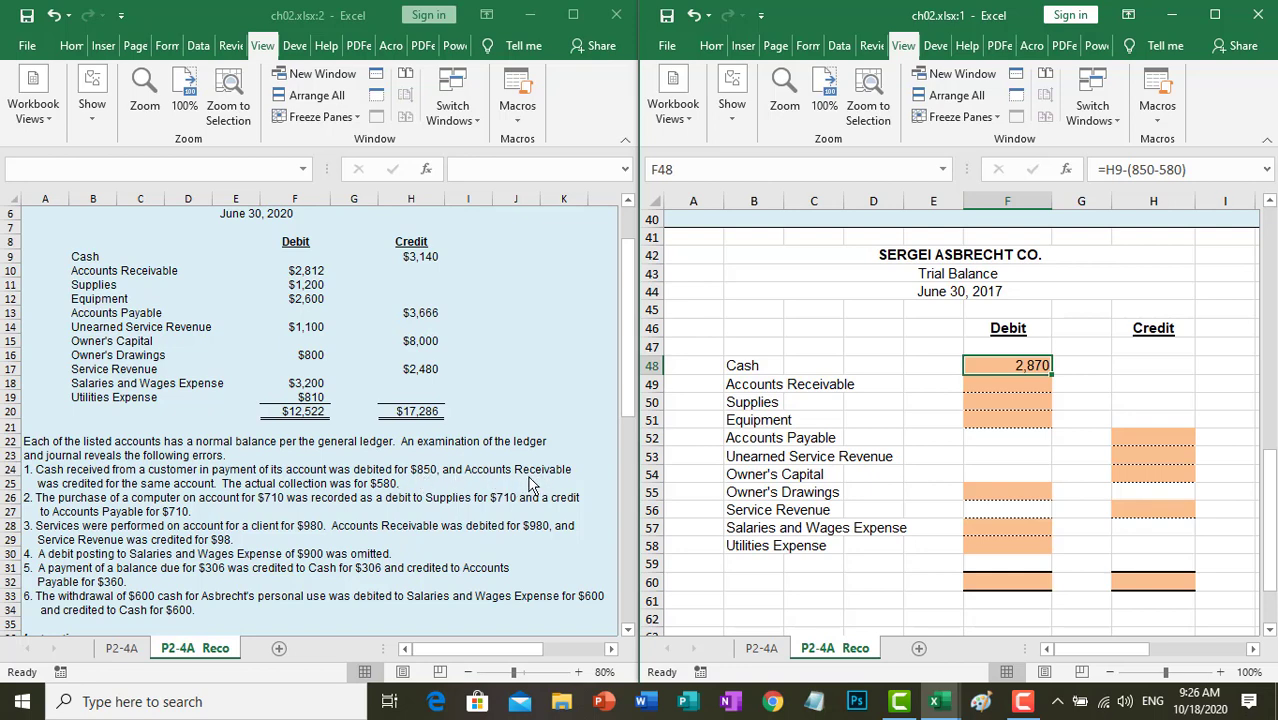
Link the Accounts Receivable debit in F49 to the original balance in F10
{"action": "left_click", "coordinate": [1015, 385]}
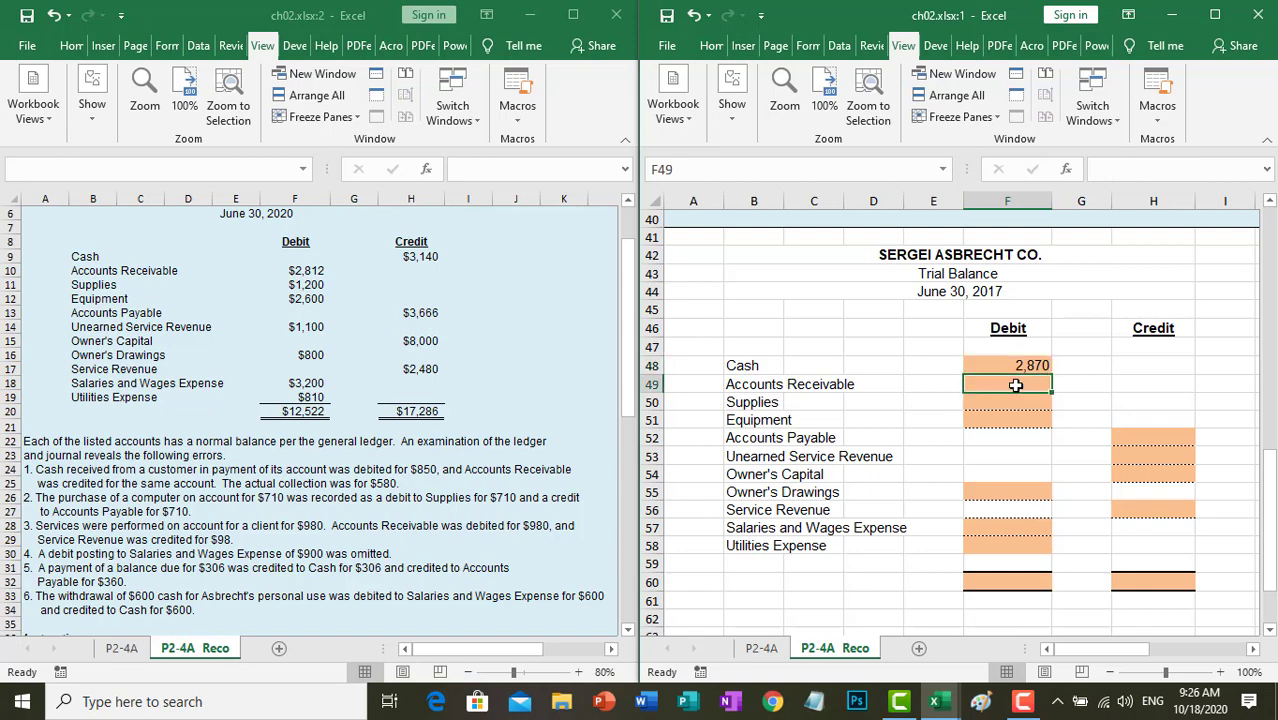
{"action": "type", "text": "="}
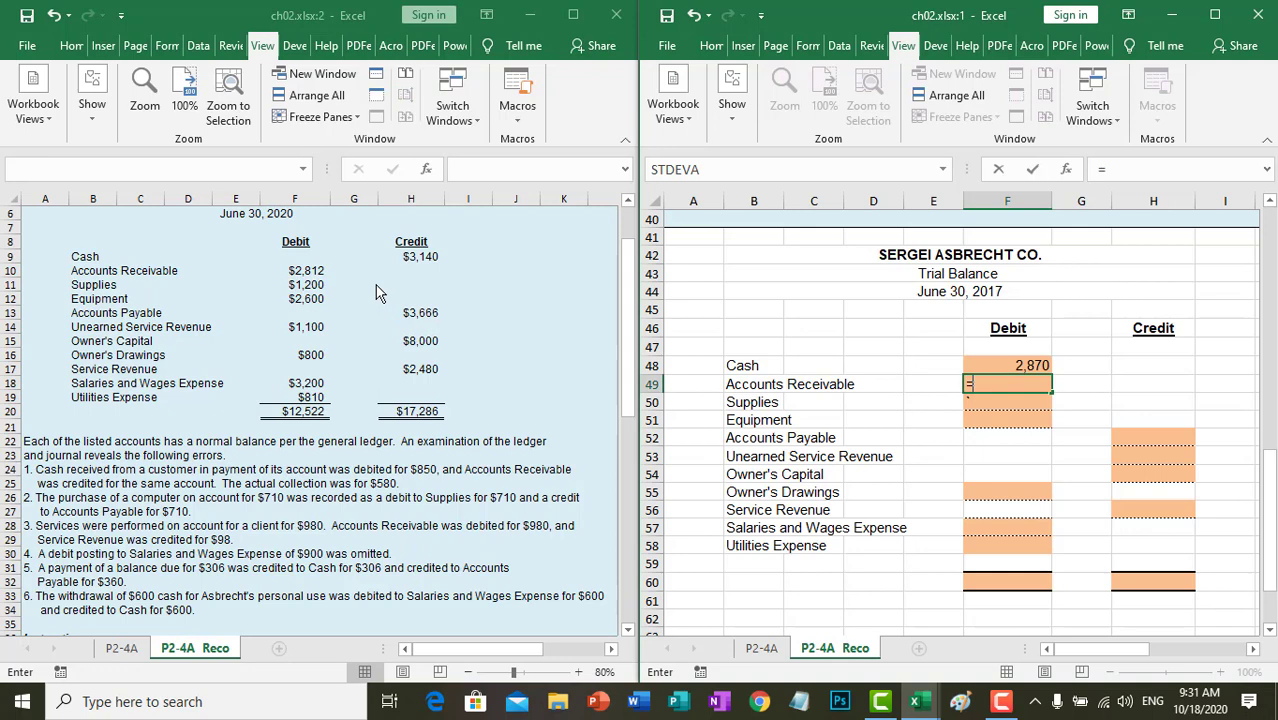
{"action": "left_click", "coordinate": [305, 285]}
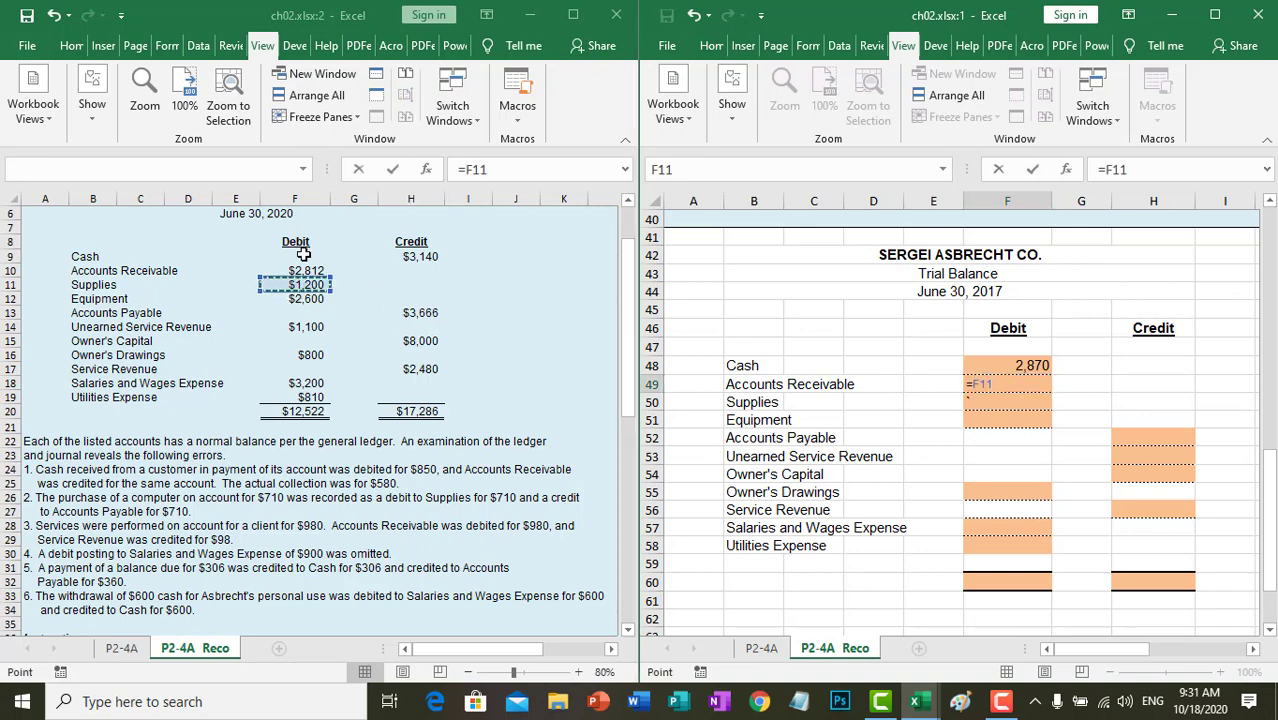
{"action": "left_click", "coordinate": [306, 271]}
{"action": "key", "text": "Return"}
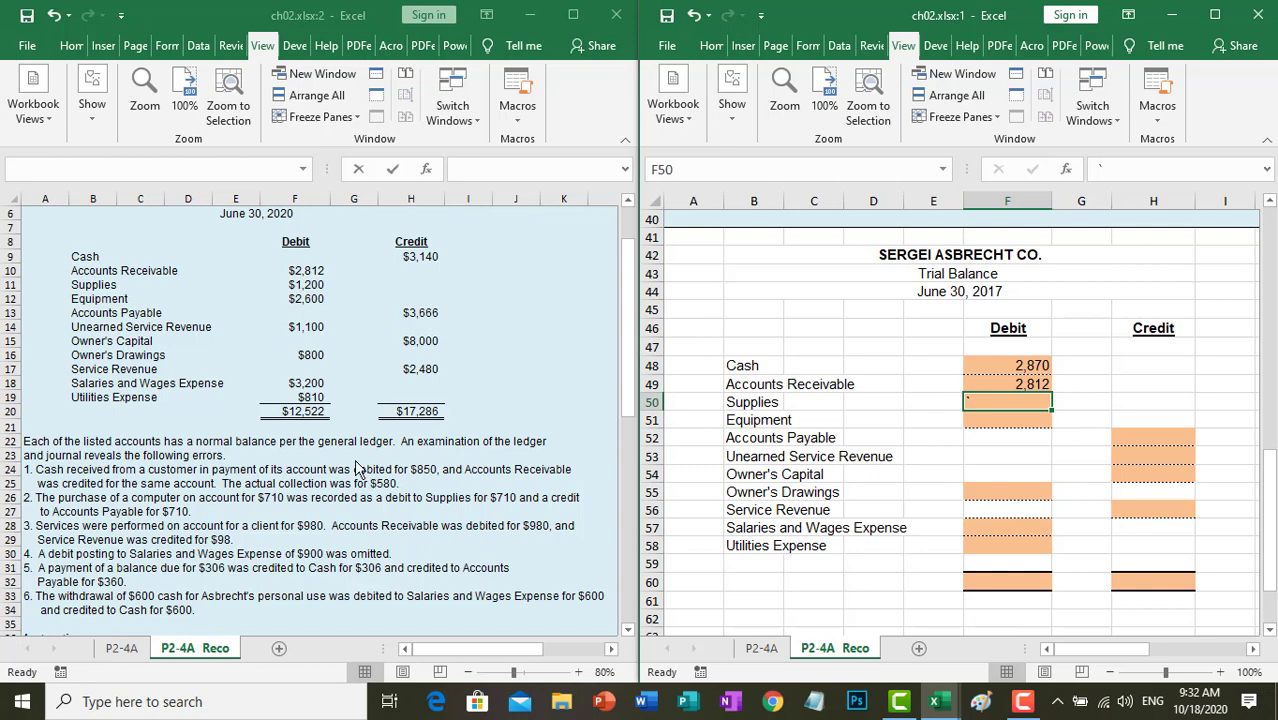
Extend the Accounts Receivable formula in F49 to =F10+(850-580) for the same collection error
{"action": "left_click", "coordinate": [1030, 384]}
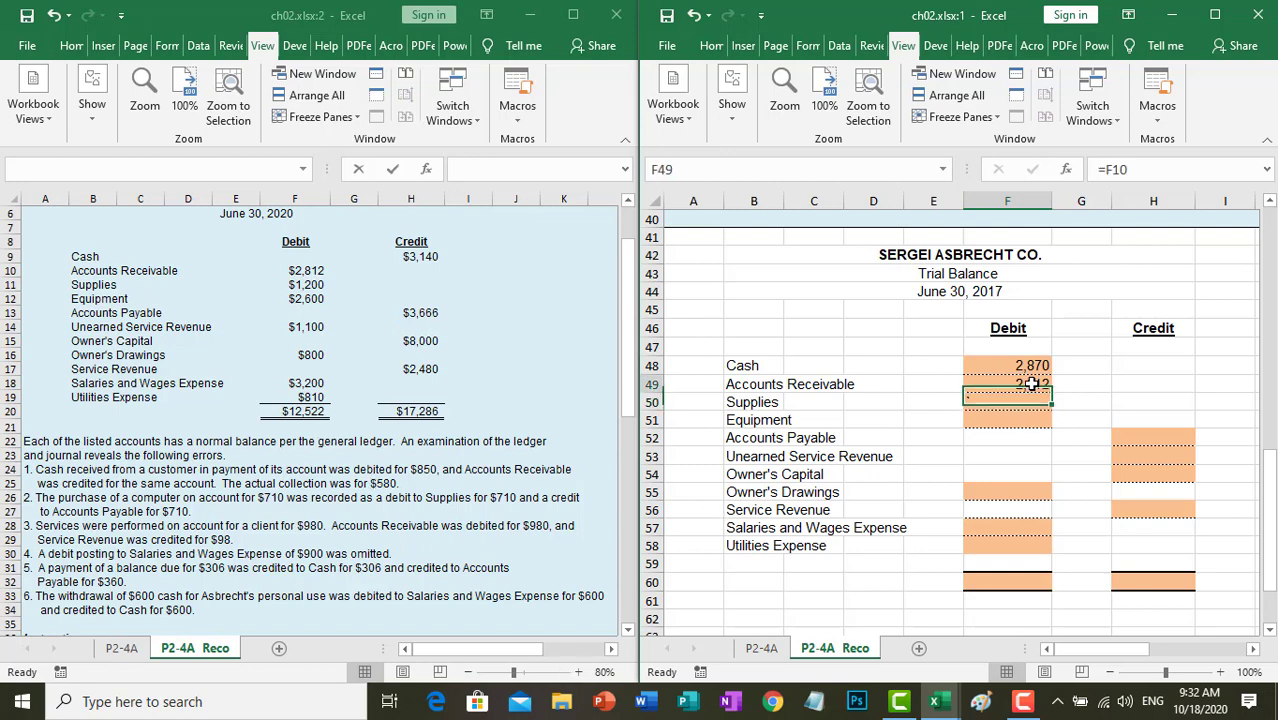
{"action": "left_click", "coordinate": [1194, 170]}
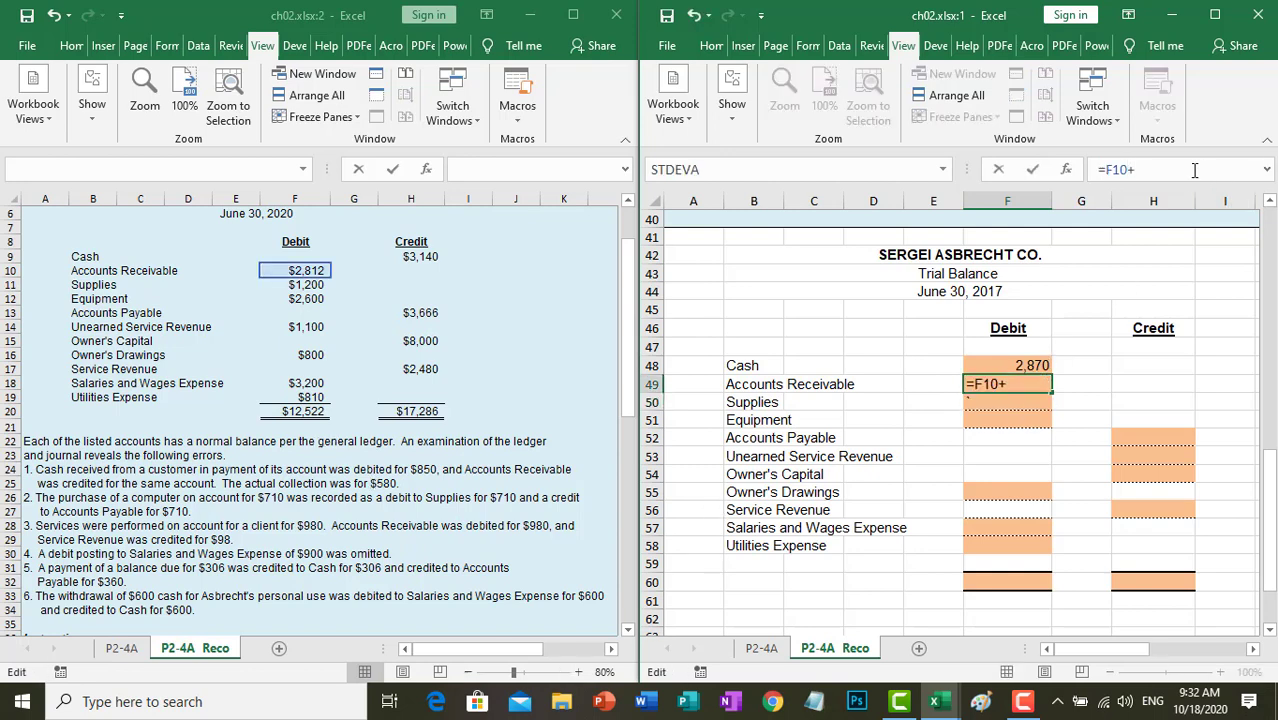
{"action": "type", "text": "+(850-580"}
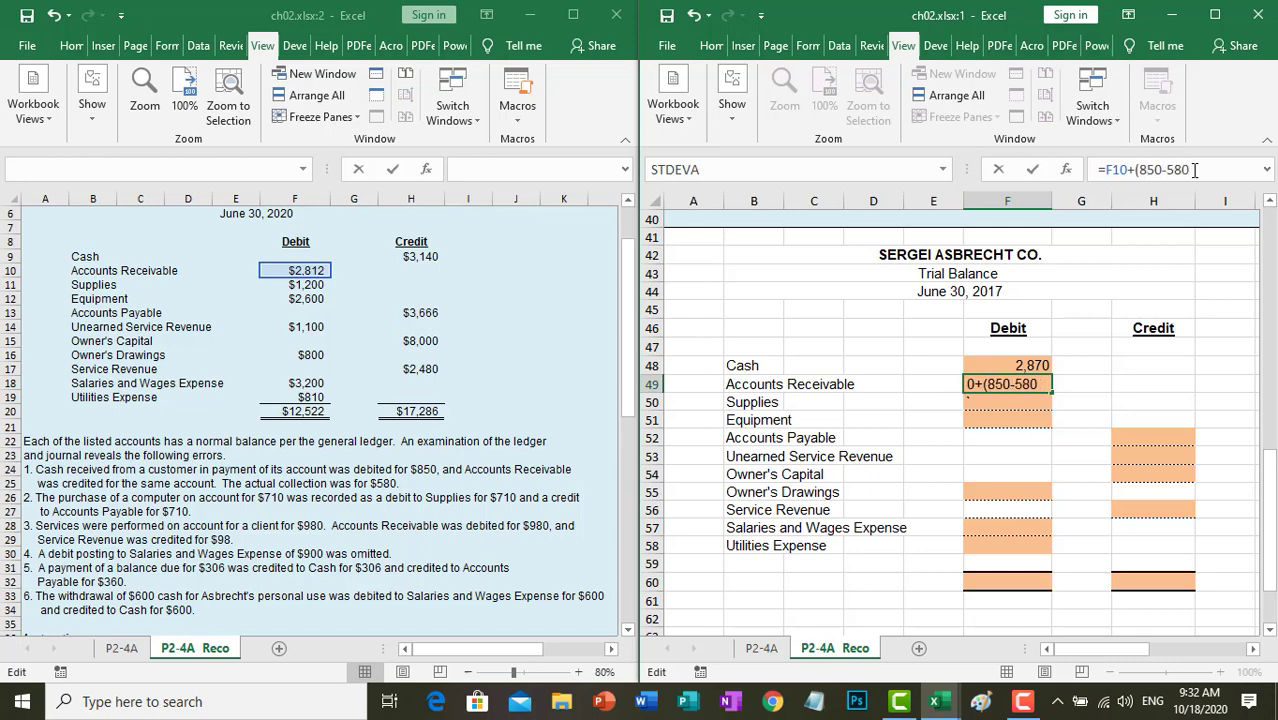
{"action": "type", "text": ")"}
{"action": "key", "text": "Return"}
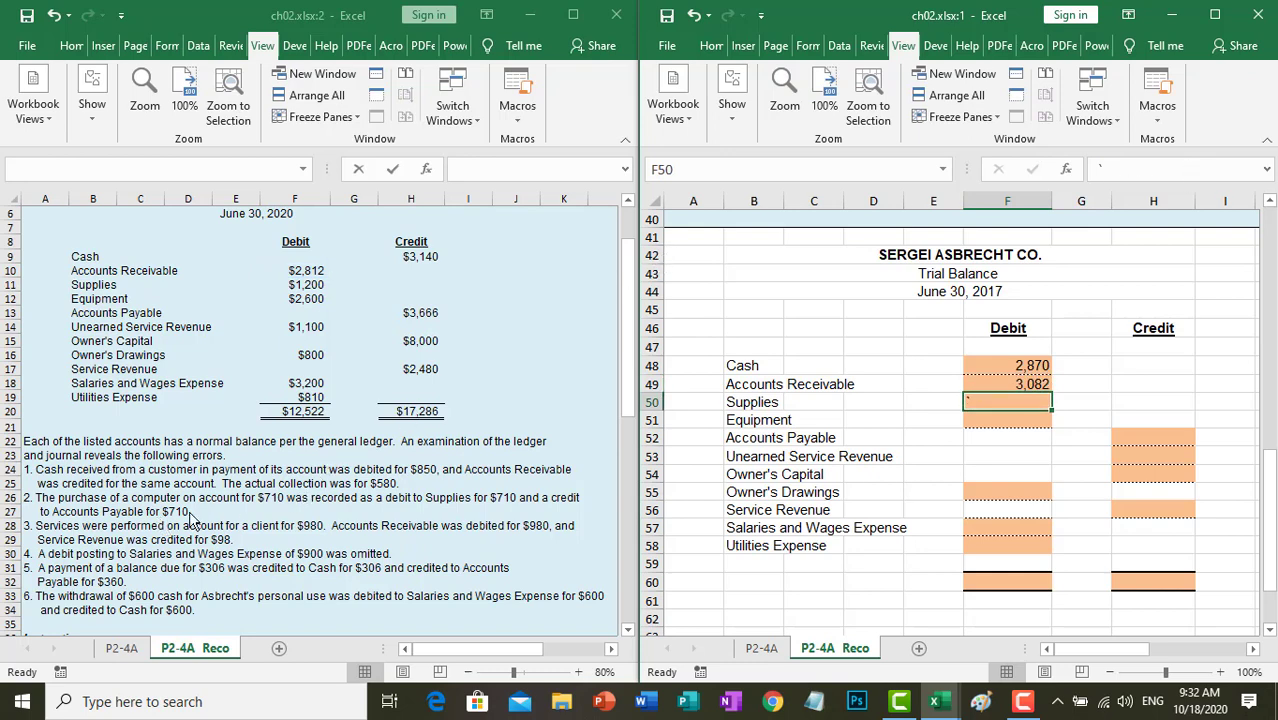
Link the Service Revenue credit in H56 to the original Service Revenue balance in H17
{"action": "left_click", "coordinate": [95, 553]}
{"action": "scroll", "coordinate": [95, 553], "scroll_direction": "down", "scroll_amount": 3}
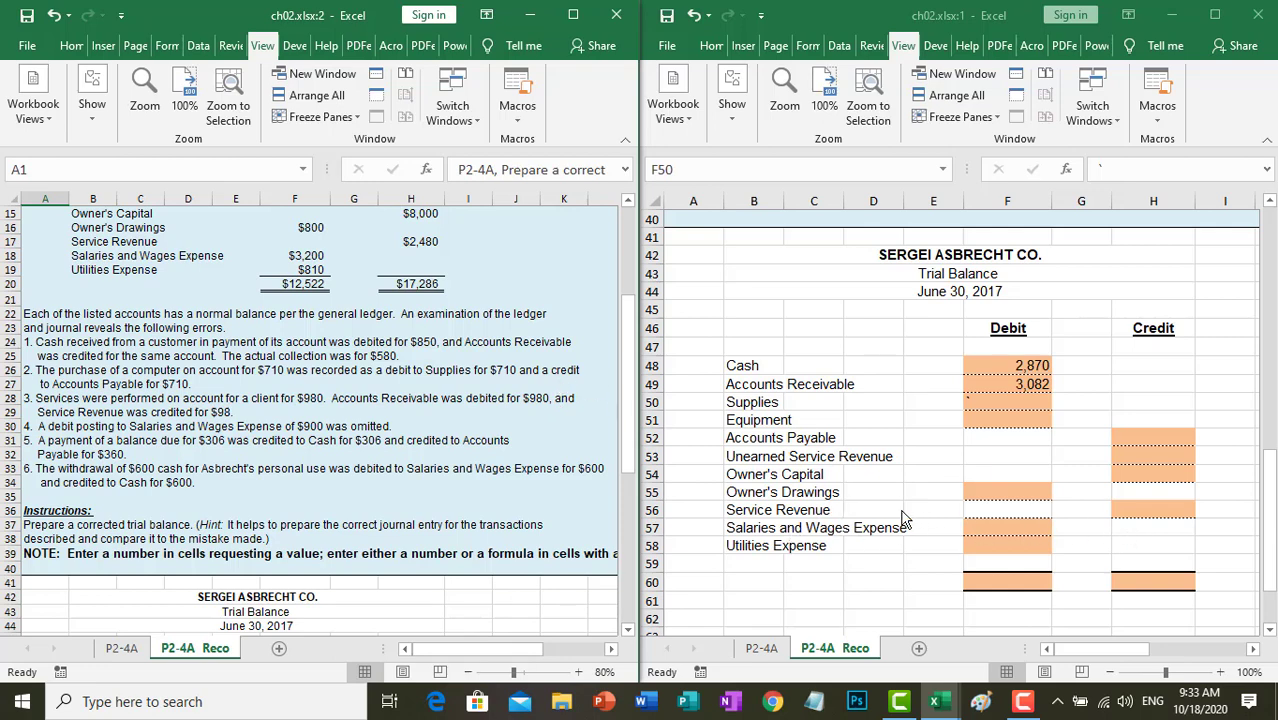
{"action": "left_click", "coordinate": [1150, 510]}
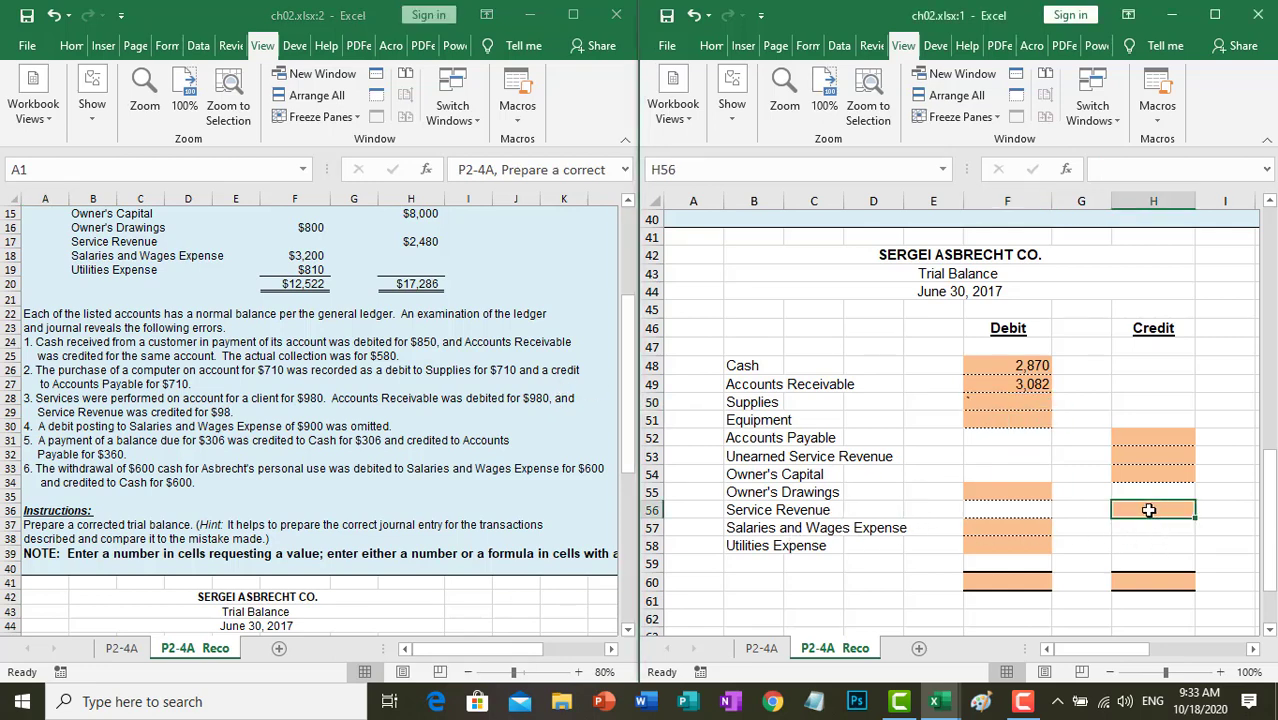
{"action": "type", "text": "="}
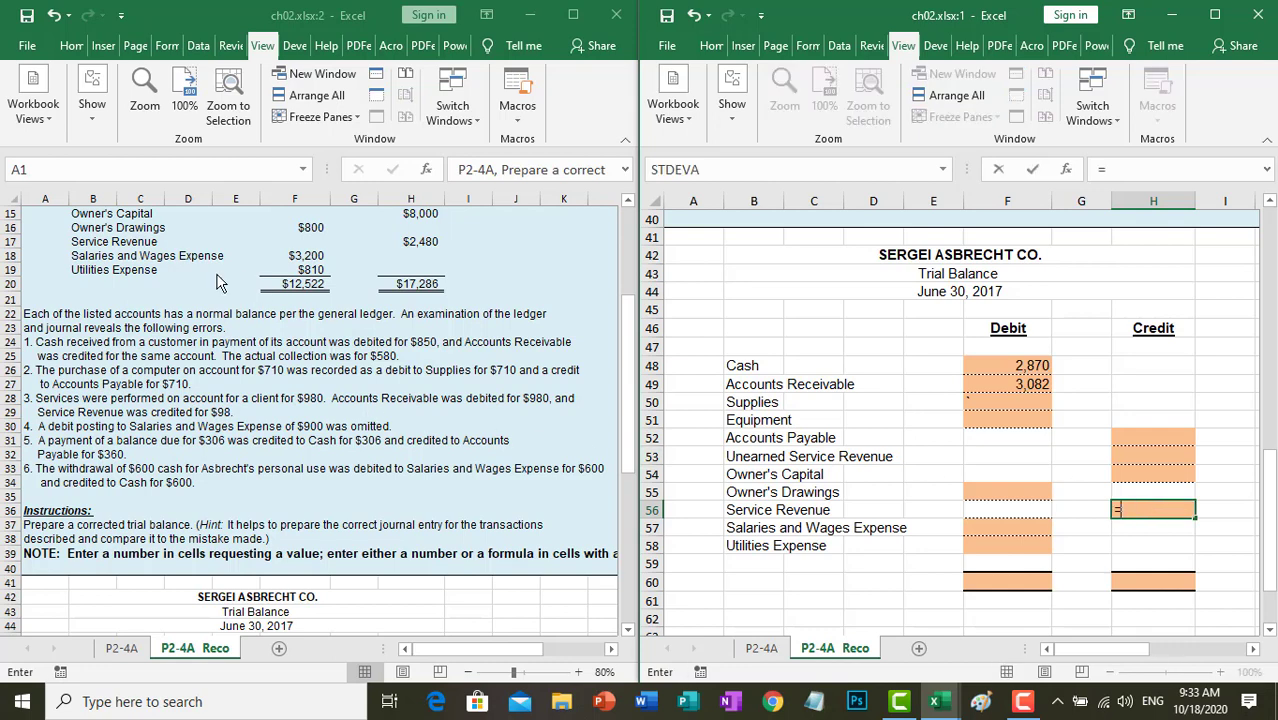
{"action": "left_click", "coordinate": [424, 241]}
{"action": "left_click", "coordinate": [424, 241]}
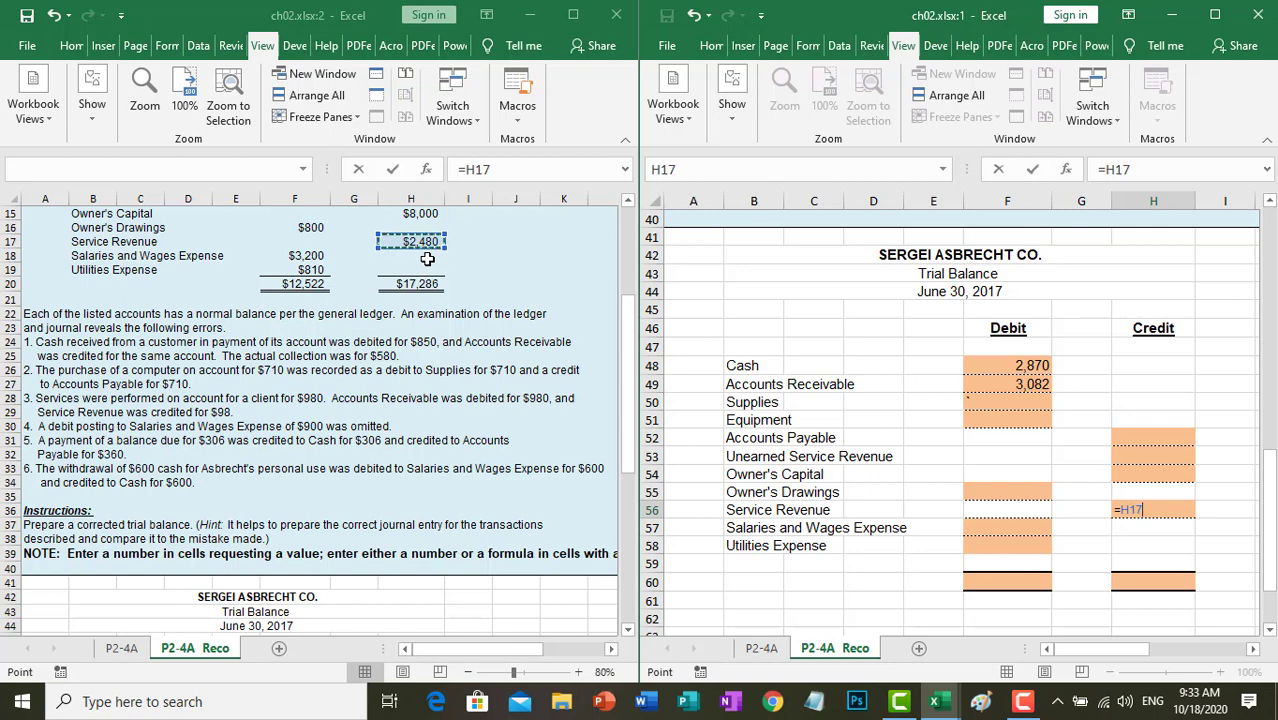
{"action": "key", "text": "Return"}
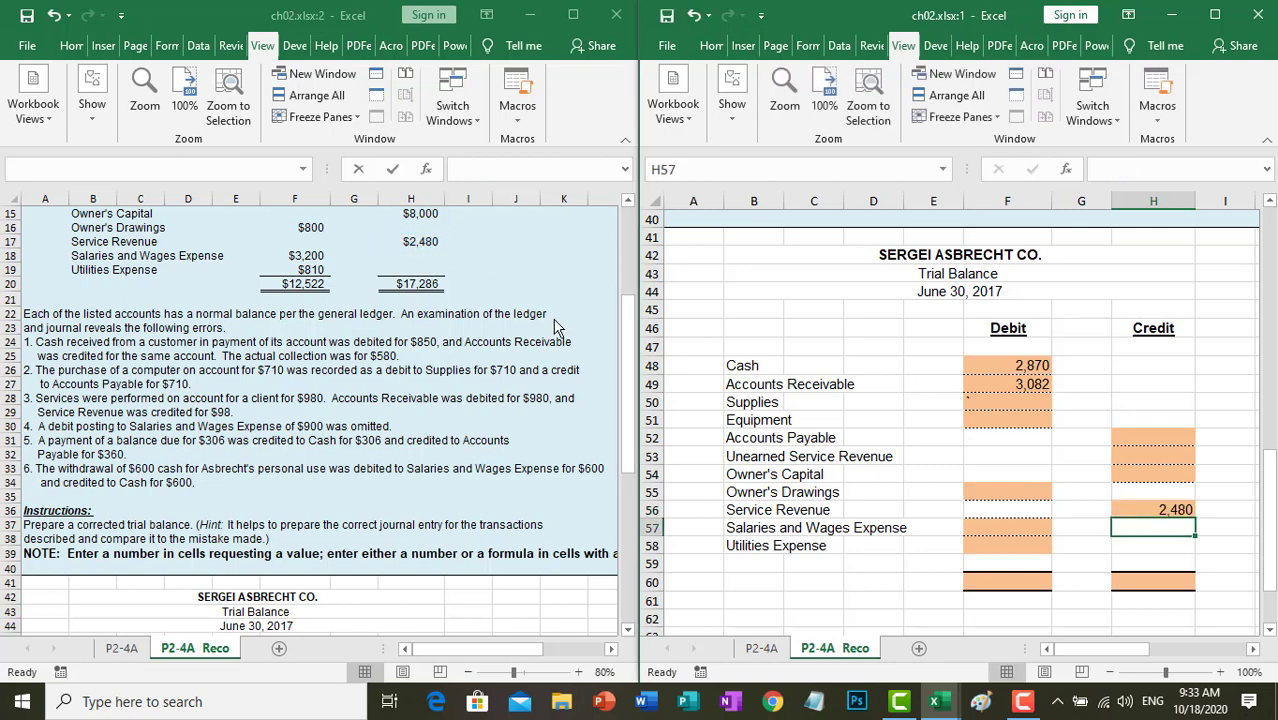
Extend the Service Revenue formula in H56 to =H17+(980-98) to correct the under-credited services
{"action": "double_click", "coordinate": [1132, 514]}
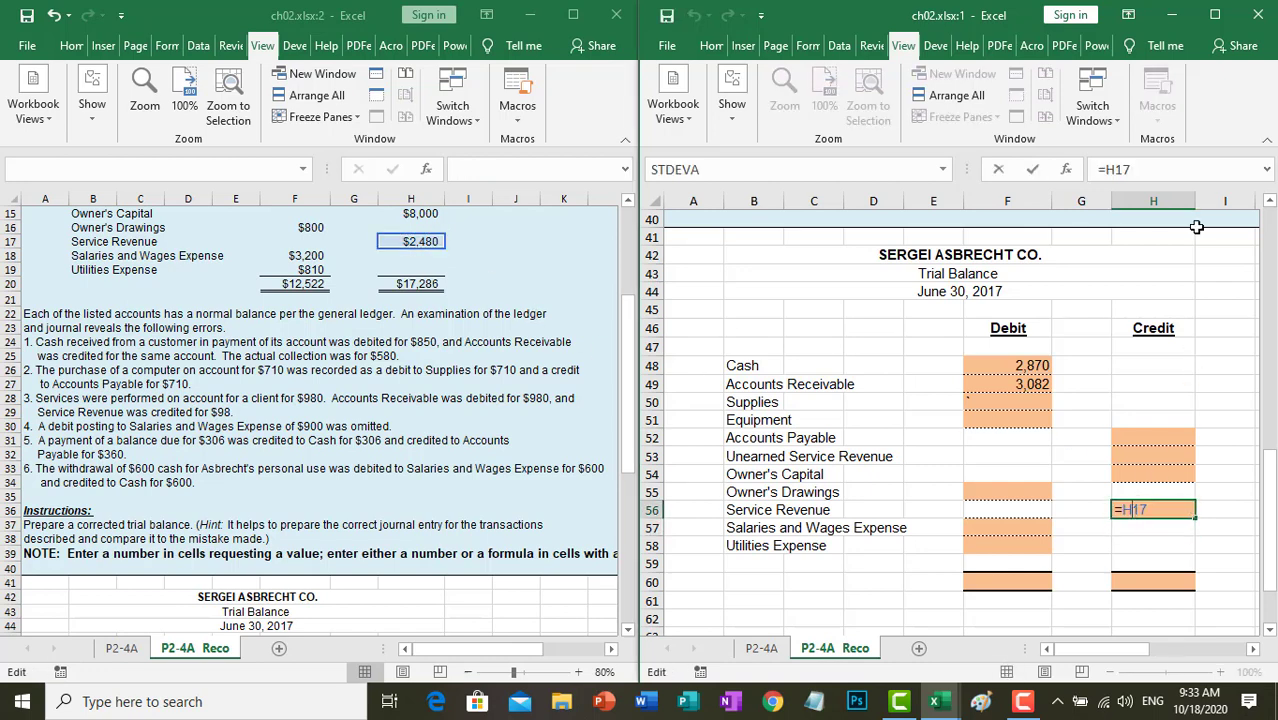
{"action": "left_click", "coordinate": [1164, 177]}
{"action": "type", "text": "+(980"}
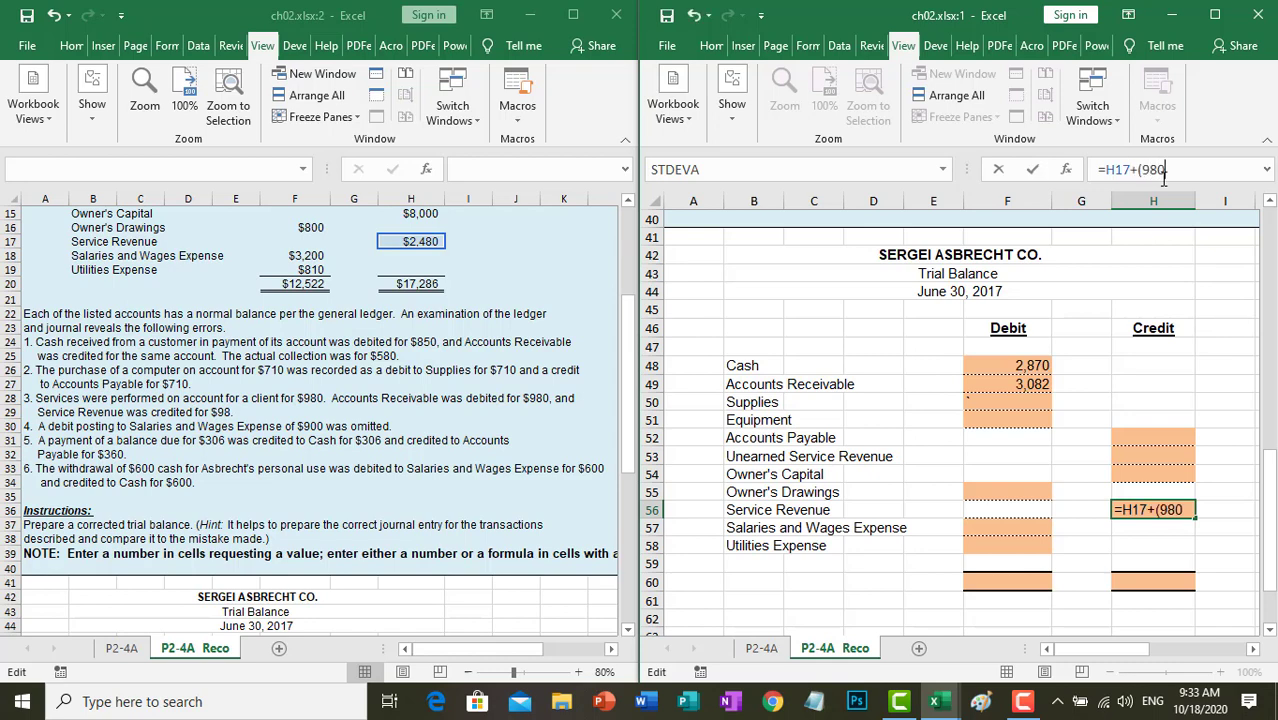
{"action": "type", "text": "-98"}
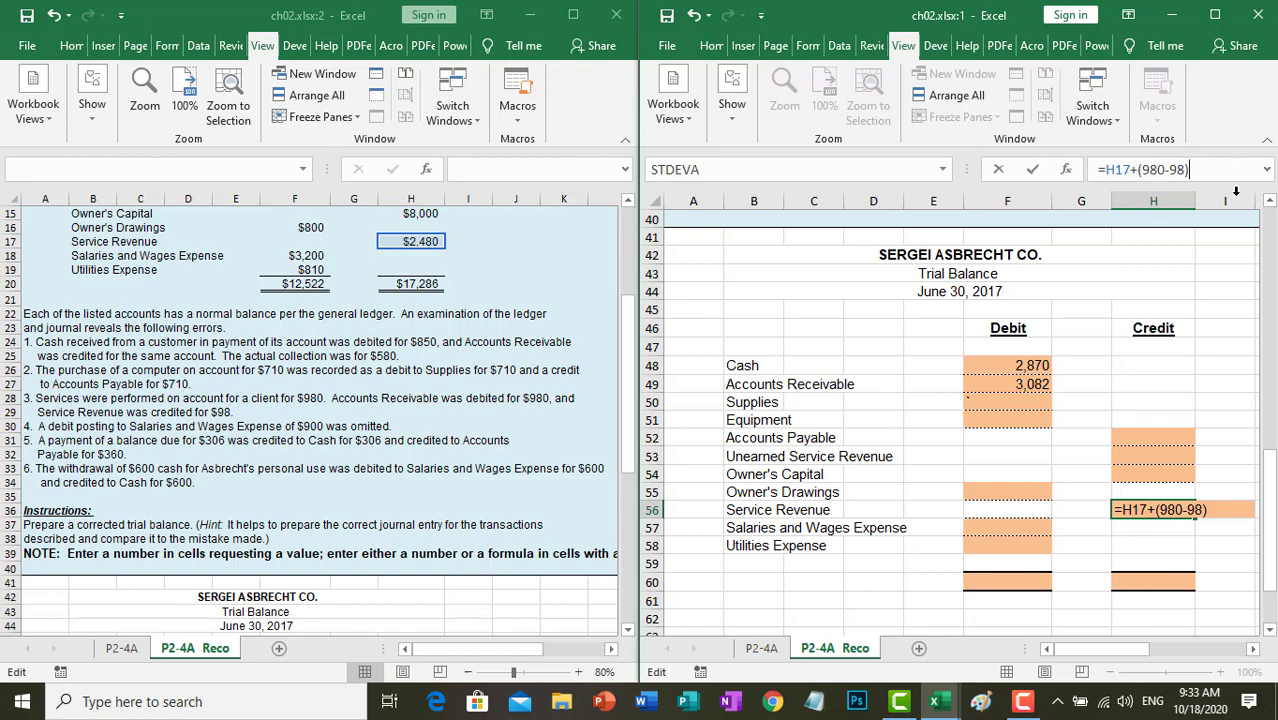
{"action": "key", "text": "Return"}
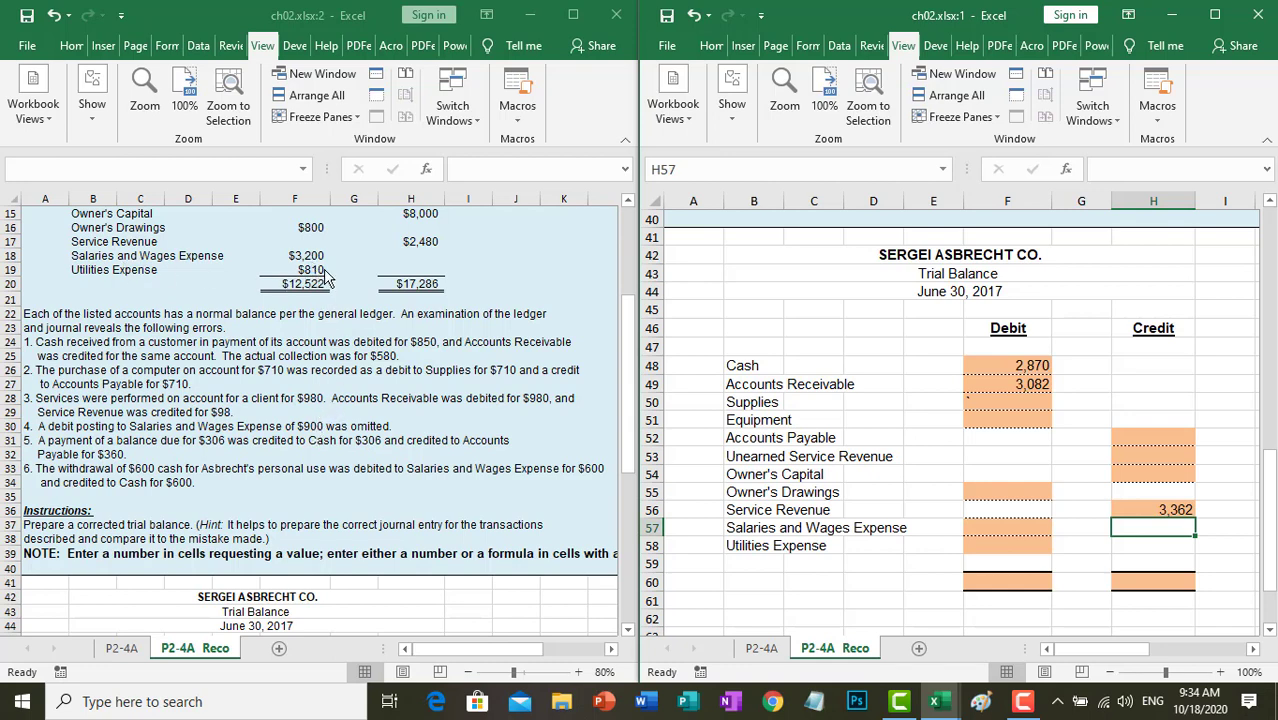
Link the Salaries and Wages Expense debit in F57 to the original balance in F18
{"action": "left_click", "coordinate": [1007, 521]}
{"action": "type", "text": "="}
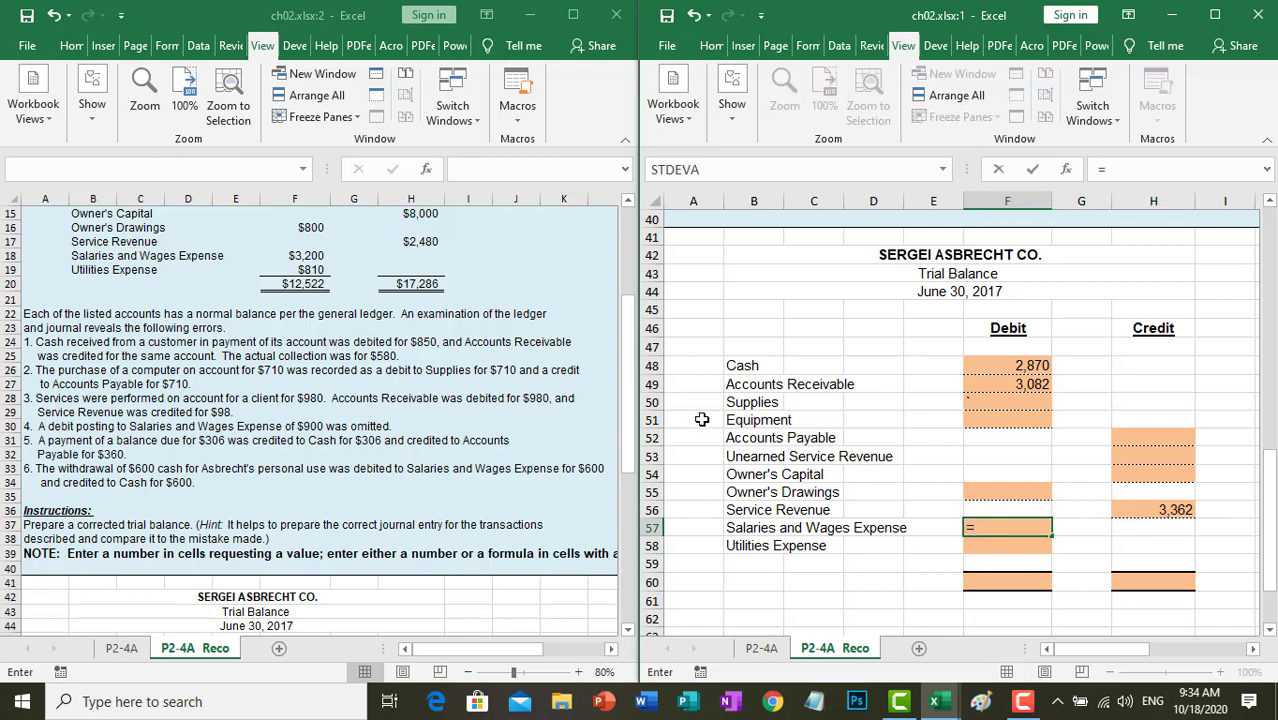
{"action": "left_click", "coordinate": [306, 257]}
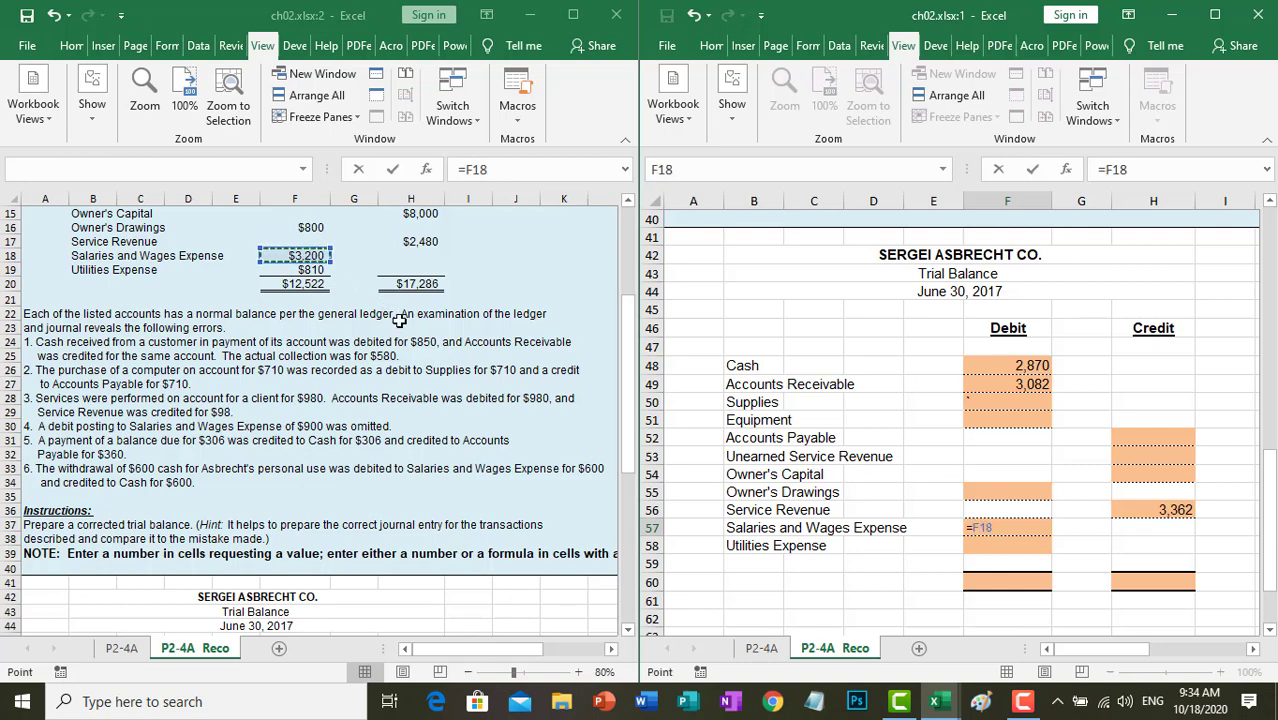
{"action": "key", "text": "Return"}
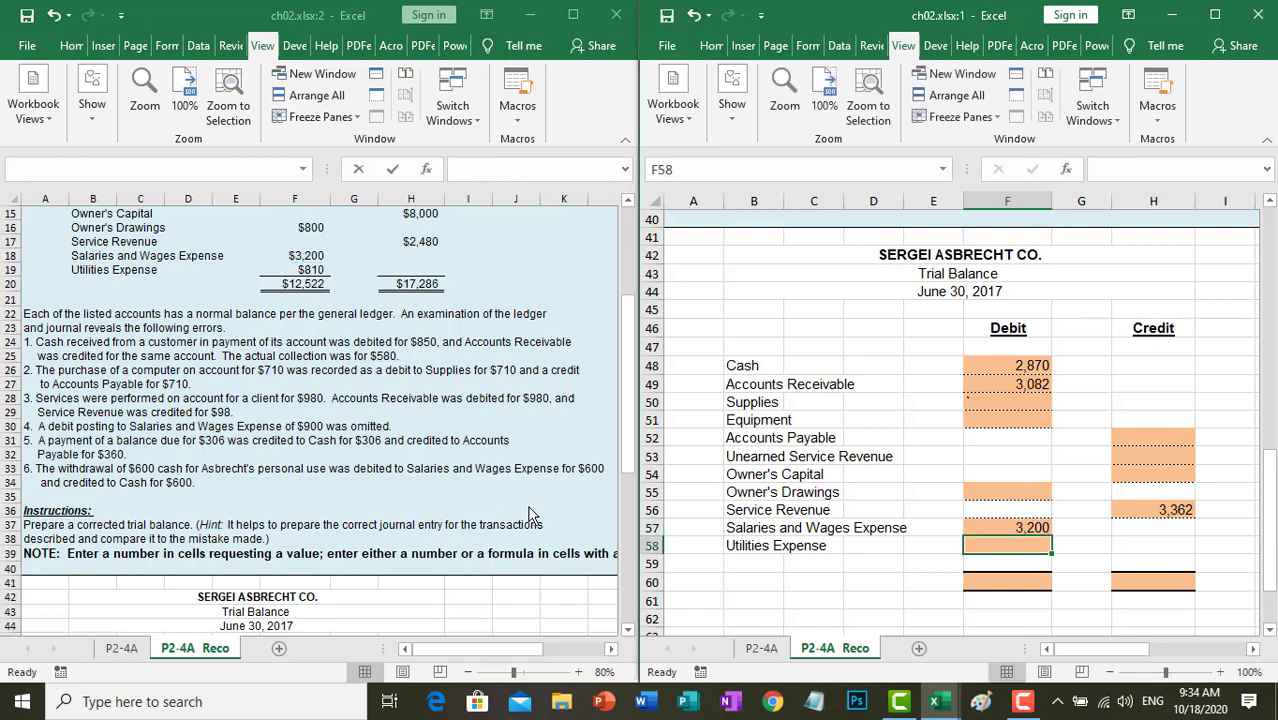
Extend the Salaries and Wages Expense formula in F57 to =F18+900 for the omitted debit posting
{"action": "double_click", "coordinate": [1016, 527]}
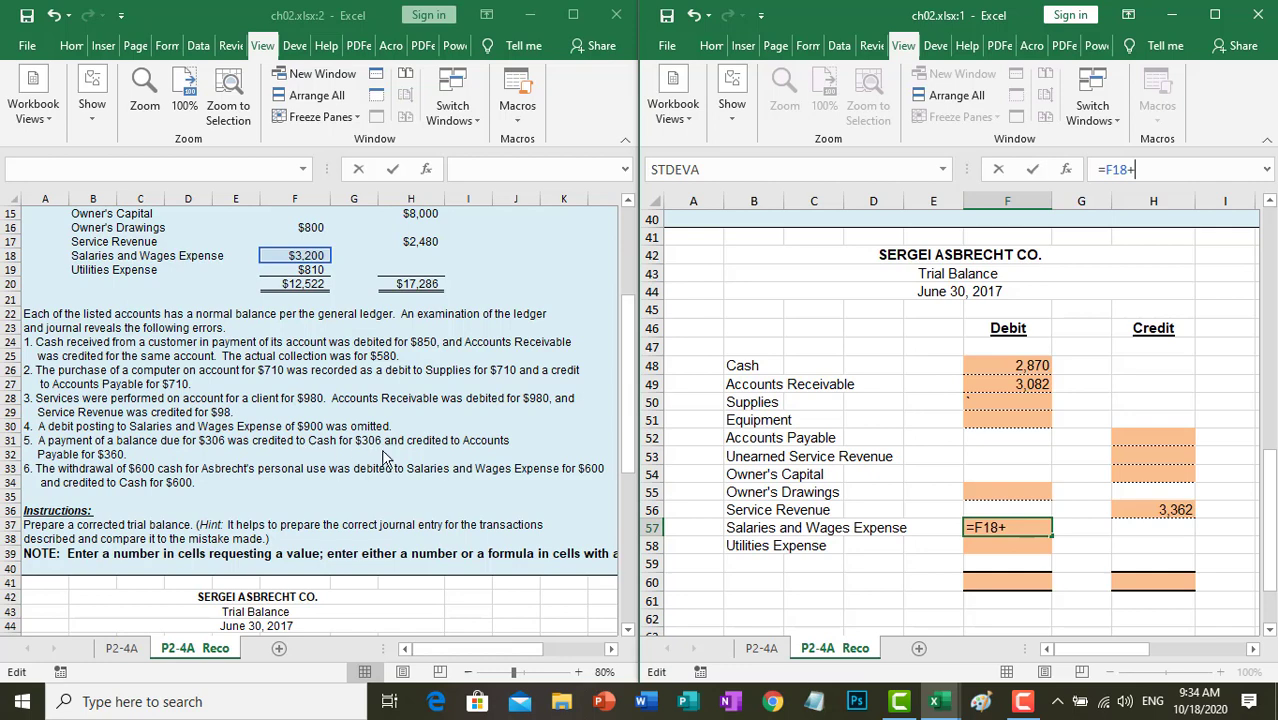
{"action": "type", "text": "900"}
{"action": "key", "text": "Return"}
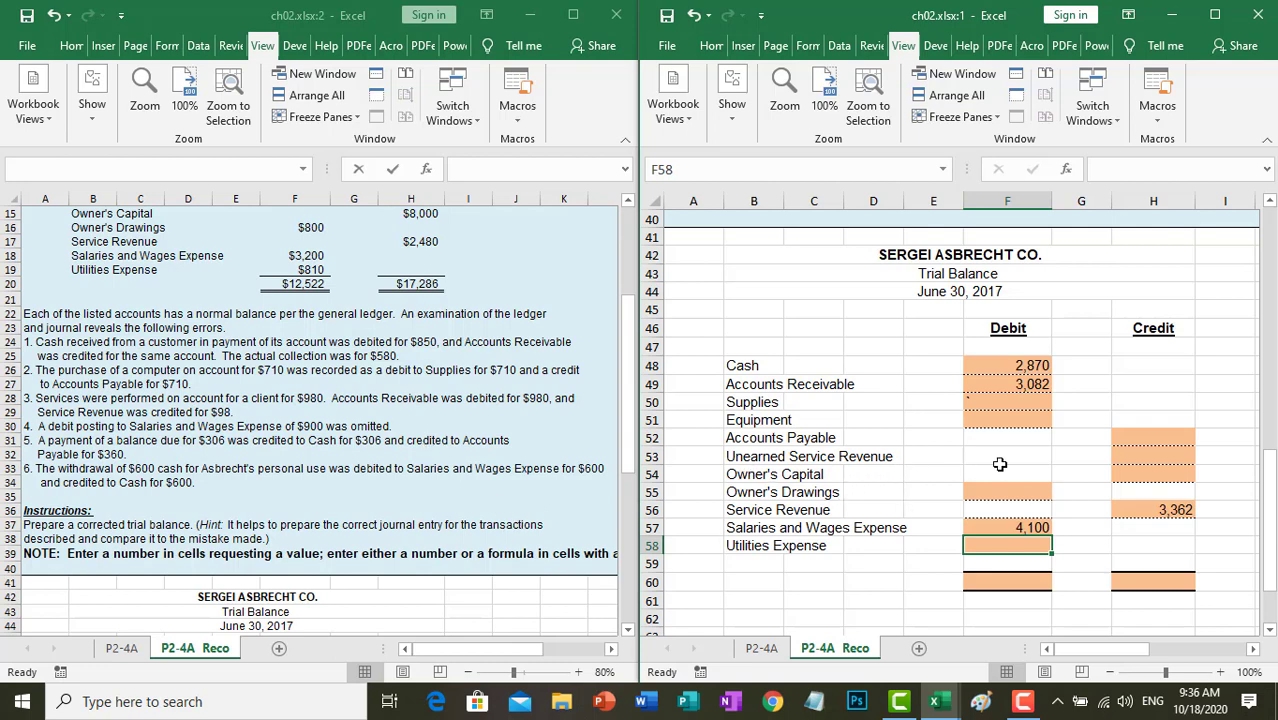
Link the Accounts Payable credit in H52 to the original Accounts Payable balance in H13
{"action": "left_click", "coordinate": [1145, 446]}
{"action": "type", "text": "="}
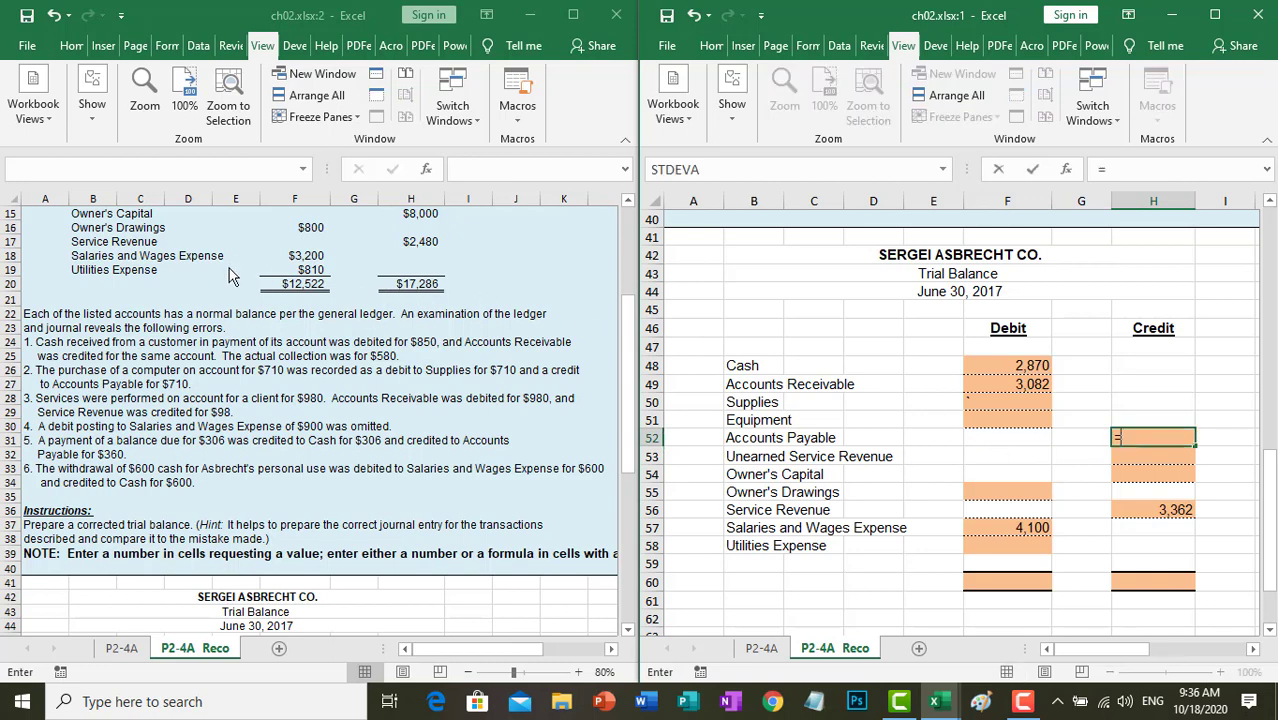
{"action": "scroll", "coordinate": [215, 282], "scroll_direction": "up", "scroll_amount": 1}
{"action": "scroll", "coordinate": [200, 276], "scroll_direction": "down", "scroll_amount": 1}
{"action": "left_click", "coordinate": [183, 269]}
{"action": "scroll", "coordinate": [183, 269], "scroll_direction": "up", "scroll_amount": 1}
{"action": "scroll", "coordinate": [183, 269], "scroll_direction": "up", "scroll_amount": 1}
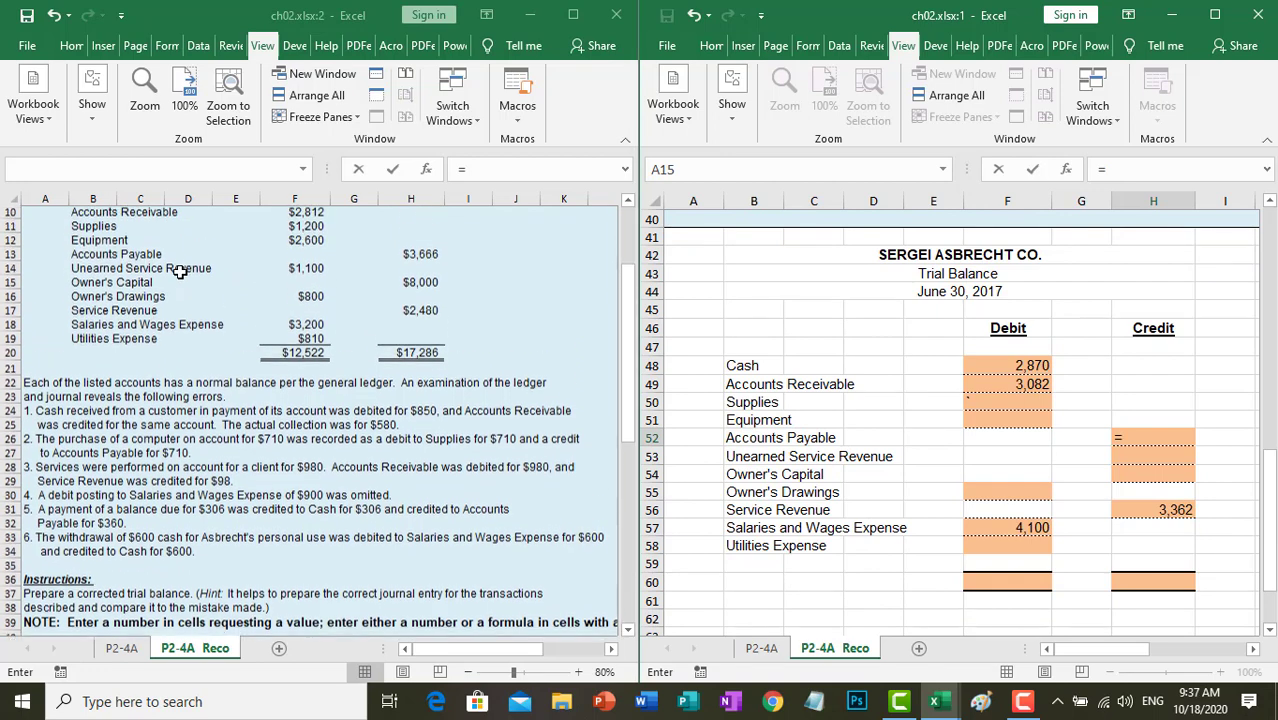
{"action": "left_click", "coordinate": [425, 268]}
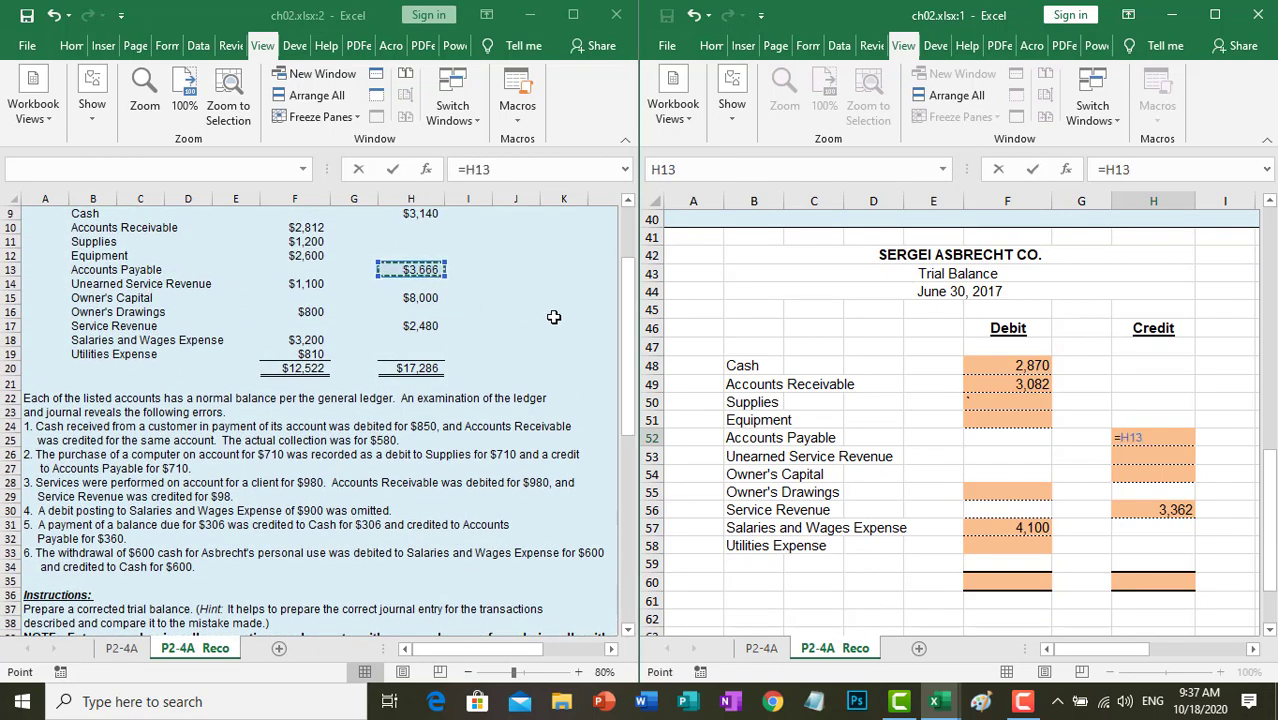
{"action": "key", "text": "Return"}
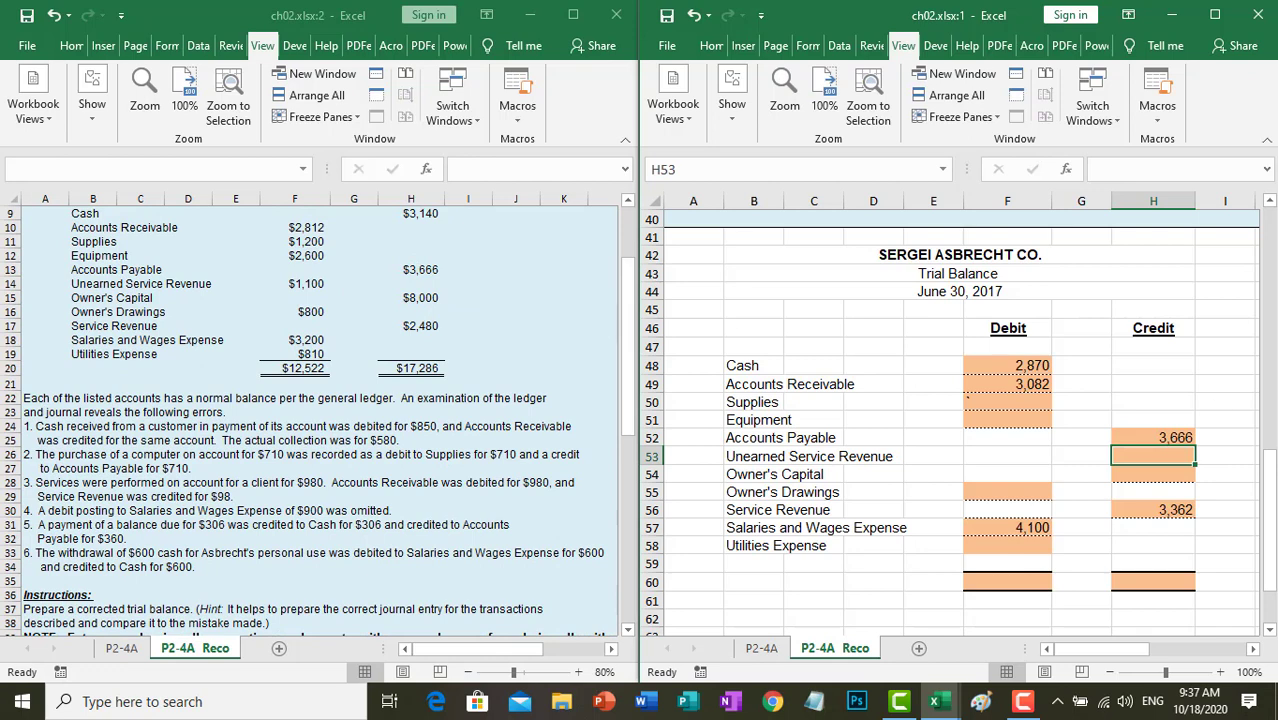
Extend the Accounts Payable formula in H52 to =H13-360-306 to correct the wrongly credited payment
{"action": "left_click", "coordinate": [1155, 440]}
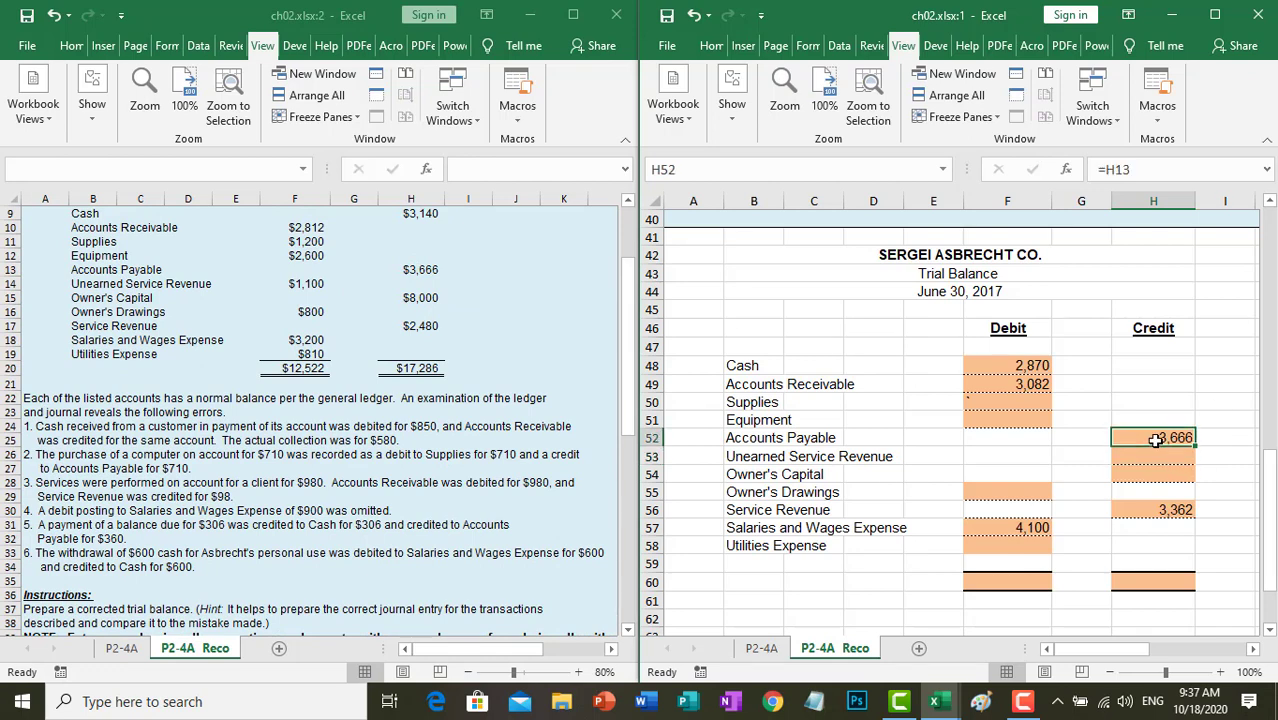
{"action": "left_click", "coordinate": [1170, 170]}
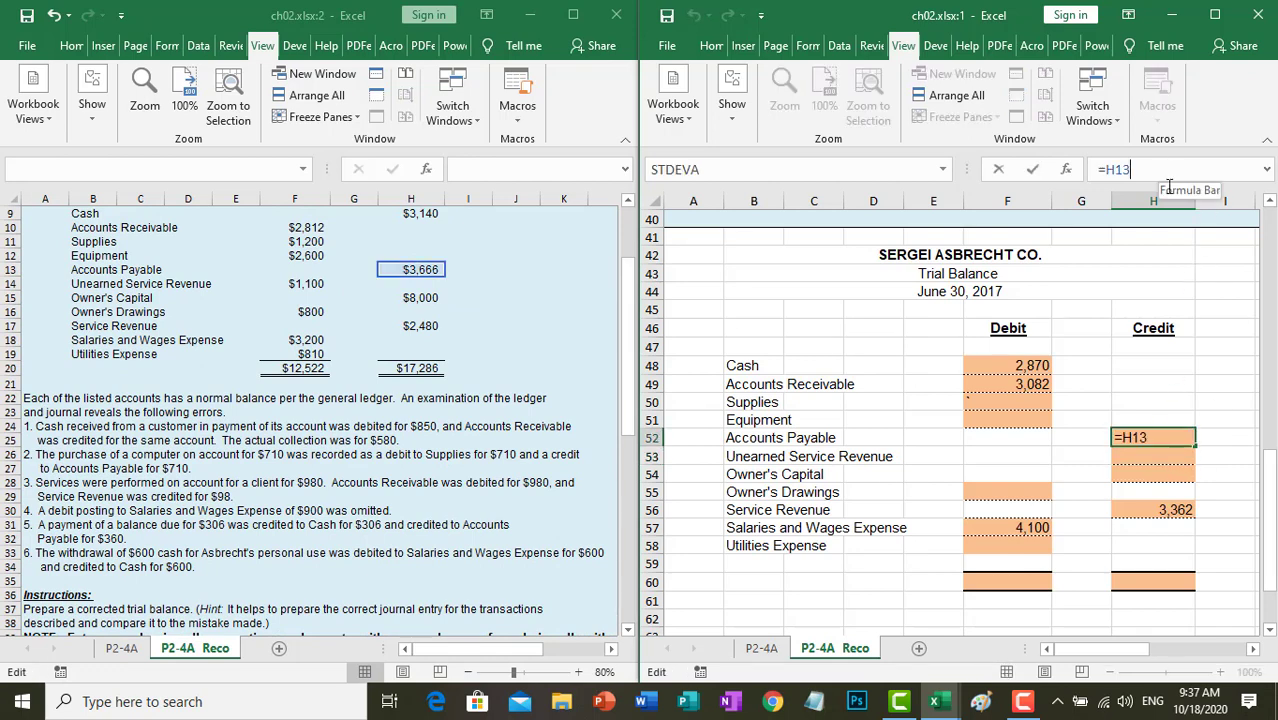
{"action": "type", "text": "-360"}
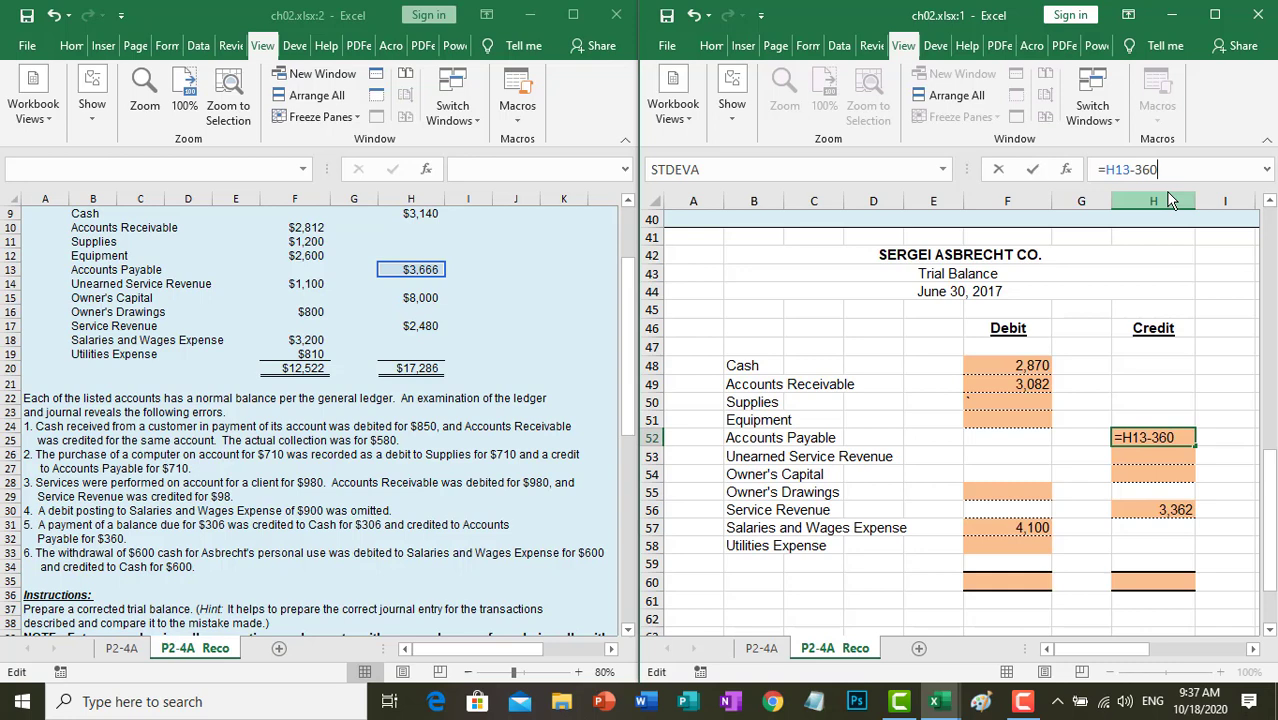
{"action": "type", "text": "-"}
{"action": "type", "text": "306"}
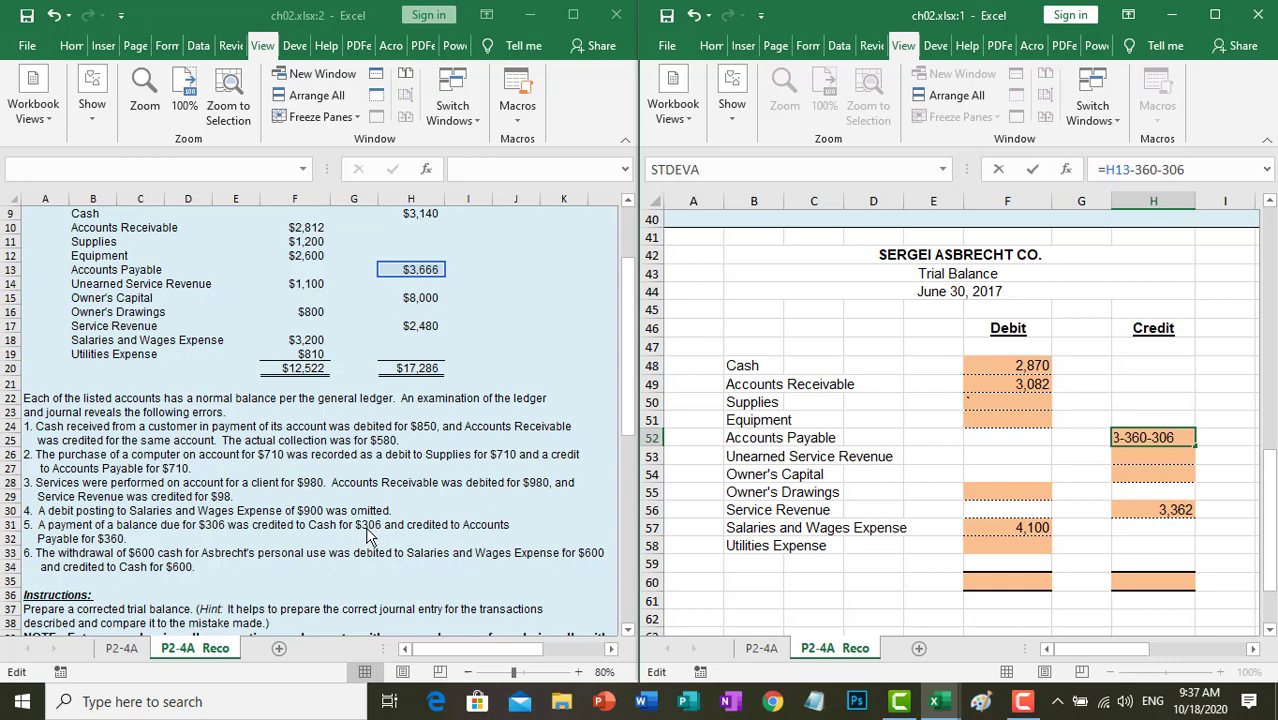
{"action": "key", "text": "Return"}
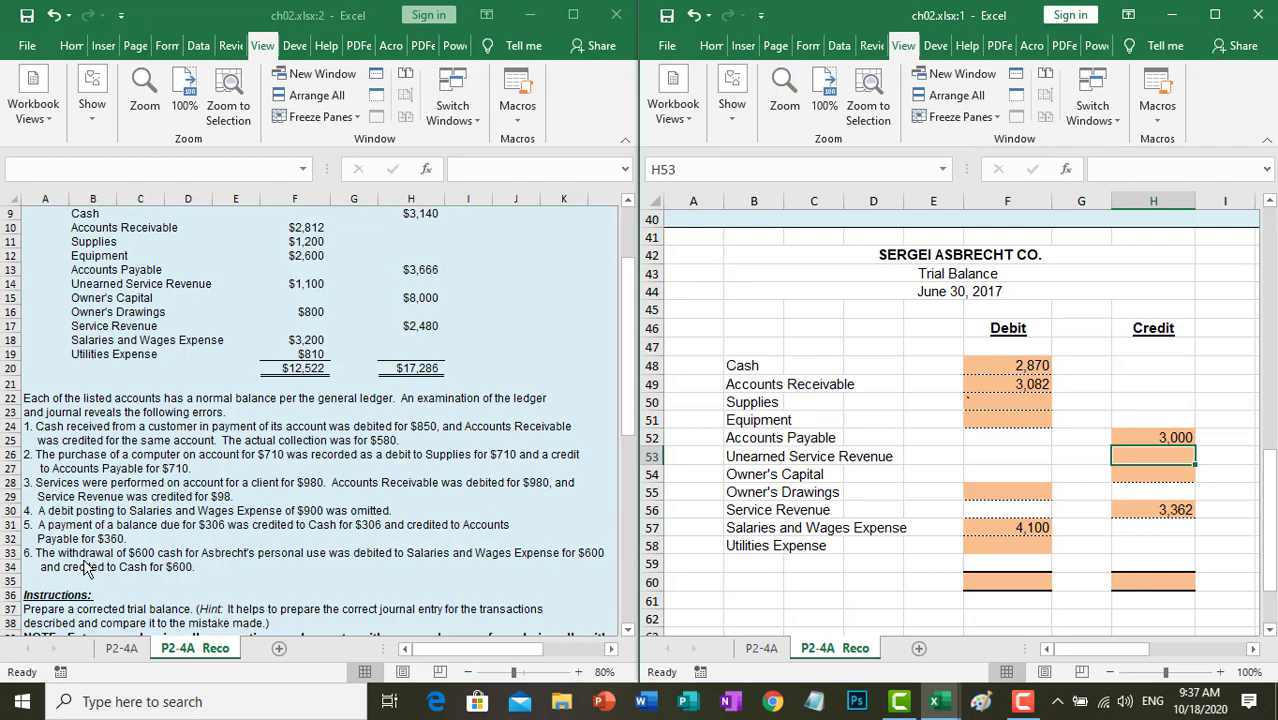
Examine error 6 about the owner's cash withdrawal, checking the accounts and amounts in rows 33 and 34
{"action": "scroll", "coordinate": [88, 565], "scroll_direction": "down", "scroll_amount": 1}
{"action": "scroll", "coordinate": [88, 565], "scroll_direction": "up", "scroll_amount": 1}
{"action": "left_click", "coordinate": [146, 505]}
{"action": "scroll", "coordinate": [146, 505], "scroll_direction": "down", "scroll_amount": 3}
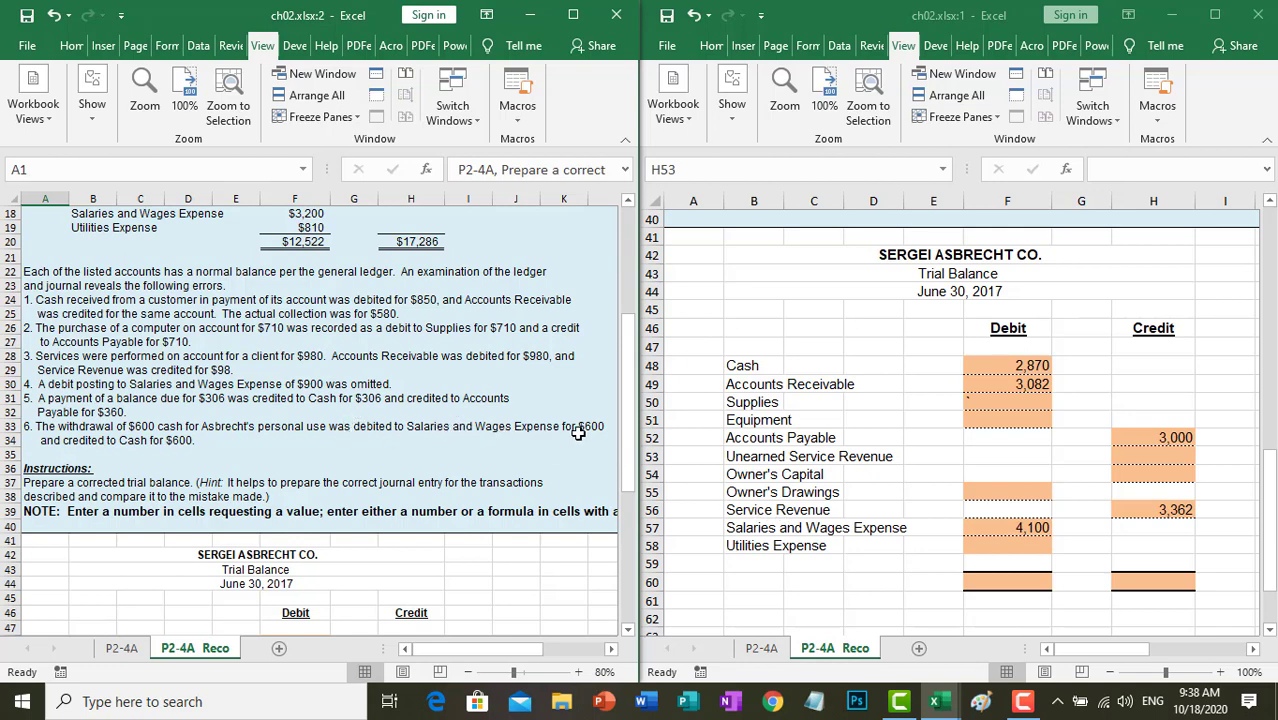
{"action": "left_click", "coordinate": [144, 423]}
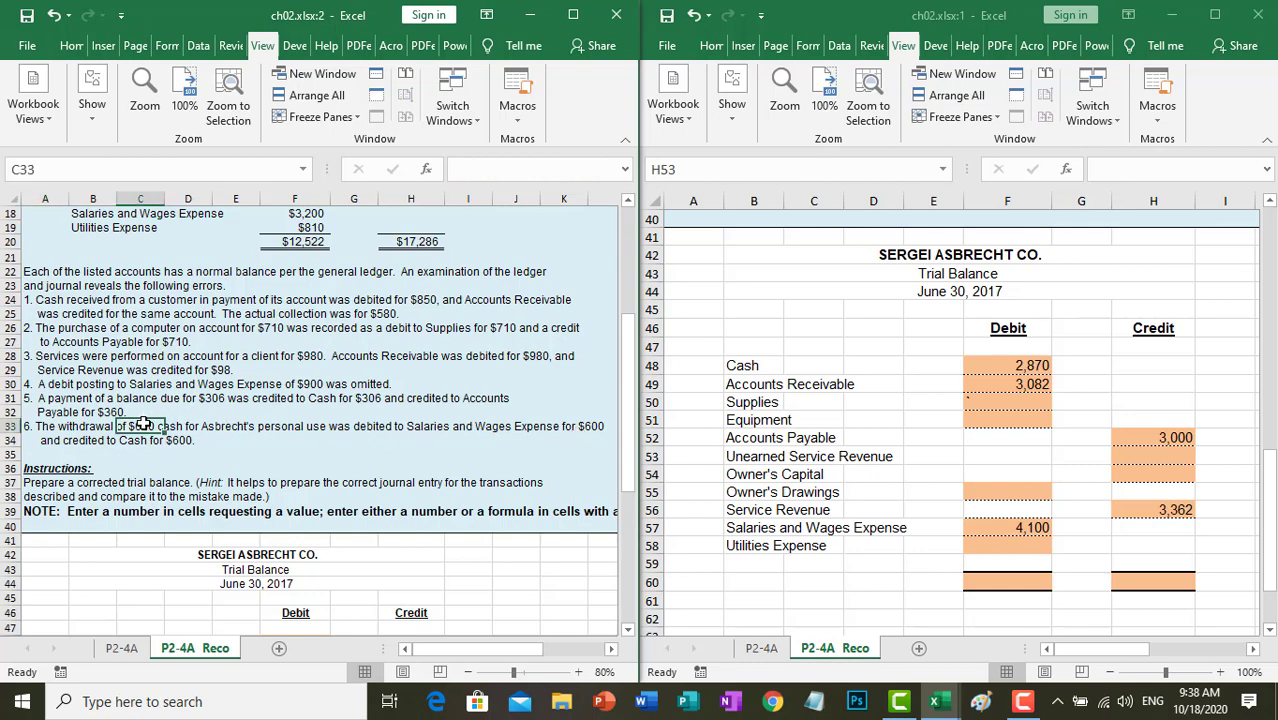
{"action": "left_click", "coordinate": [572, 428]}
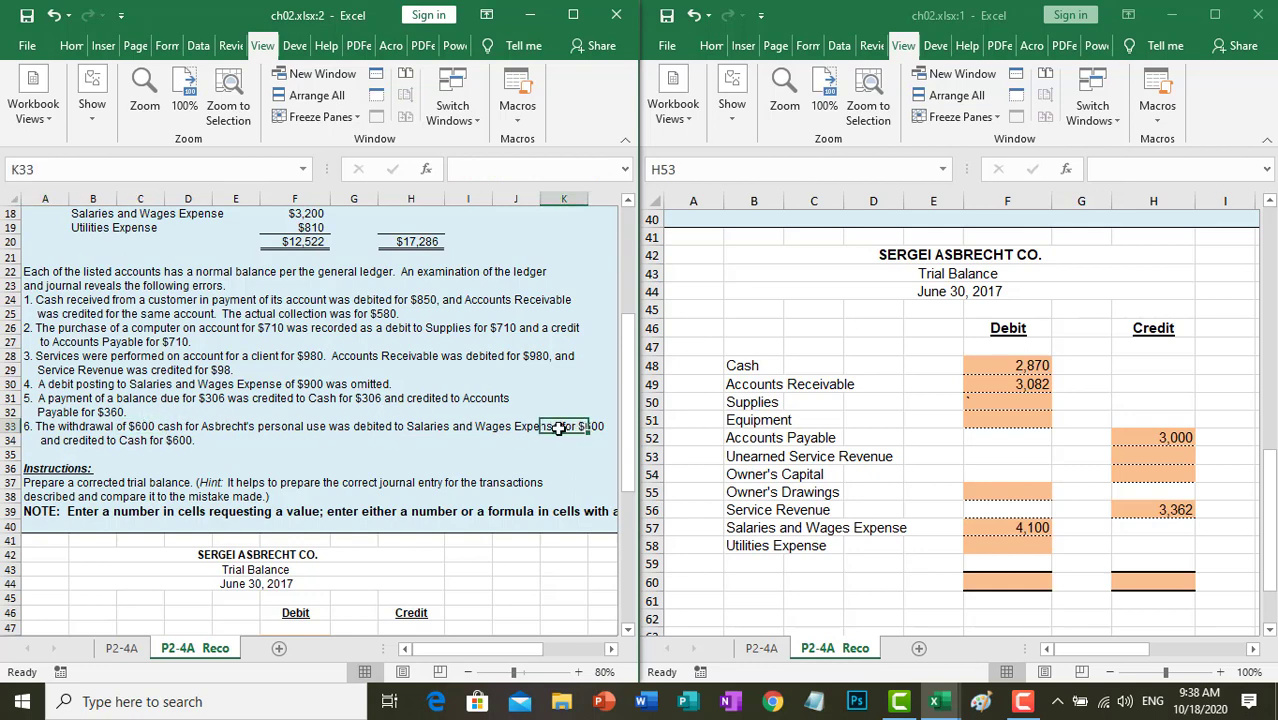
{"action": "left_click", "coordinate": [158, 442]}
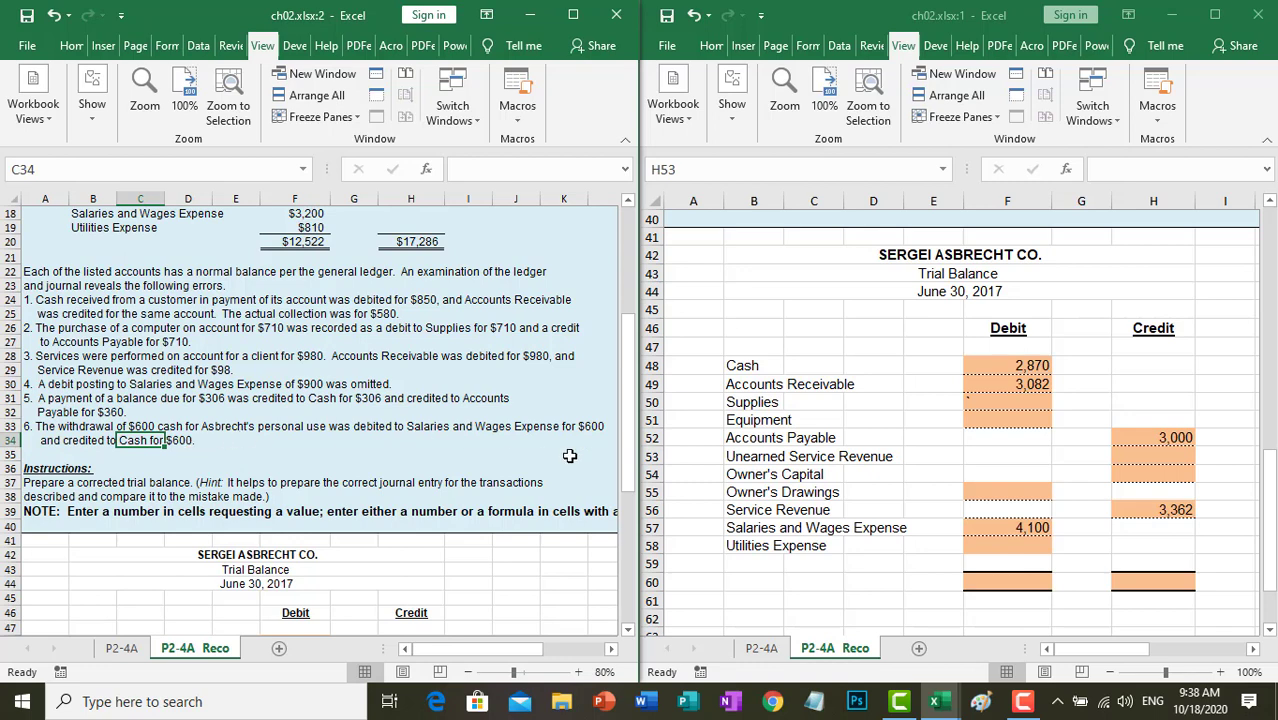
{"action": "left_click", "coordinate": [594, 427]}
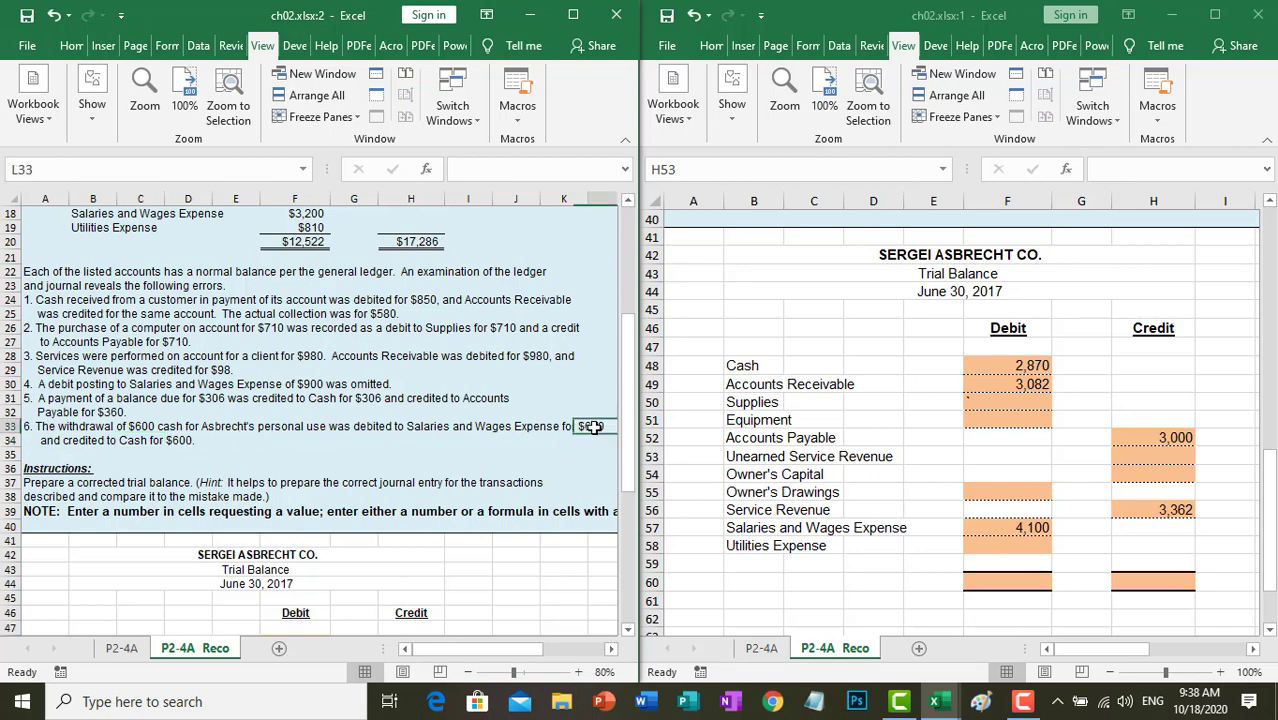
{"action": "left_click", "coordinate": [420, 430]}
{"action": "left_click", "coordinate": [422, 442]}
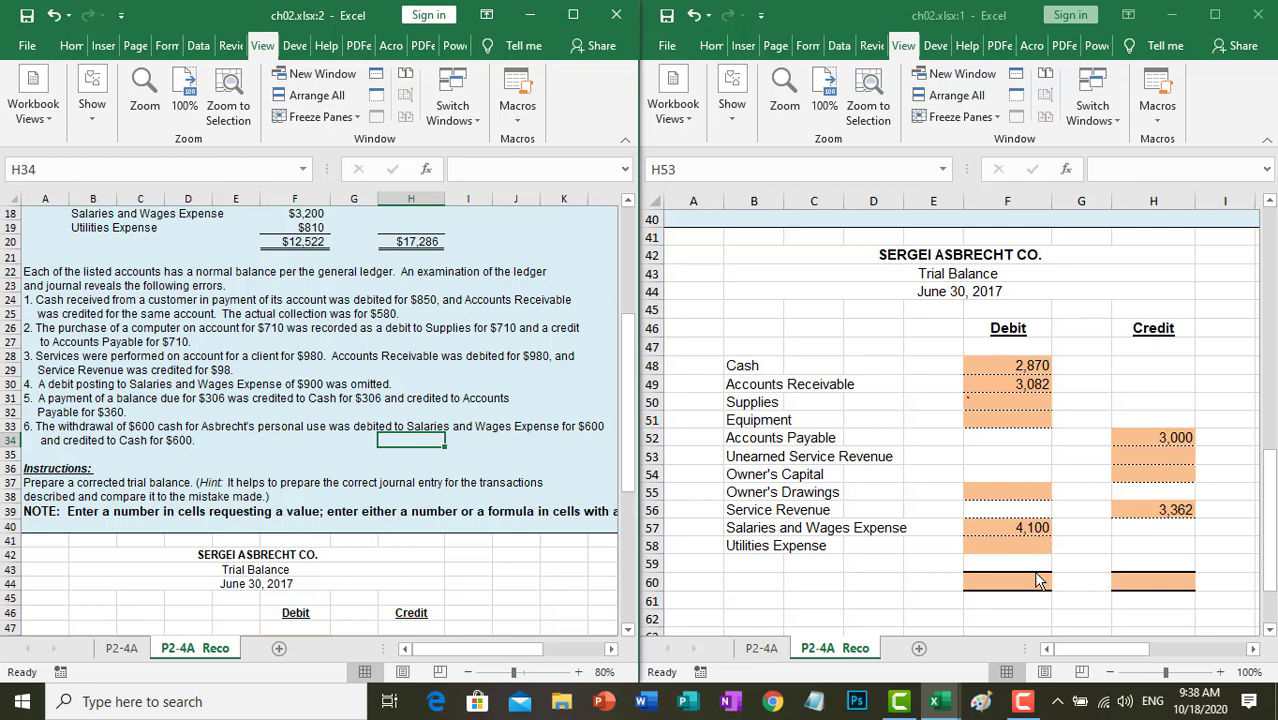
Extend the Salaries and Wages Expense formula in F57 to =F18+900-600 to remove the owner's withdrawal
{"action": "left_click", "coordinate": [1022, 528]}
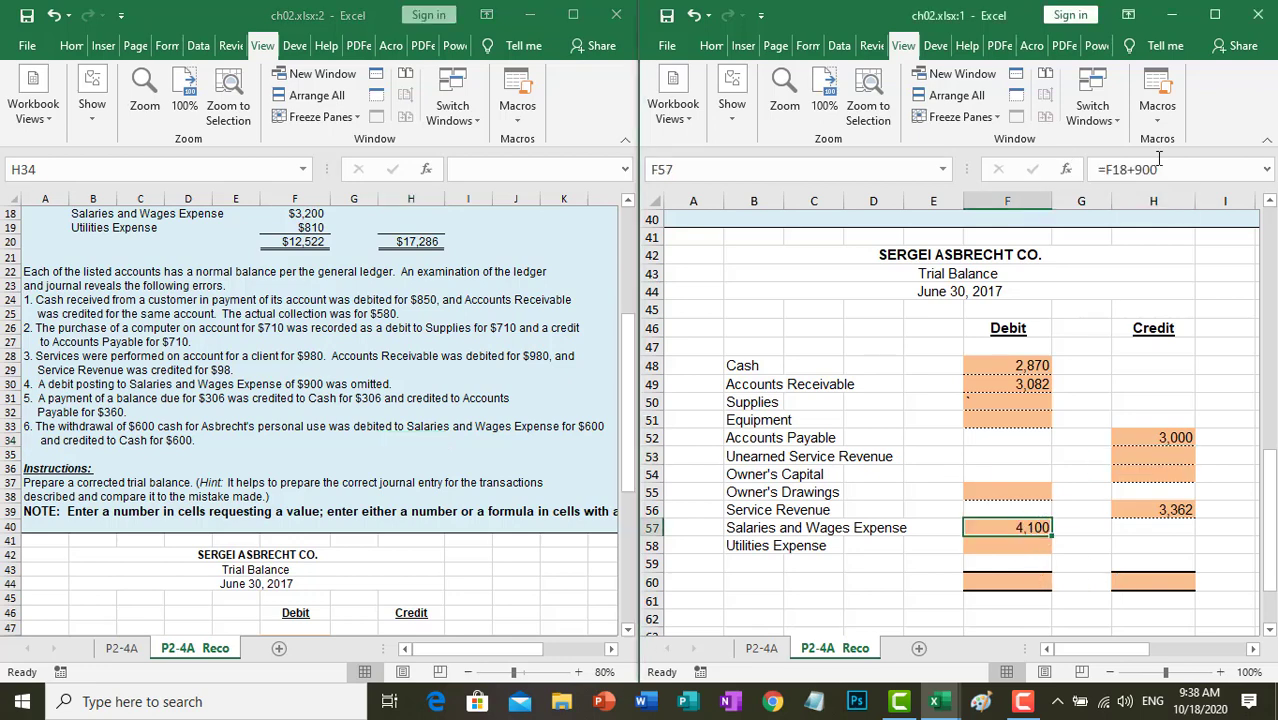
{"action": "left_click", "coordinate": [1190, 169]}
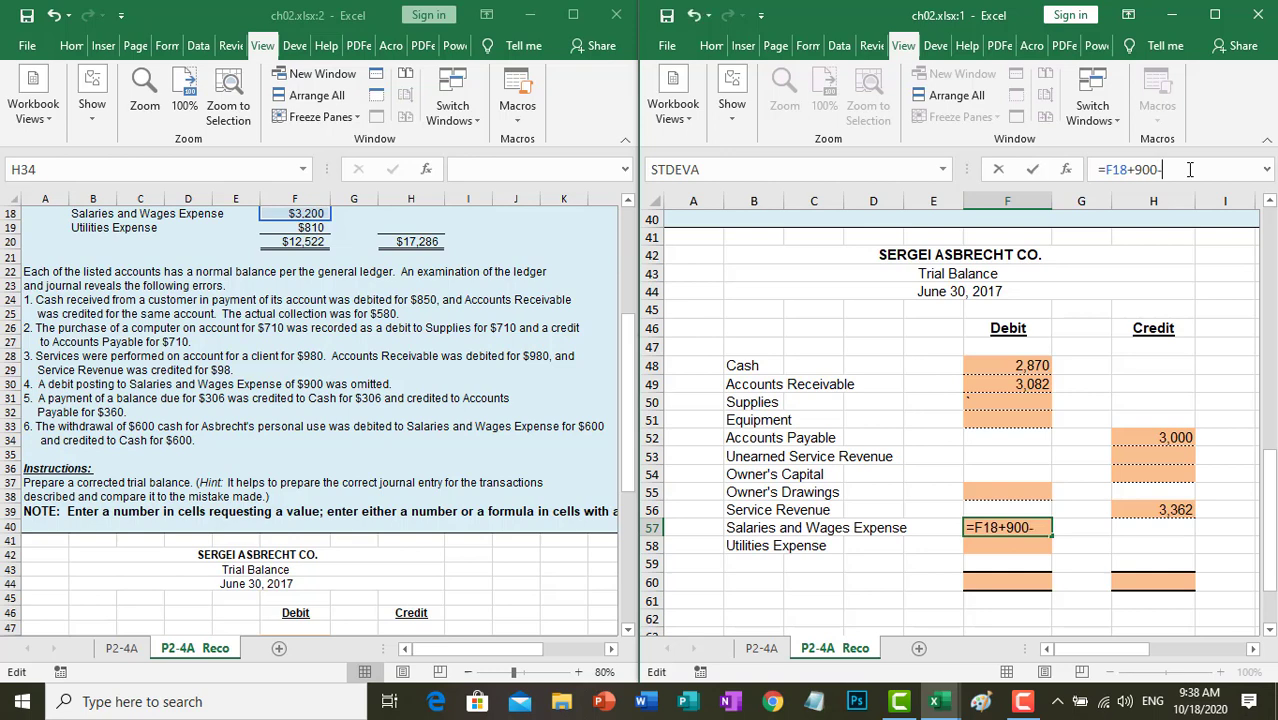
{"action": "type", "text": "-600"}
{"action": "key", "text": "Return"}
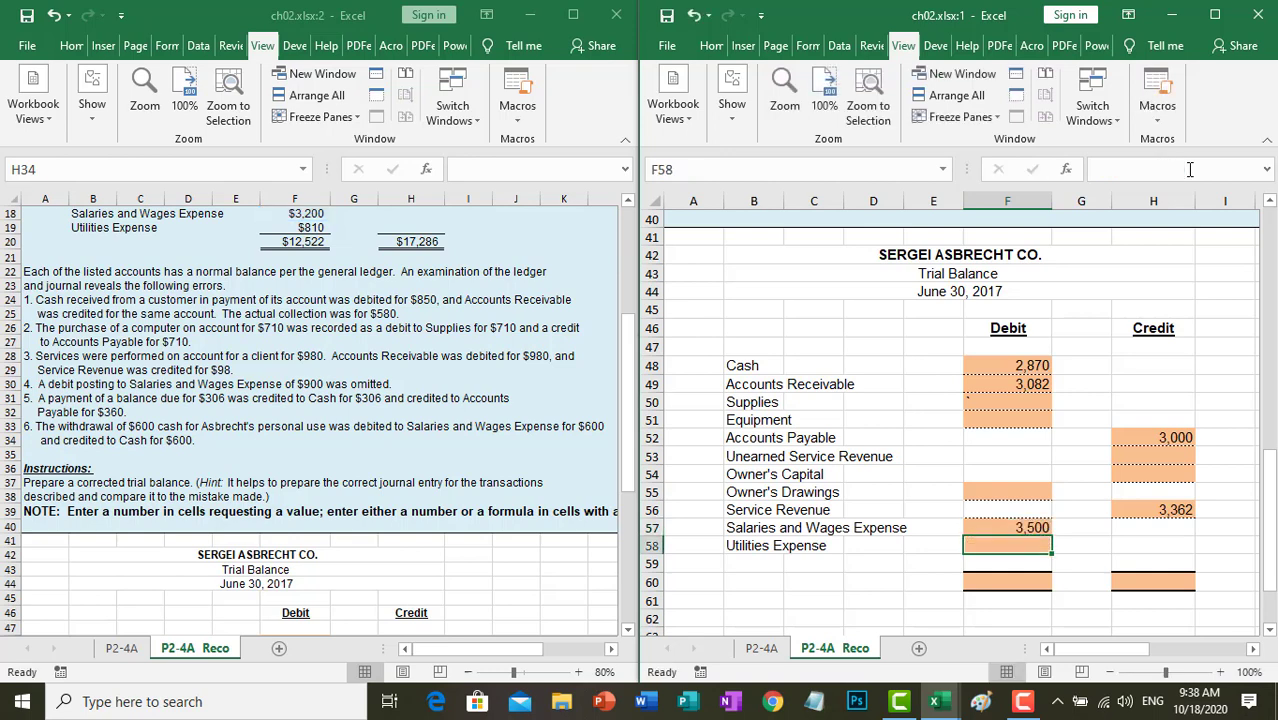
Link the Owner's Drawings debit in F55 to the original Owner's Drawings balance in F16
{"action": "left_click", "coordinate": [985, 492]}
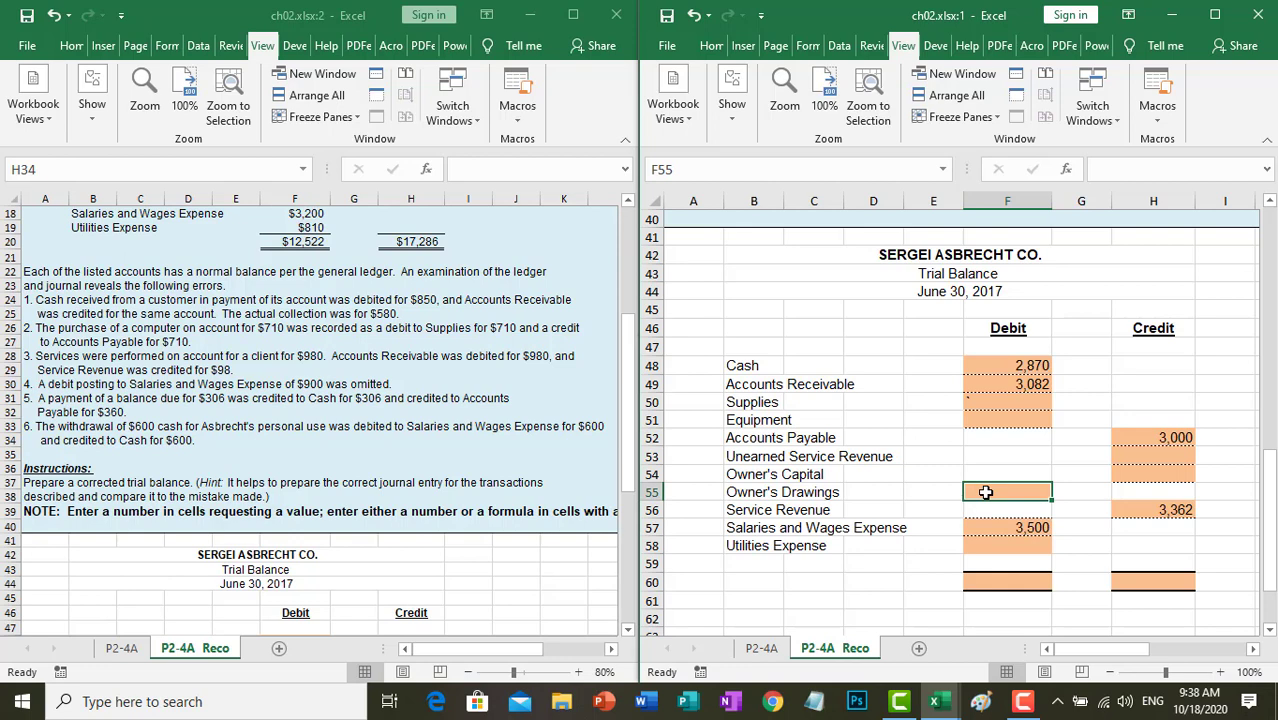
{"action": "type", "text": "="}
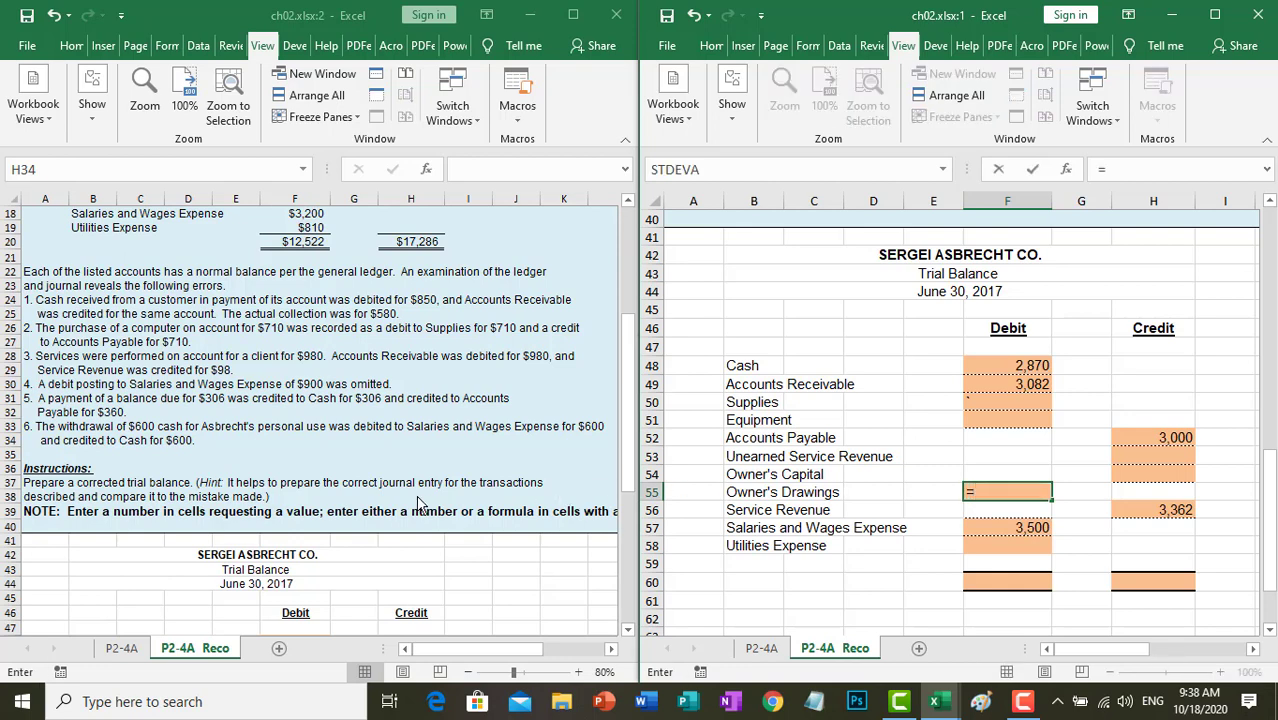
{"action": "left_click", "coordinate": [298, 428]}
{"action": "scroll", "coordinate": [296, 426], "scroll_direction": "up", "scroll_amount": 3}
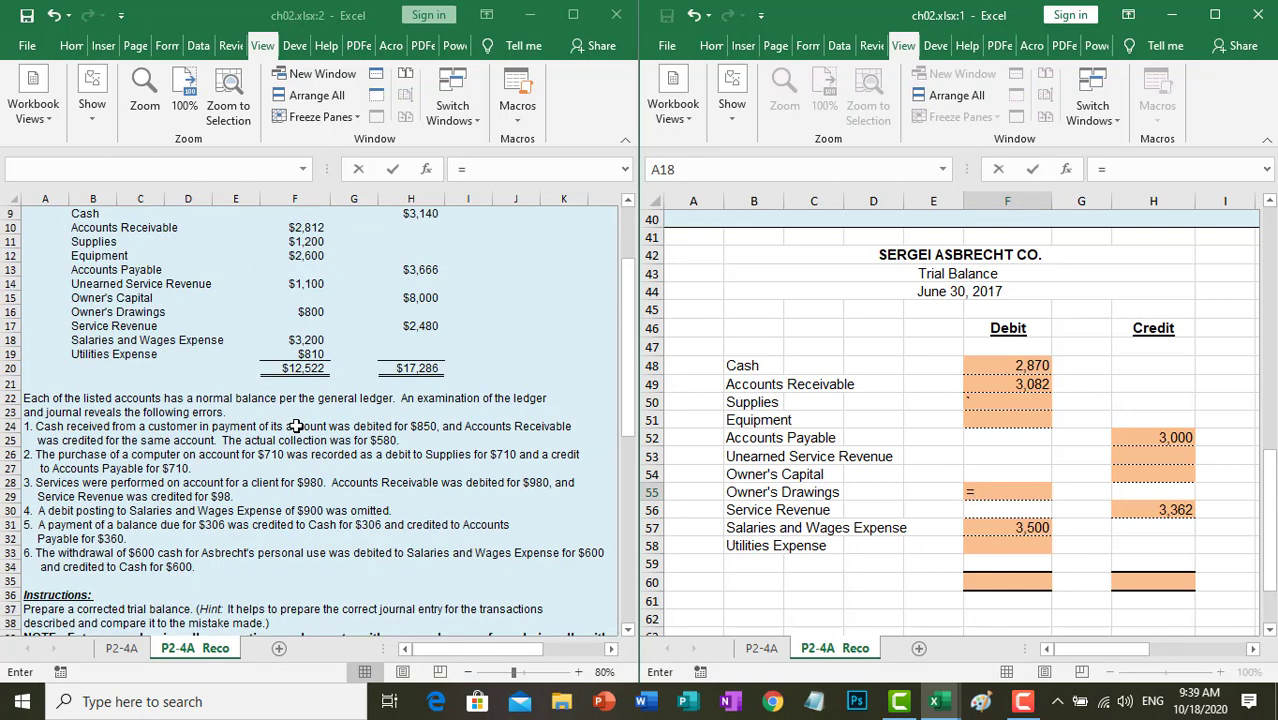
{"action": "left_click", "coordinate": [303, 311]}
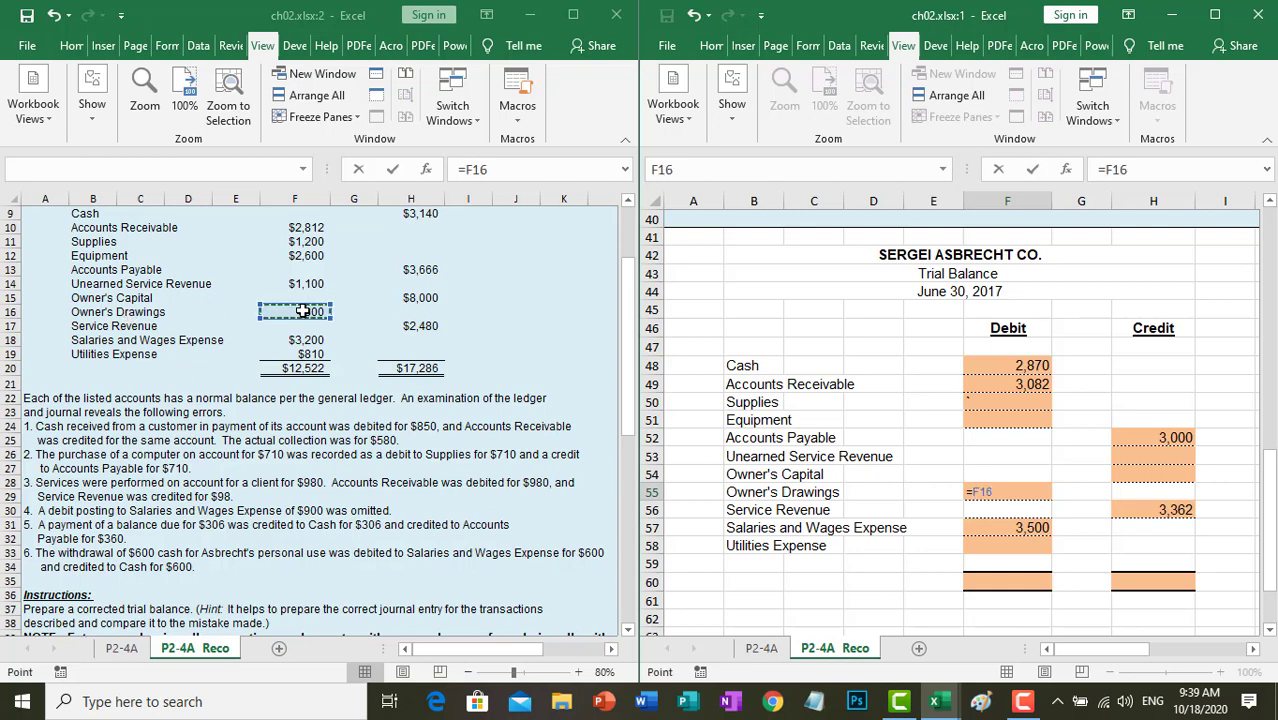
{"action": "key", "text": "Return"}
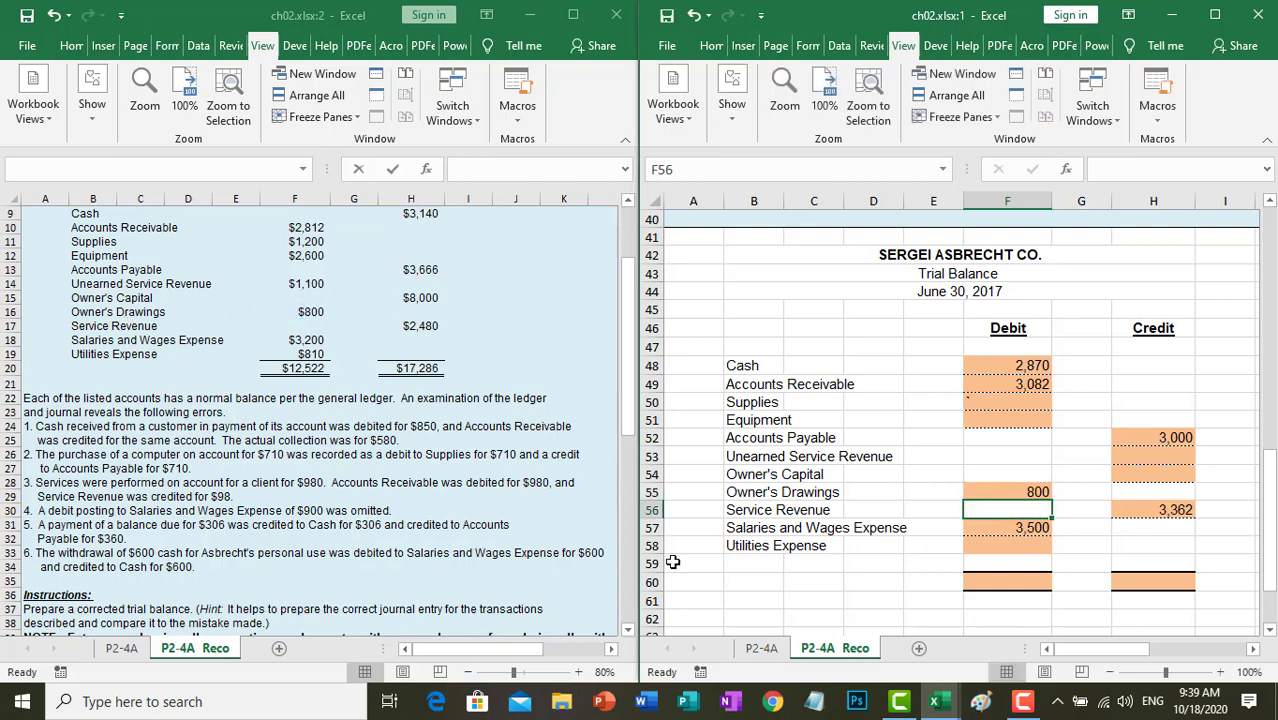
Extend the Owner's Drawings formula in F55 to =F16+600 to record the personal withdrawal
{"action": "left_click", "coordinate": [996, 492]}
{"action": "left_click", "coordinate": [1207, 160]}
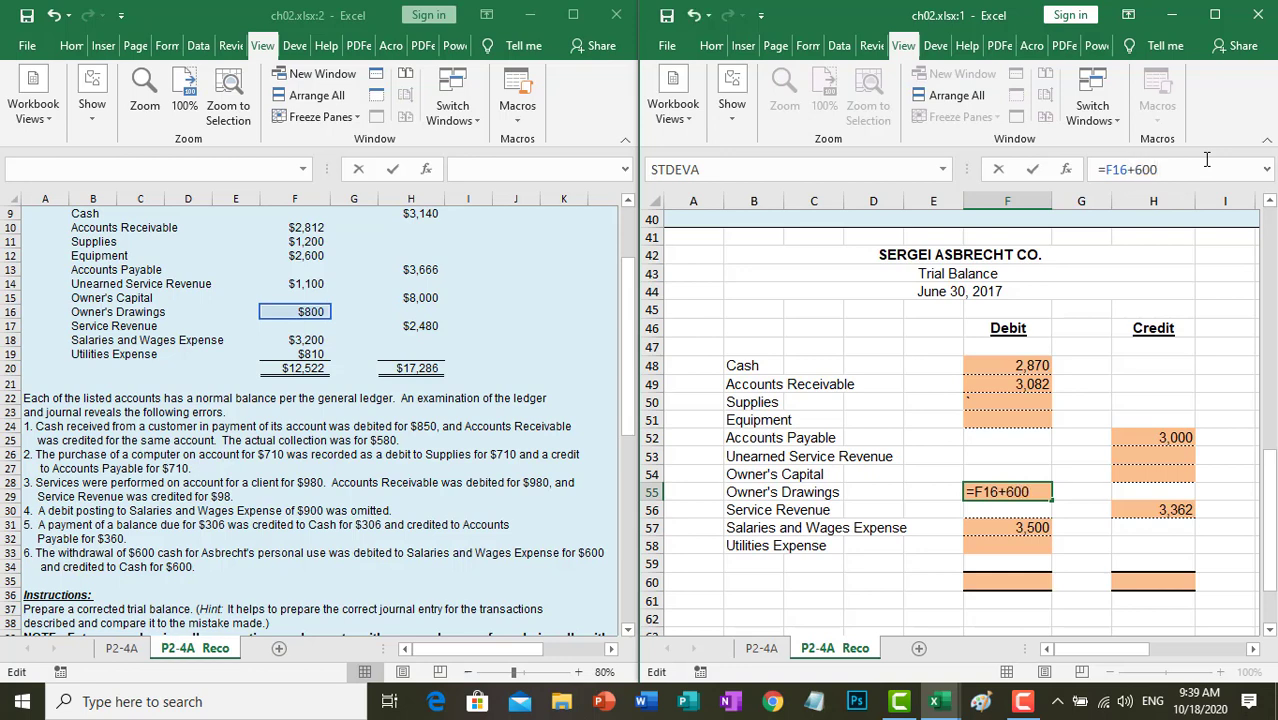
{"action": "type", "text": "+600"}
{"action": "key", "text": "Return"}
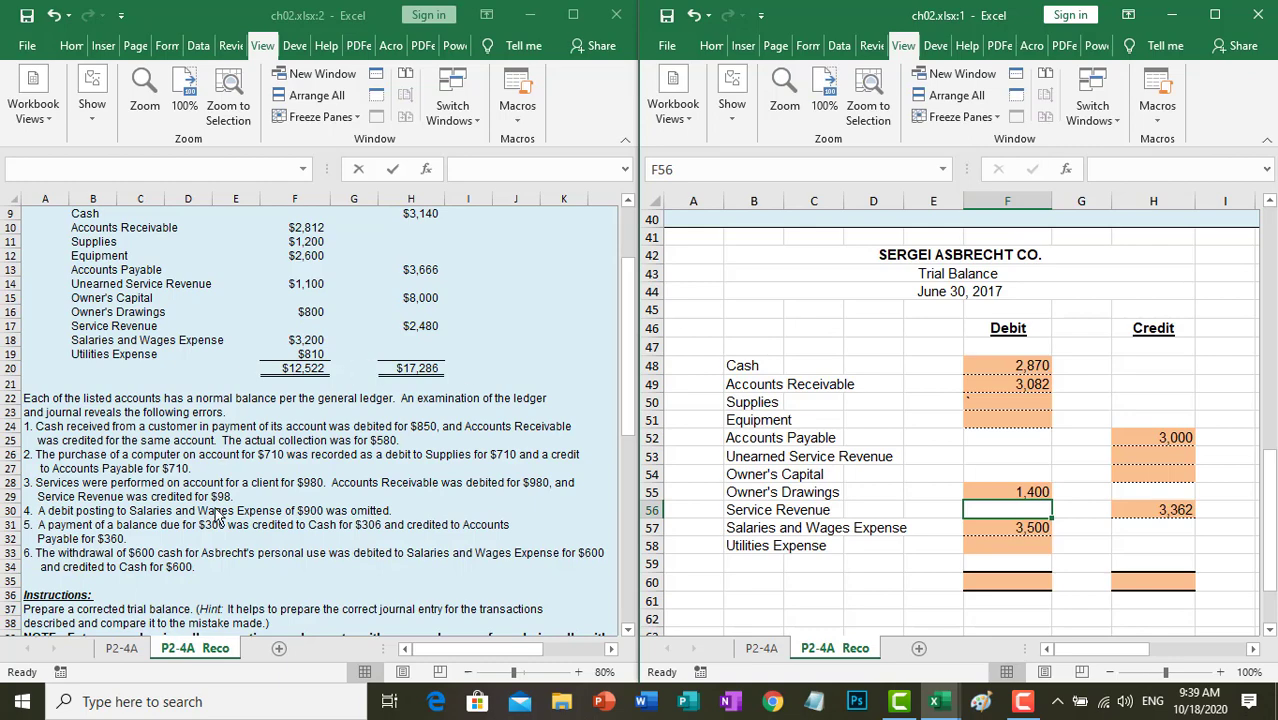
{"action": "scroll", "coordinate": [950, 420], "scroll_direction": "down", "scroll_amount": 2}
{"action": "scroll", "coordinate": [950, 420], "scroll_direction": "up", "scroll_amount": 1}
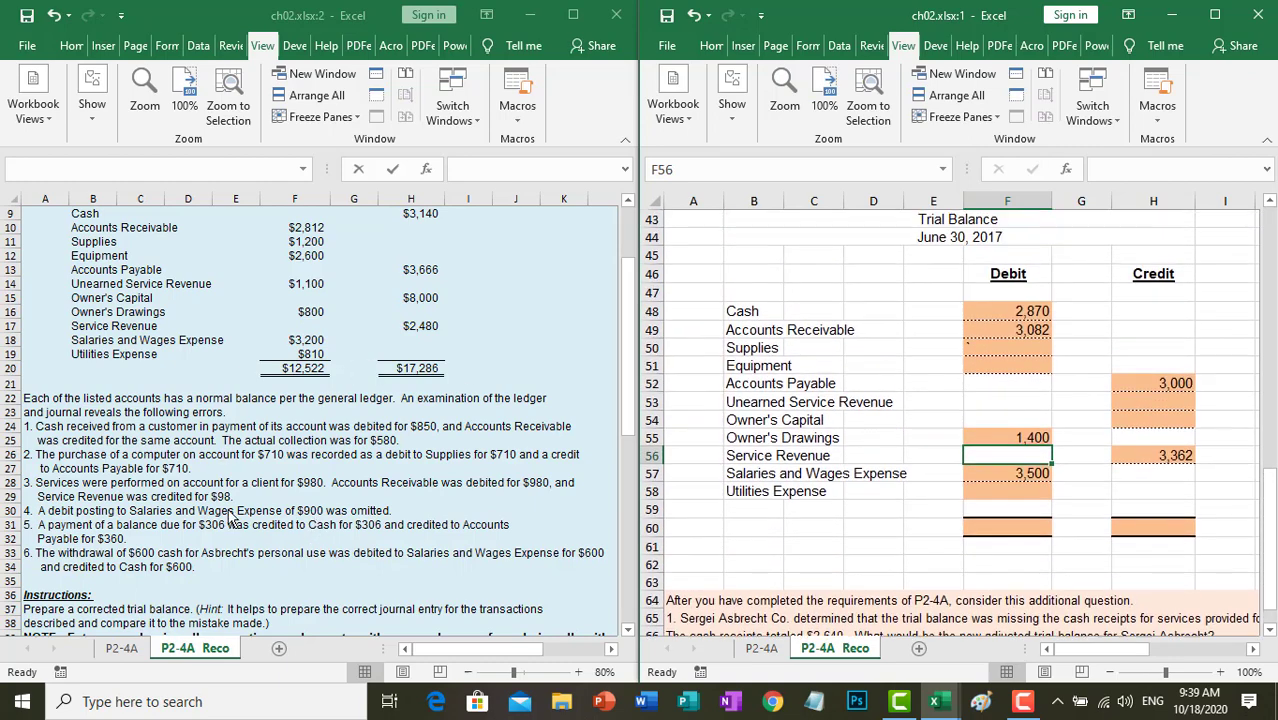
Examine error 2 about the computer purchase on account in rows 26 and 27, checking the accounts affected and the amounts
{"action": "left_click", "coordinate": [411, 566]}
{"action": "scroll", "coordinate": [237, 503], "scroll_direction": "down", "scroll_amount": 4}
{"action": "scroll", "coordinate": [237, 503], "scroll_direction": "up", "scroll_amount": 7}
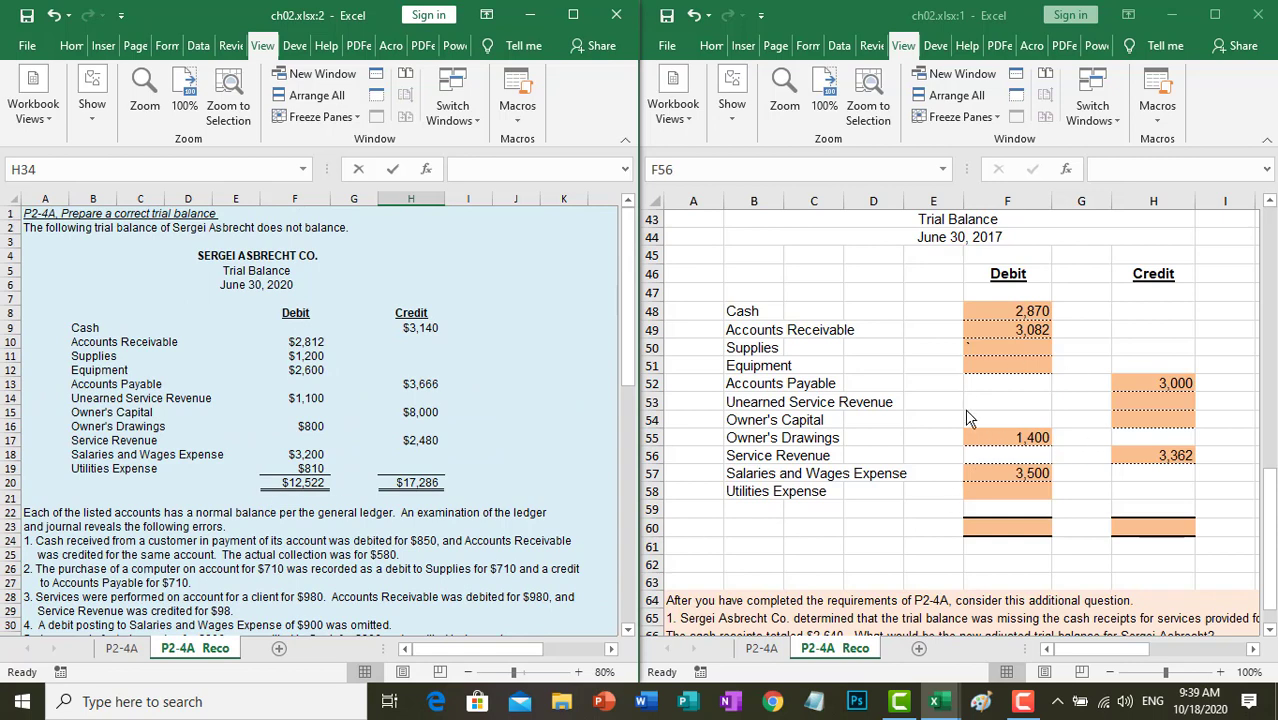
{"action": "left_click", "coordinate": [988, 352]}
{"action": "left_click", "coordinate": [990, 348]}
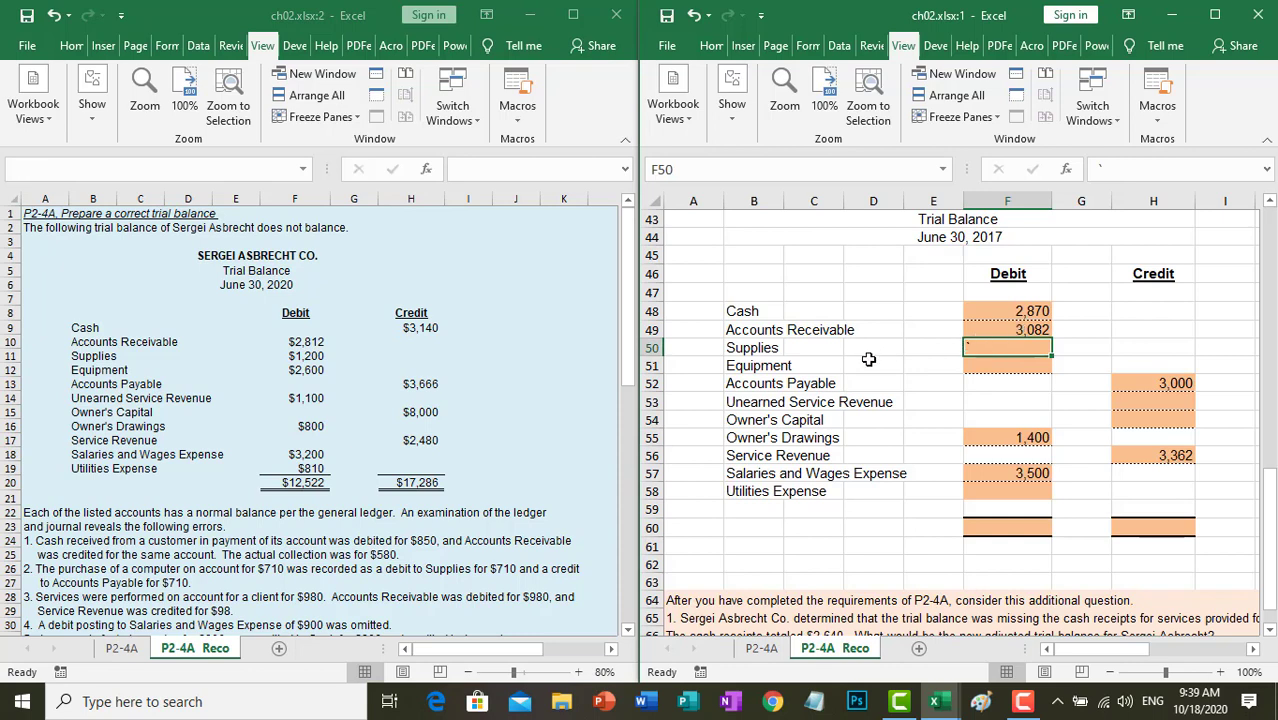
{"action": "left_click", "coordinate": [285, 562]}
{"action": "scroll", "coordinate": [283, 554], "scroll_direction": "down", "scroll_amount": 2}
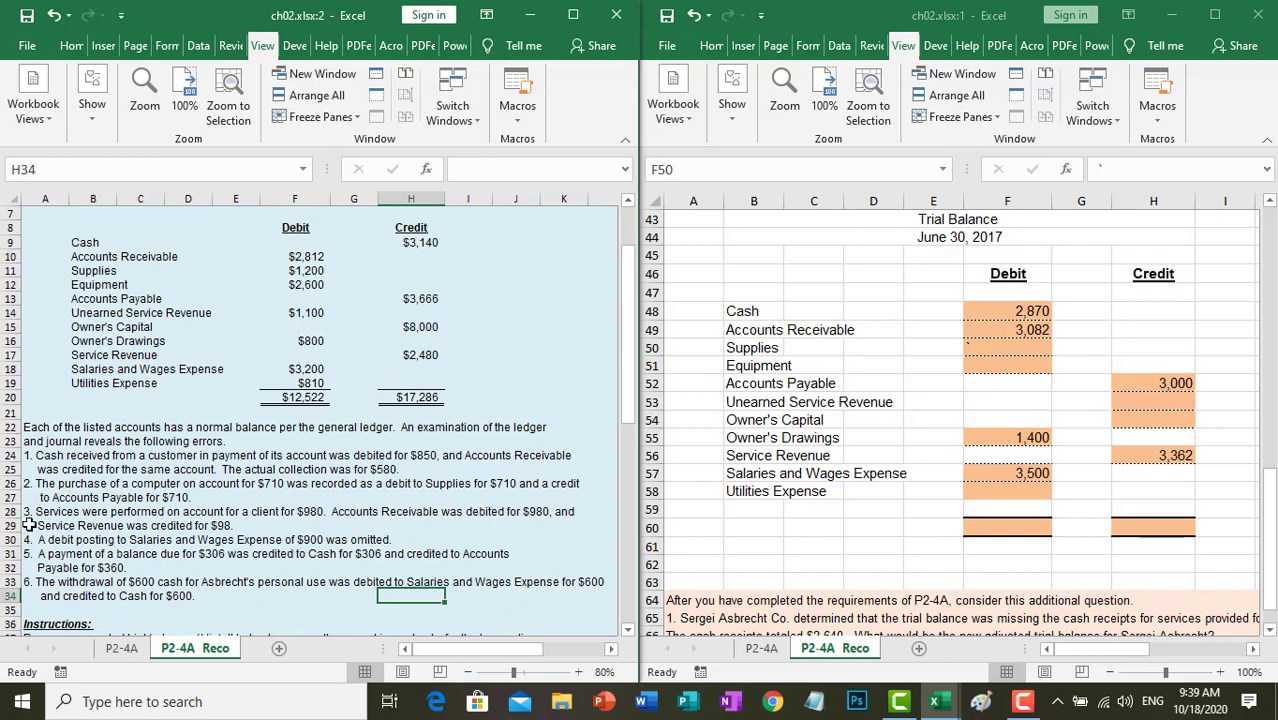
{"action": "left_click", "coordinate": [268, 487]}
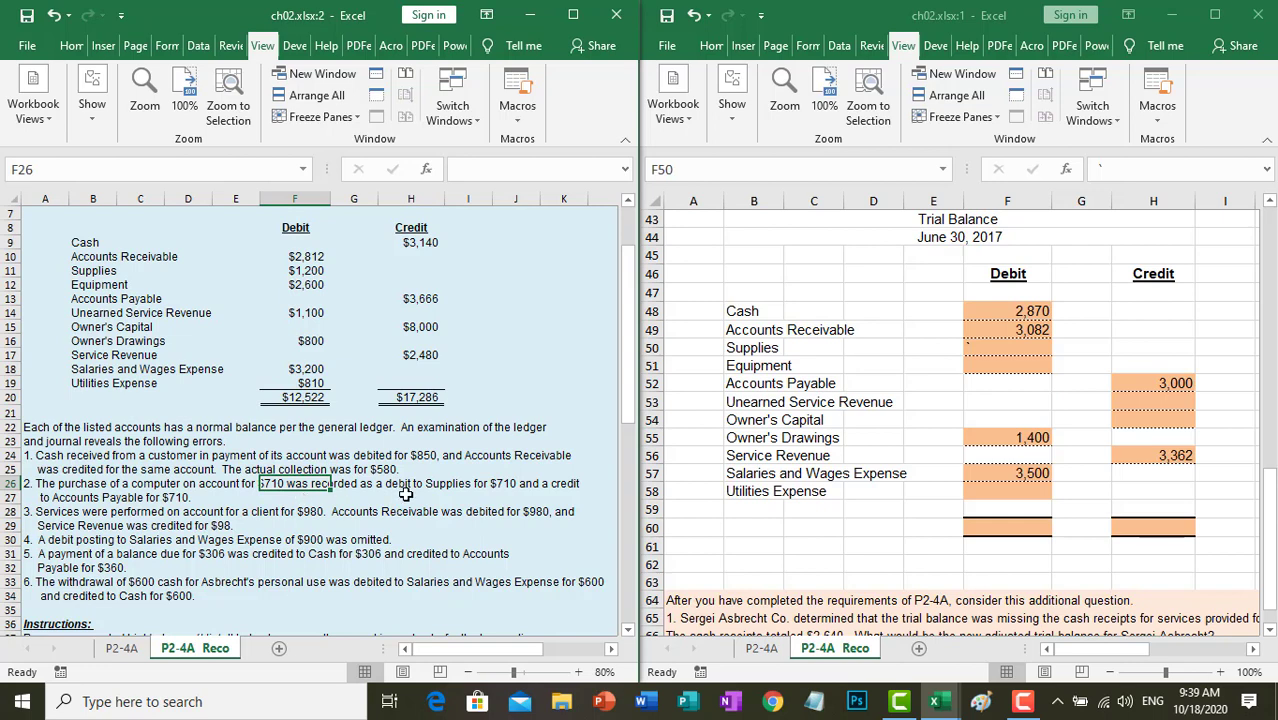
{"action": "left_click", "coordinate": [450, 481]}
{"action": "left_click_drag", "start_coordinate": [450, 481], "coordinate": [410, 482]}
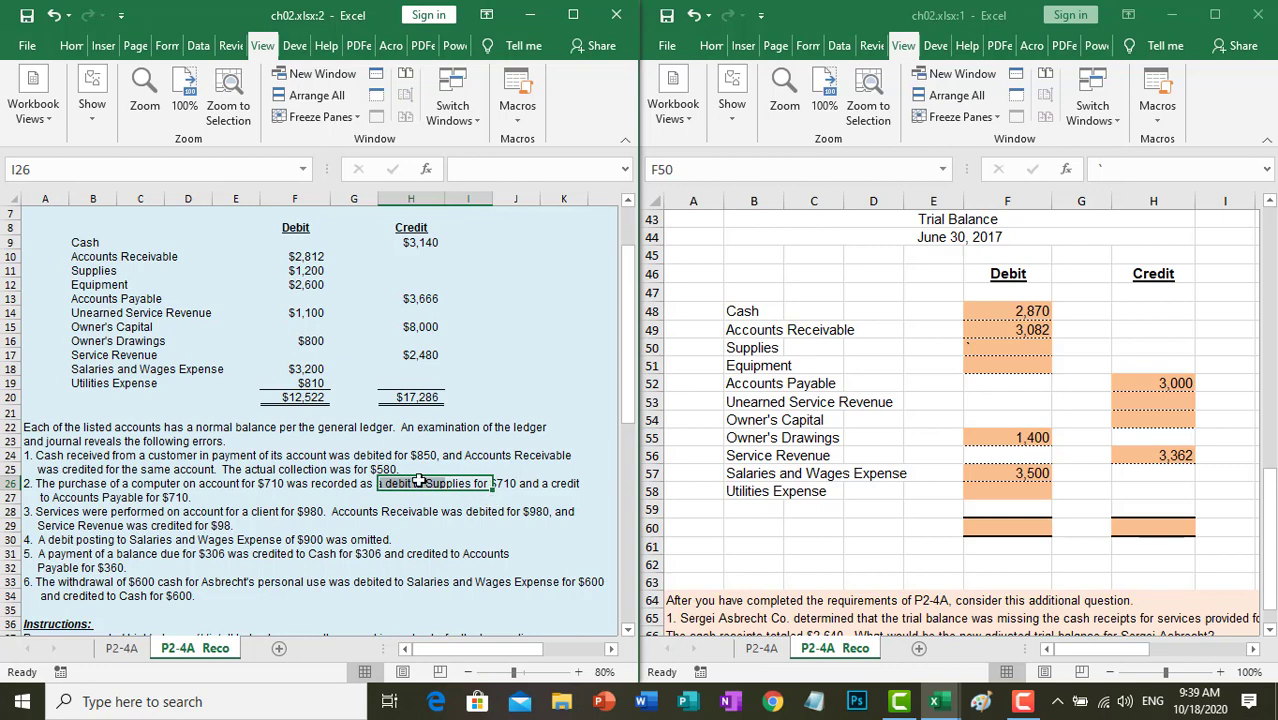
{"action": "left_click", "coordinate": [106, 286]}
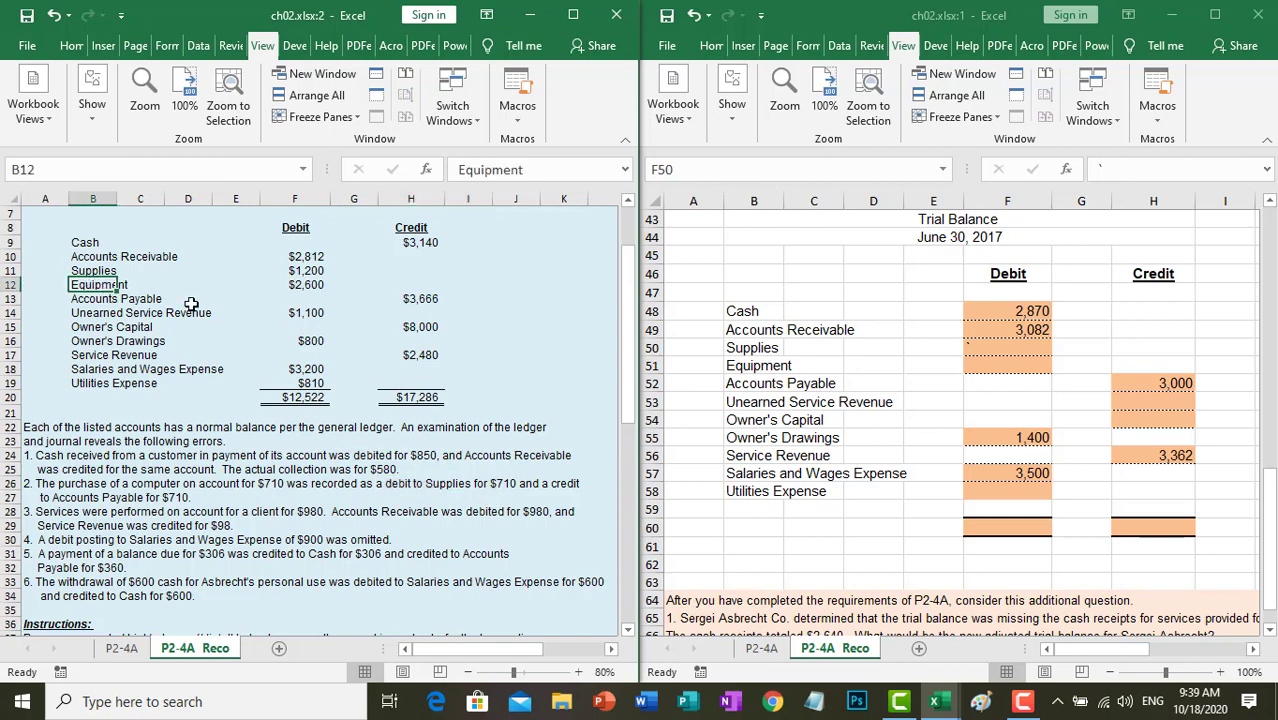
{"action": "left_click", "coordinate": [170, 498]}
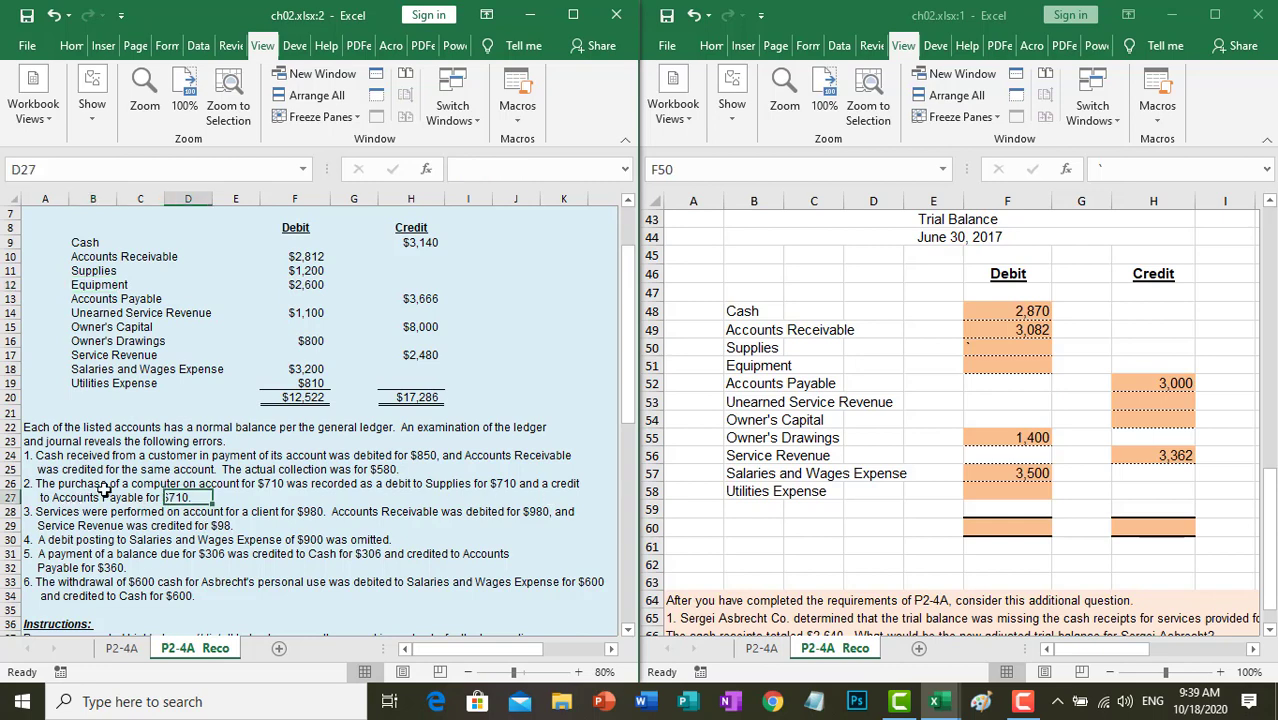
{"action": "left_click", "coordinate": [235, 484]}
{"action": "left_click_drag", "start_coordinate": [235, 484], "coordinate": [125, 484]}
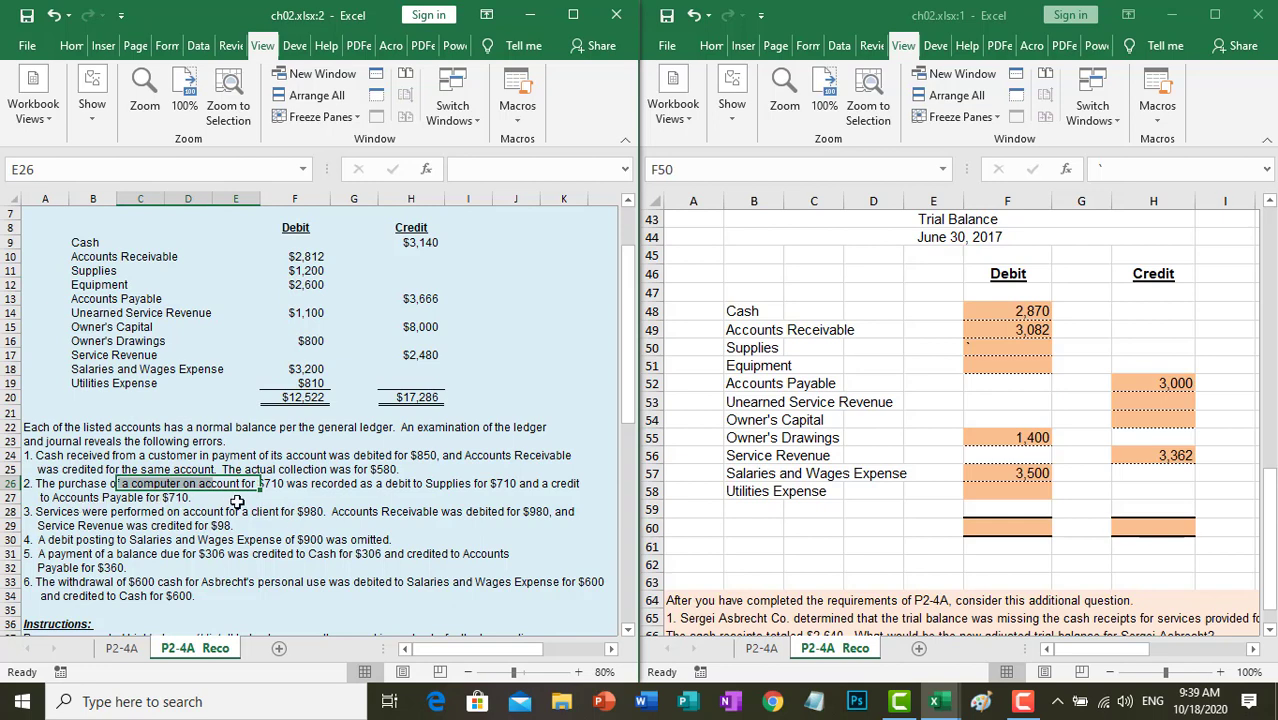
{"action": "left_click", "coordinate": [301, 511]}
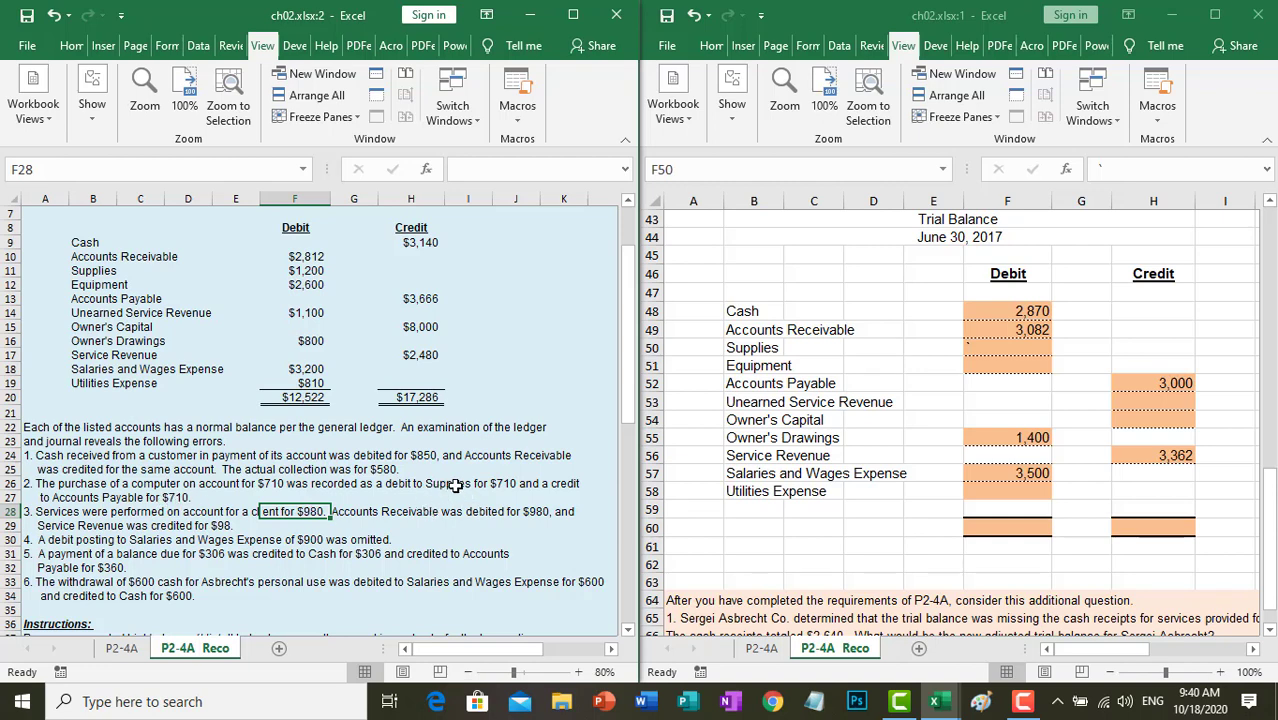
Link the Supplies debit in F50 to the original Supplies balance in F11 and subtract the misposted 710
{"action": "left_click", "coordinate": [1014, 348]}
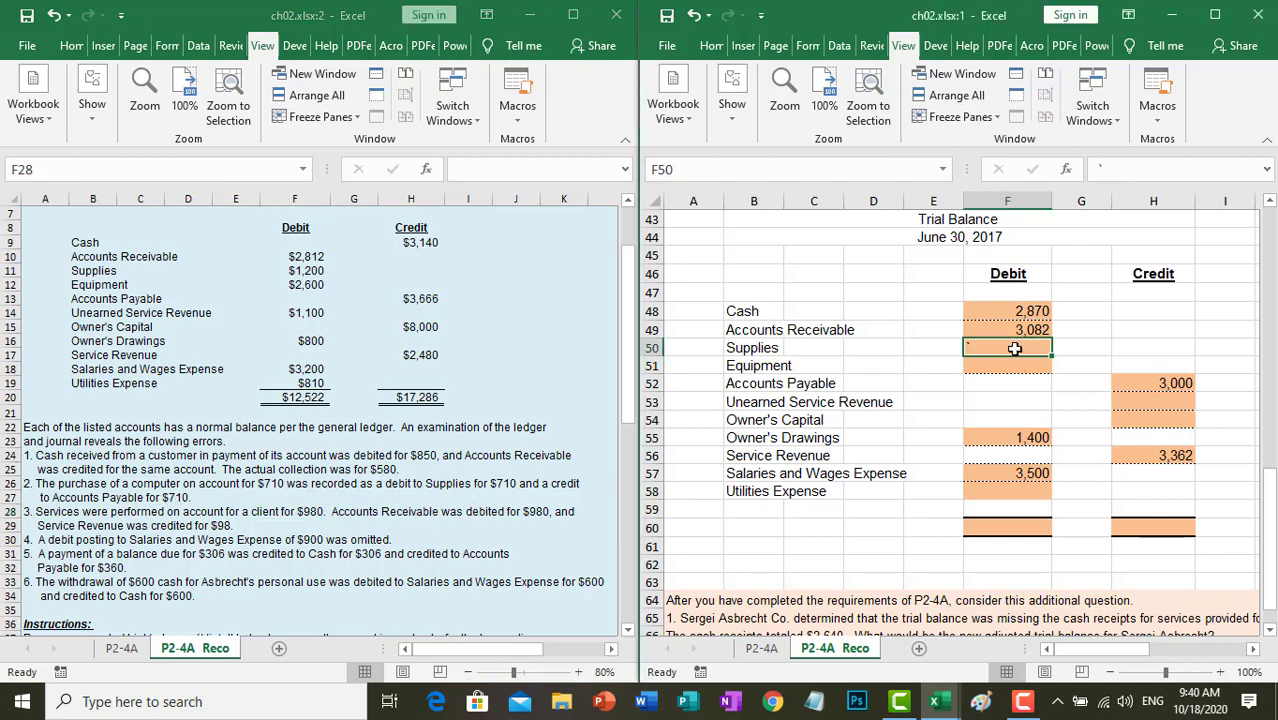
{"action": "type", "text": "="}
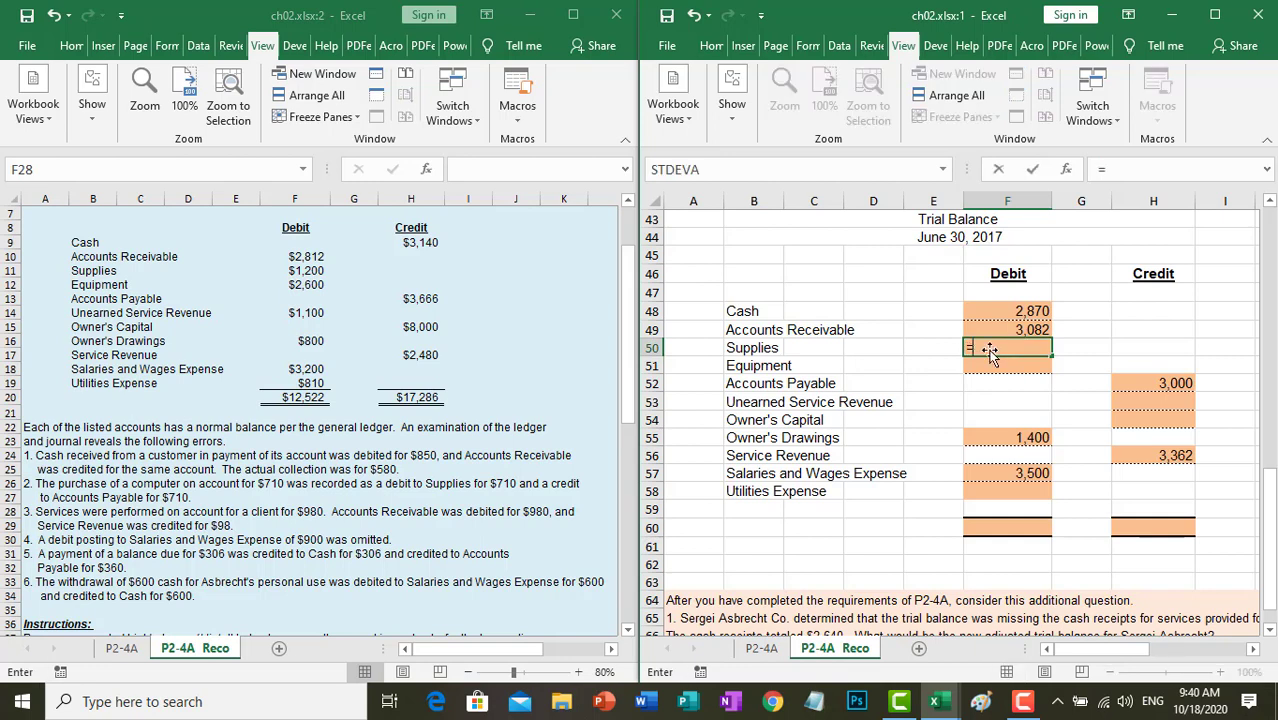
{"action": "left_click", "coordinate": [300, 271]}
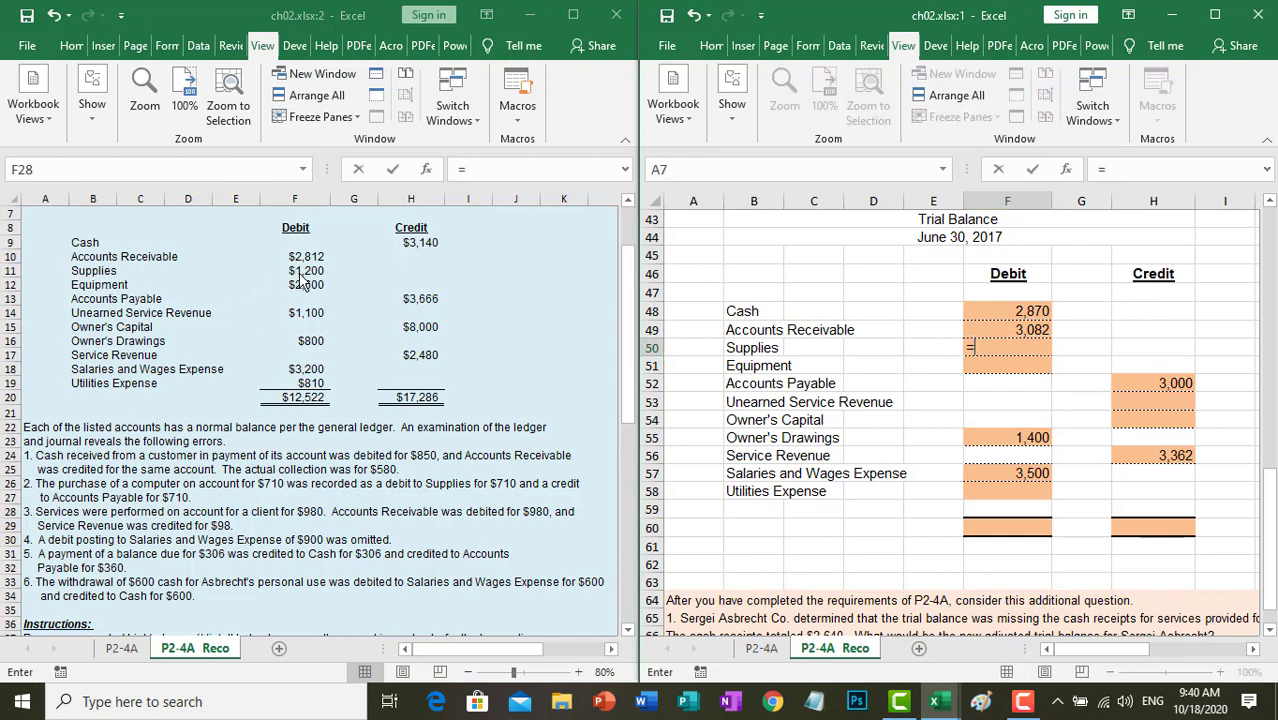
{"action": "key", "text": "Return"}
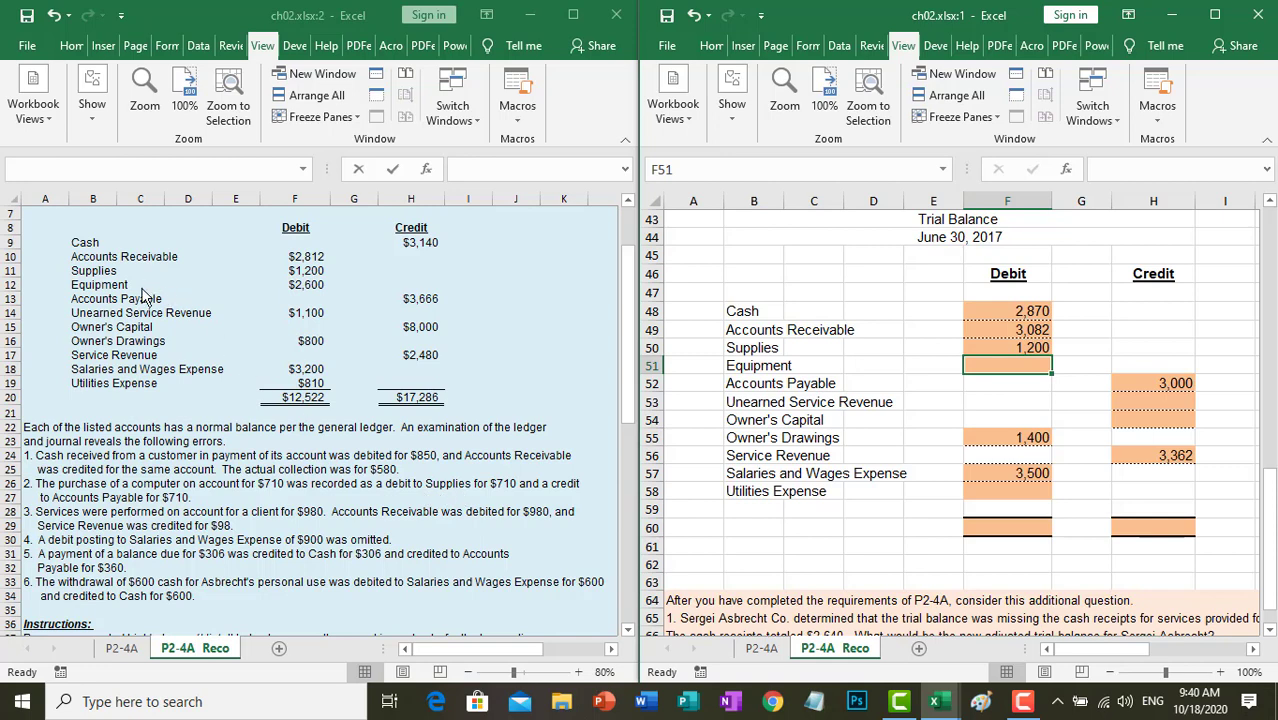
{"action": "left_click", "coordinate": [1010, 346]}
{"action": "left_click", "coordinate": [1174, 170]}
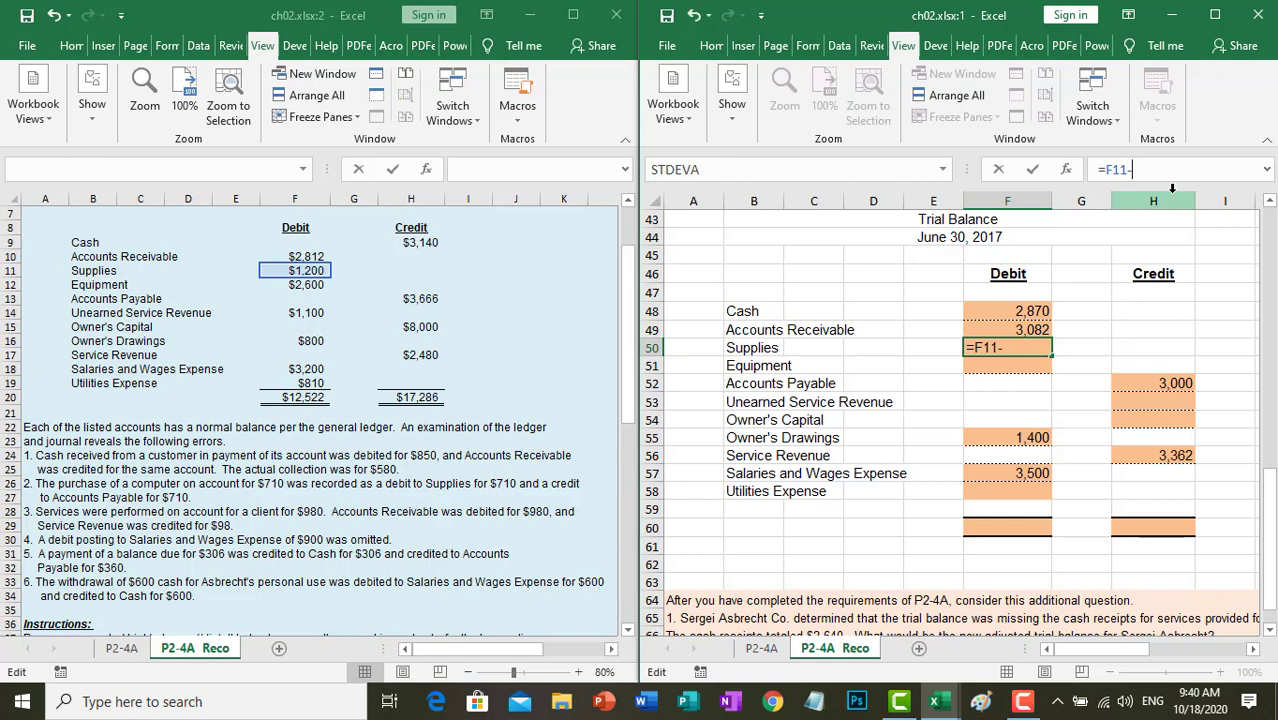
{"action": "key", "text": "Return"}
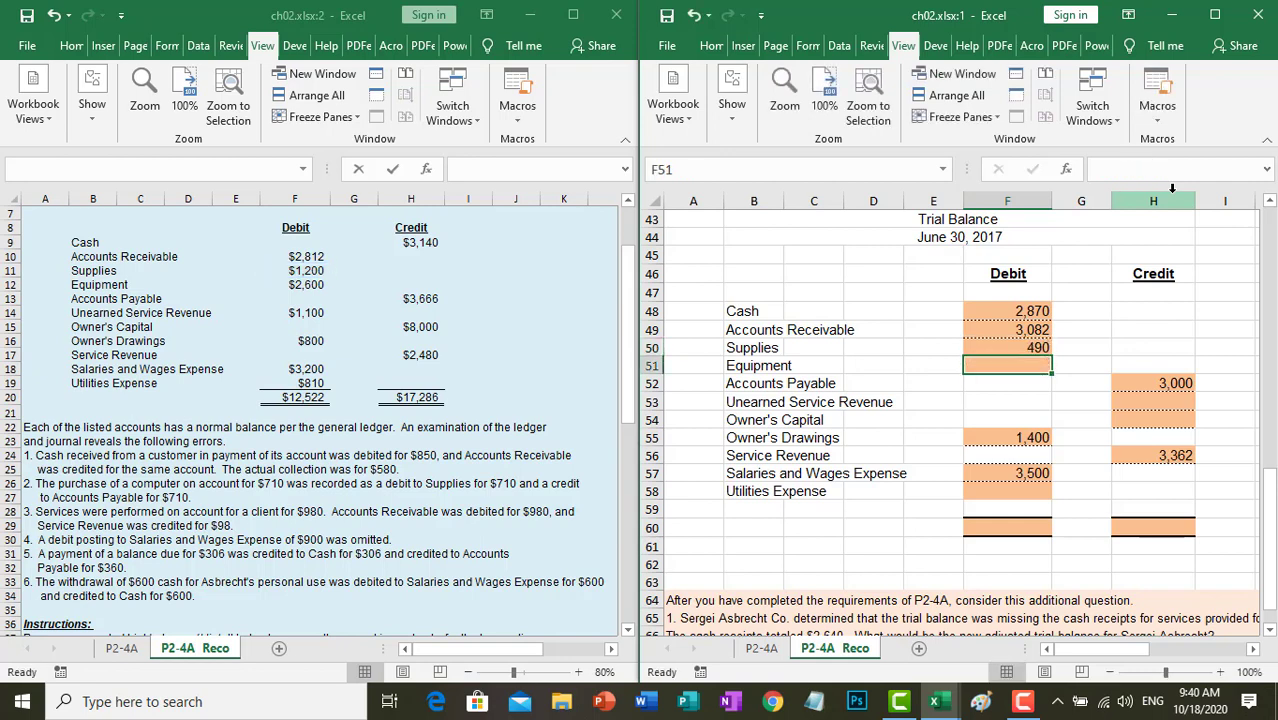
Enter =F12+710 as the Equipment debit in F51 to add the computer purchase to the original balance
{"action": "type", "text": "="}
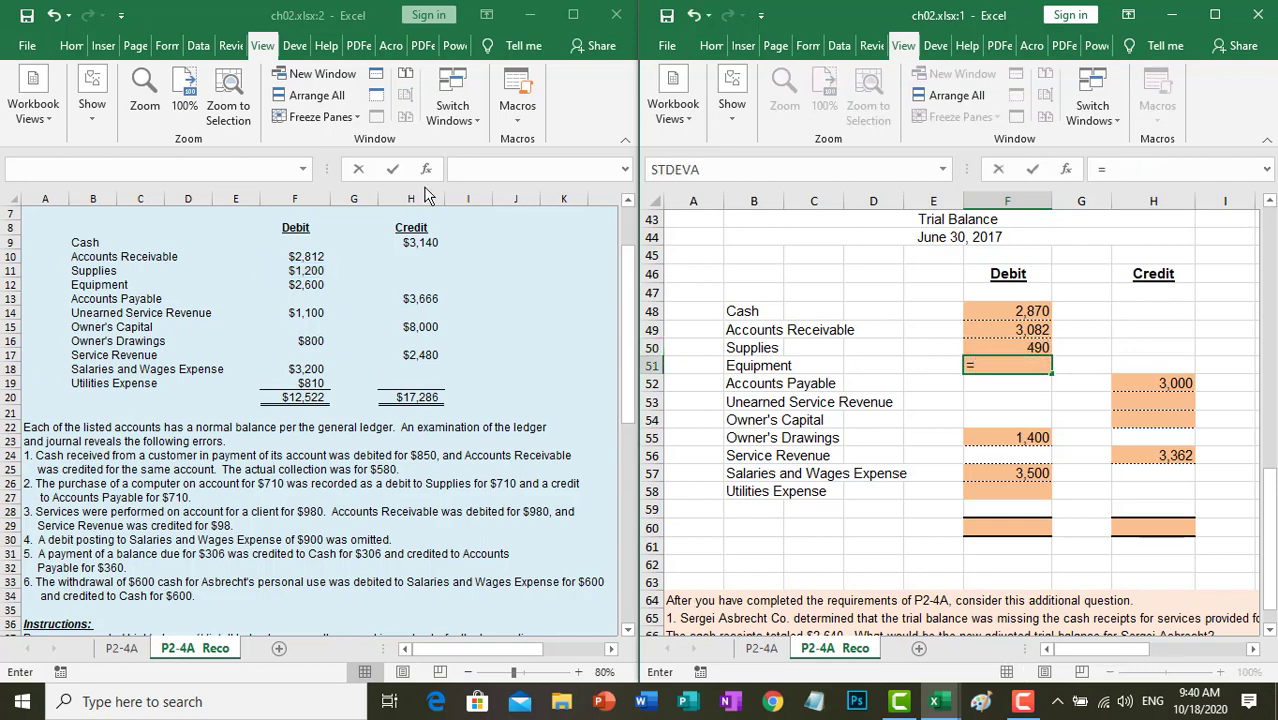
{"action": "left_click", "coordinate": [305, 288]}
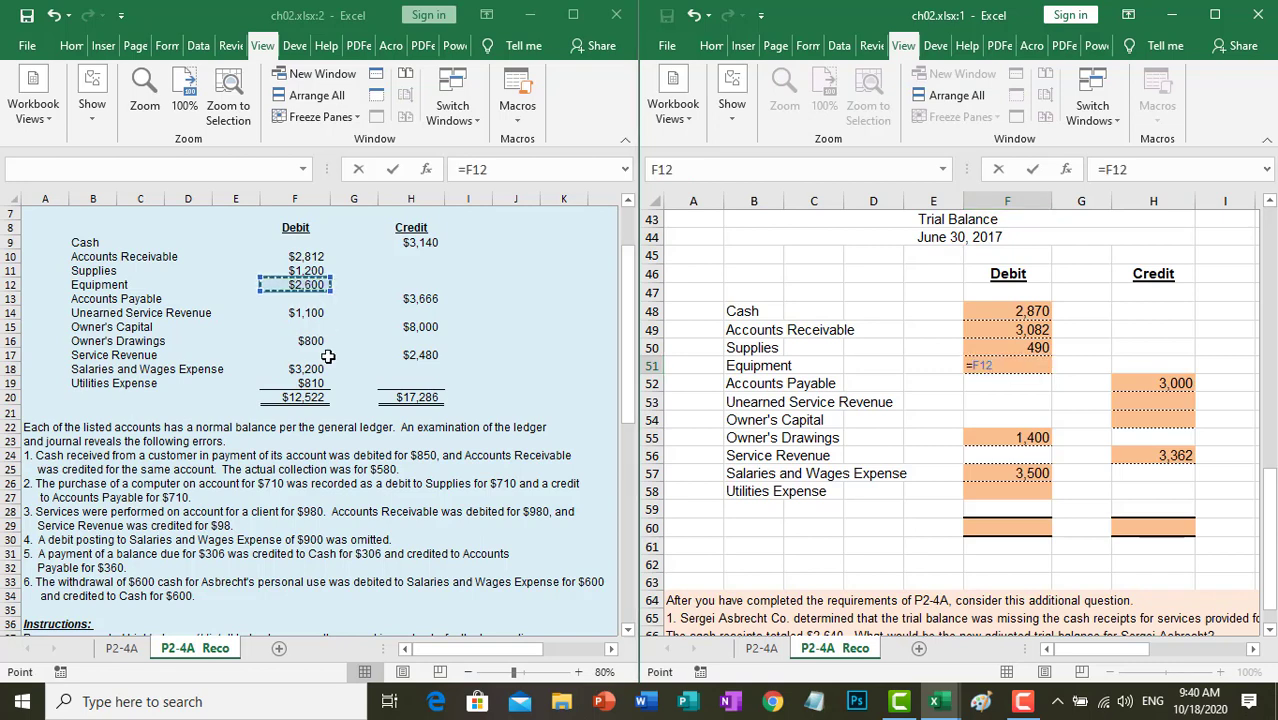
{"action": "type", "text": "+710"}
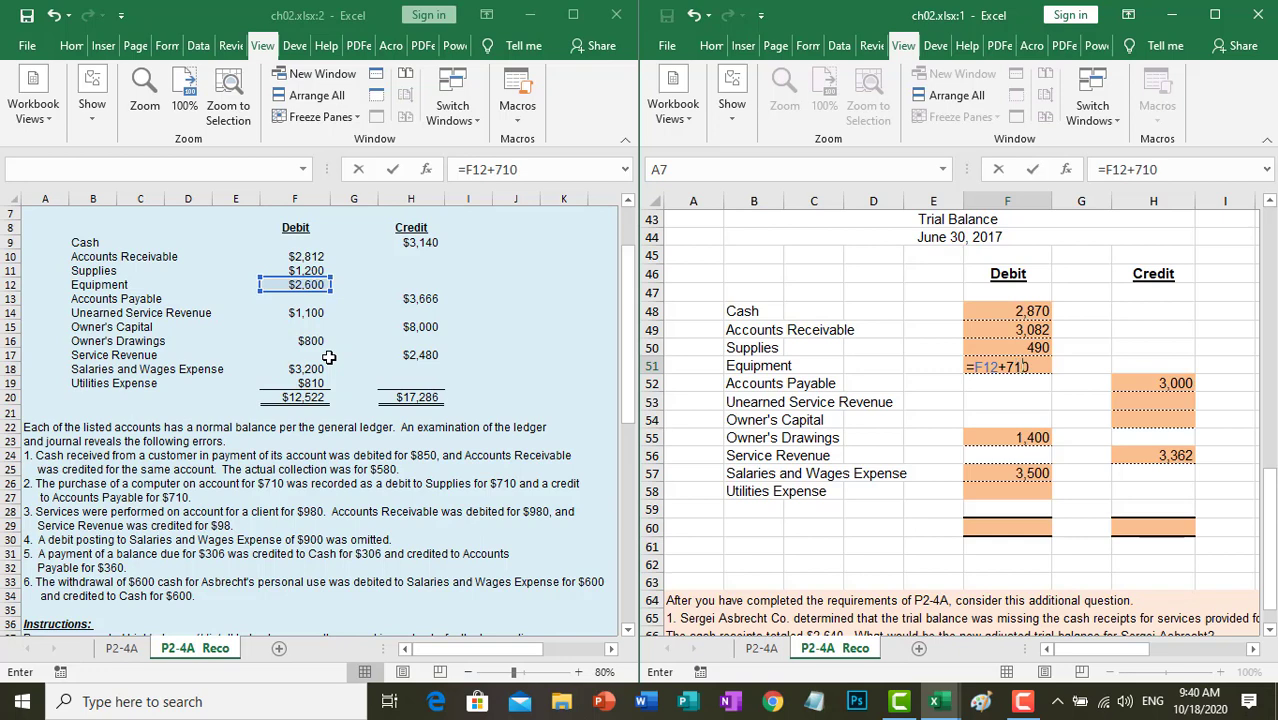
{"action": "key", "text": "Return"}
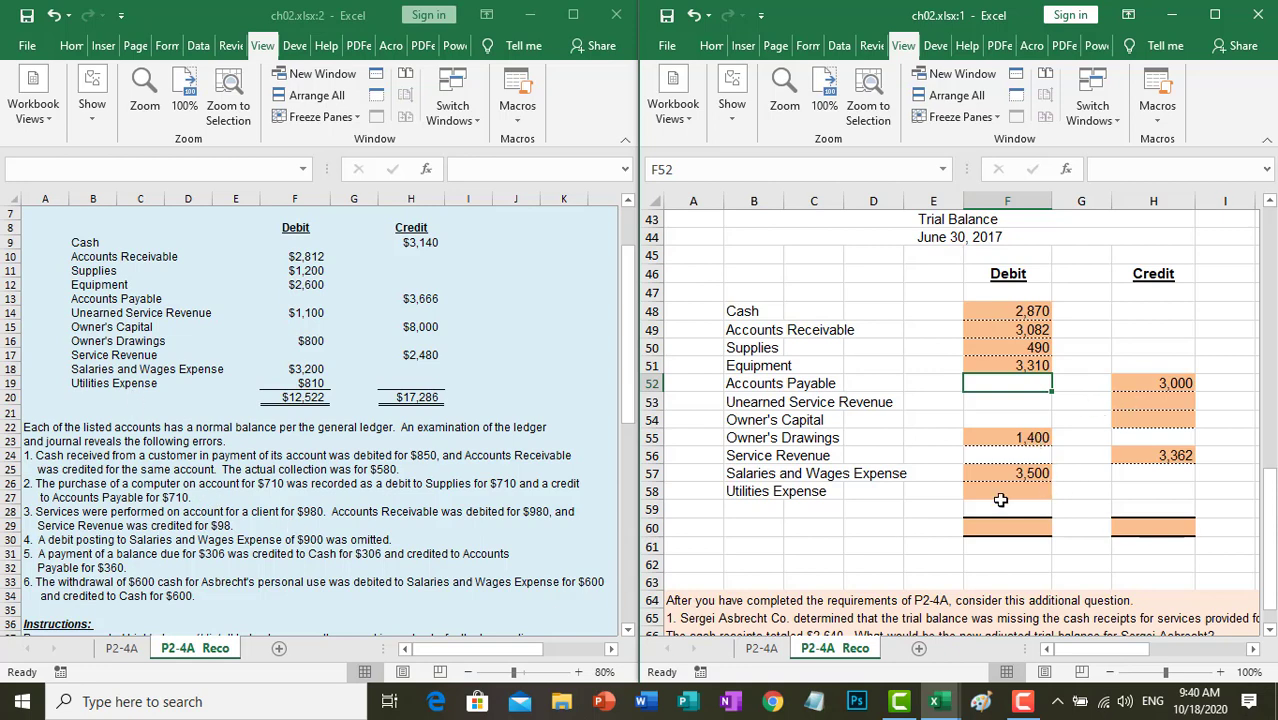
Link the Unearned Service Revenue credit in H53 to F14 and the Owner's Capital credit in H54 to H15
{"action": "left_click", "coordinate": [1153, 402]}
{"action": "type", "text": "="}
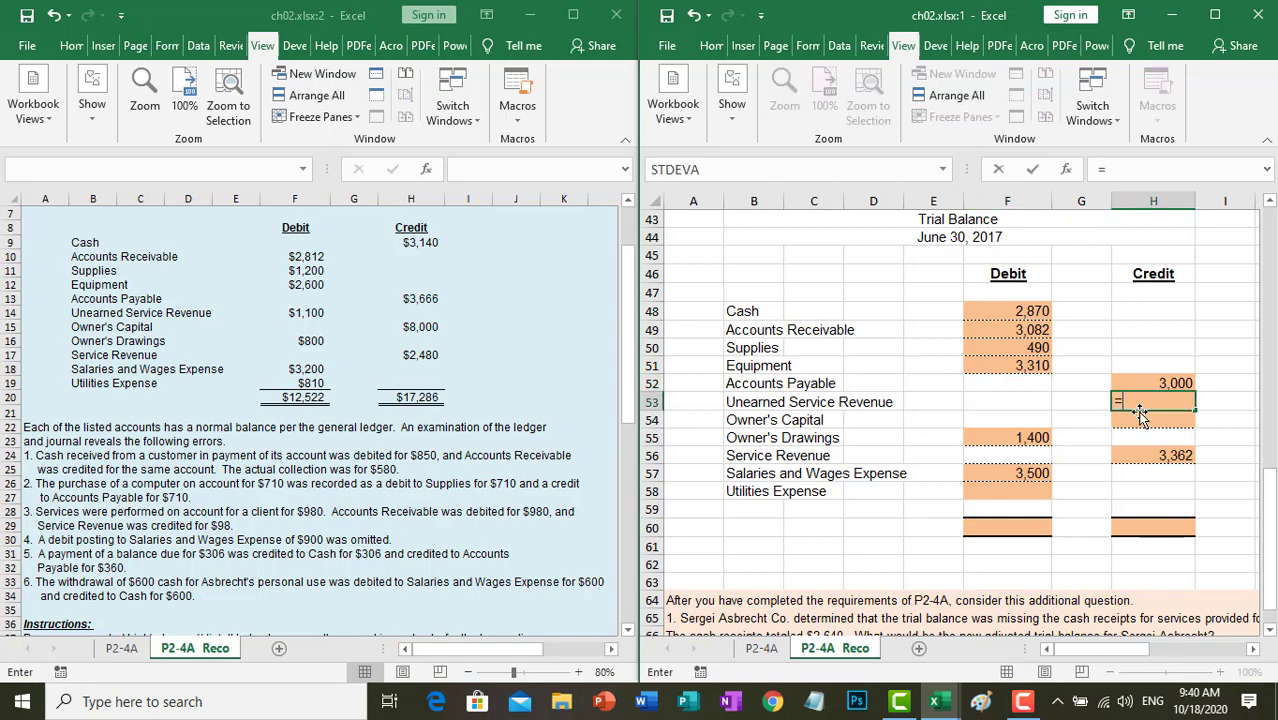
{"action": "left_click", "coordinate": [300, 313]}
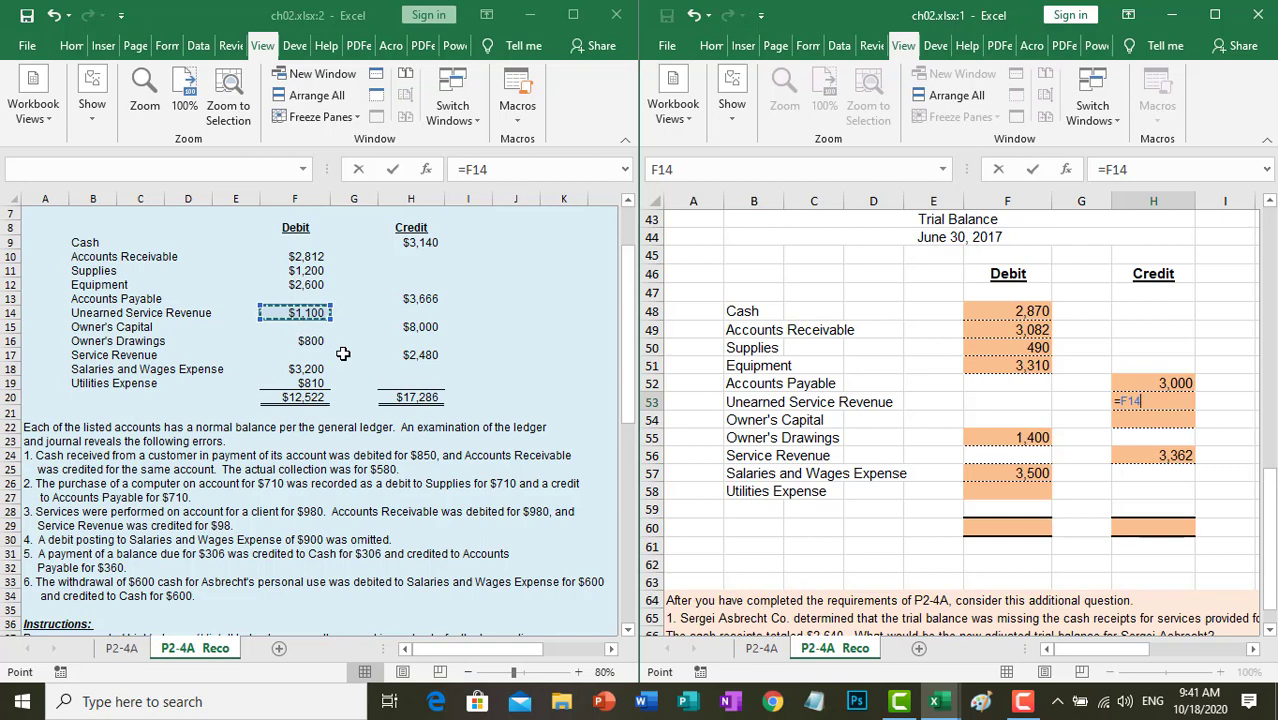
{"action": "key", "text": "Return"}
{"action": "type", "text": "="}
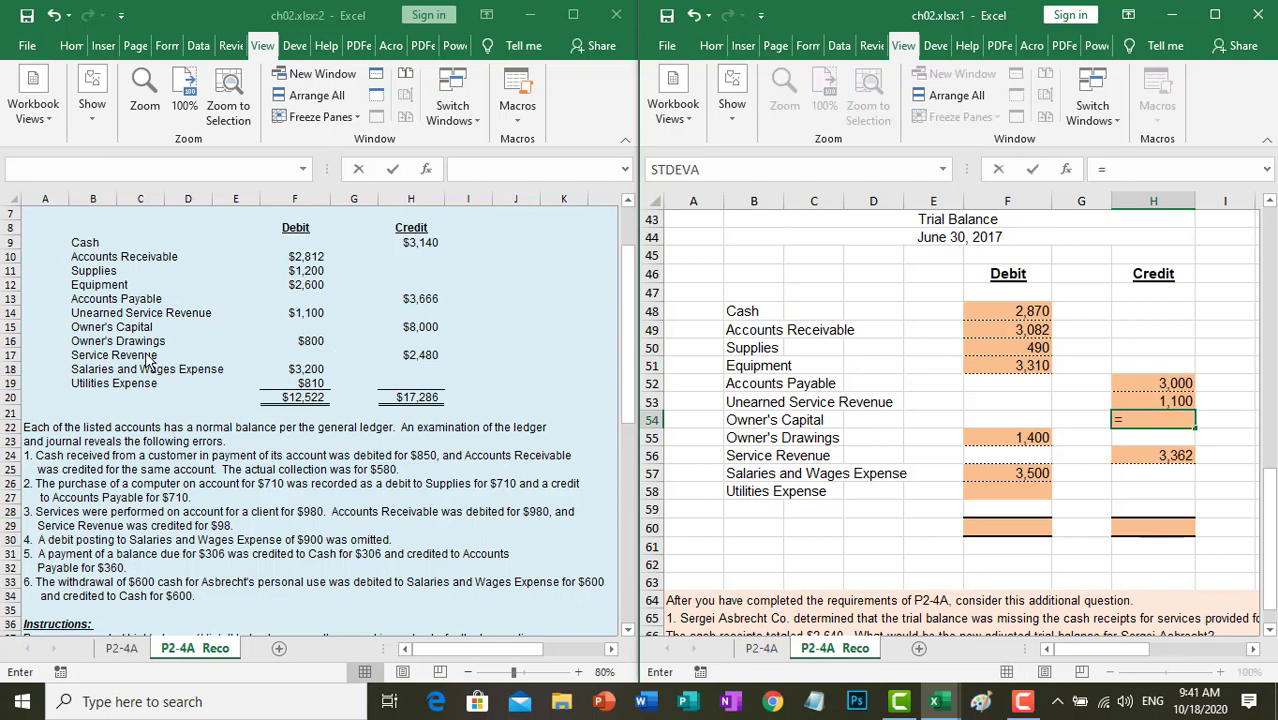
{"action": "left_click", "coordinate": [420, 327]}
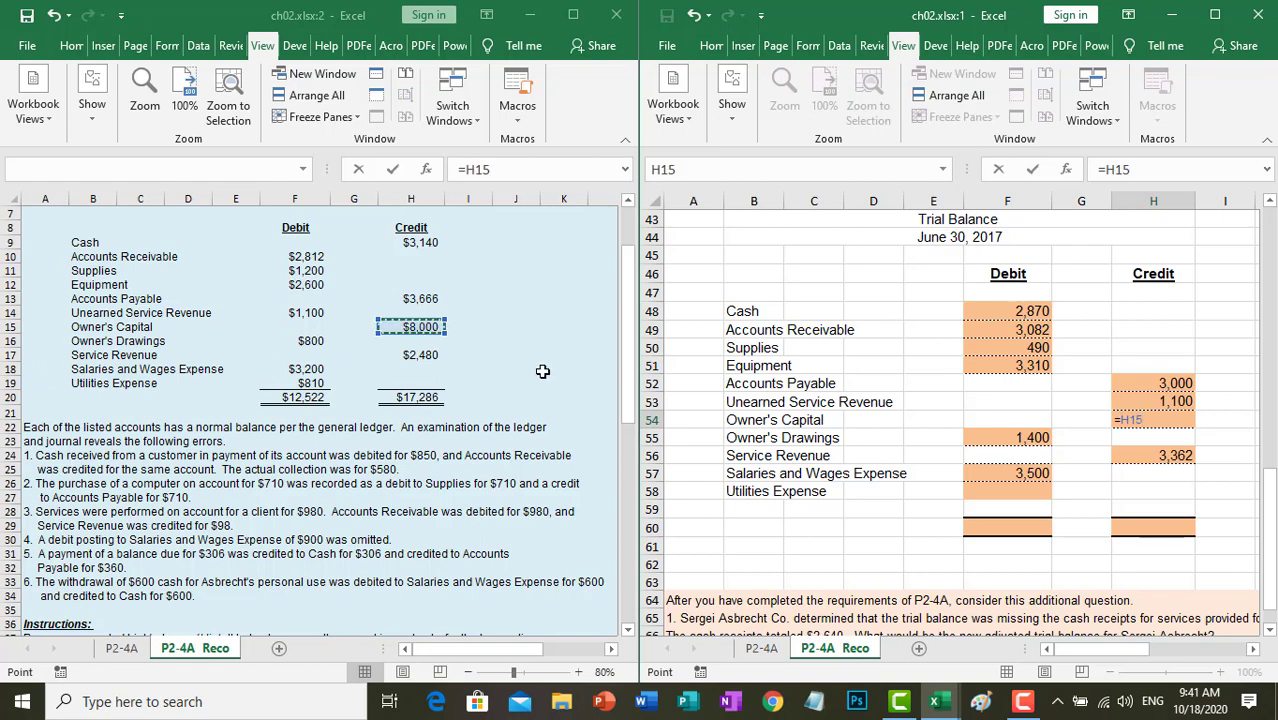
{"action": "key", "text": "Return"}
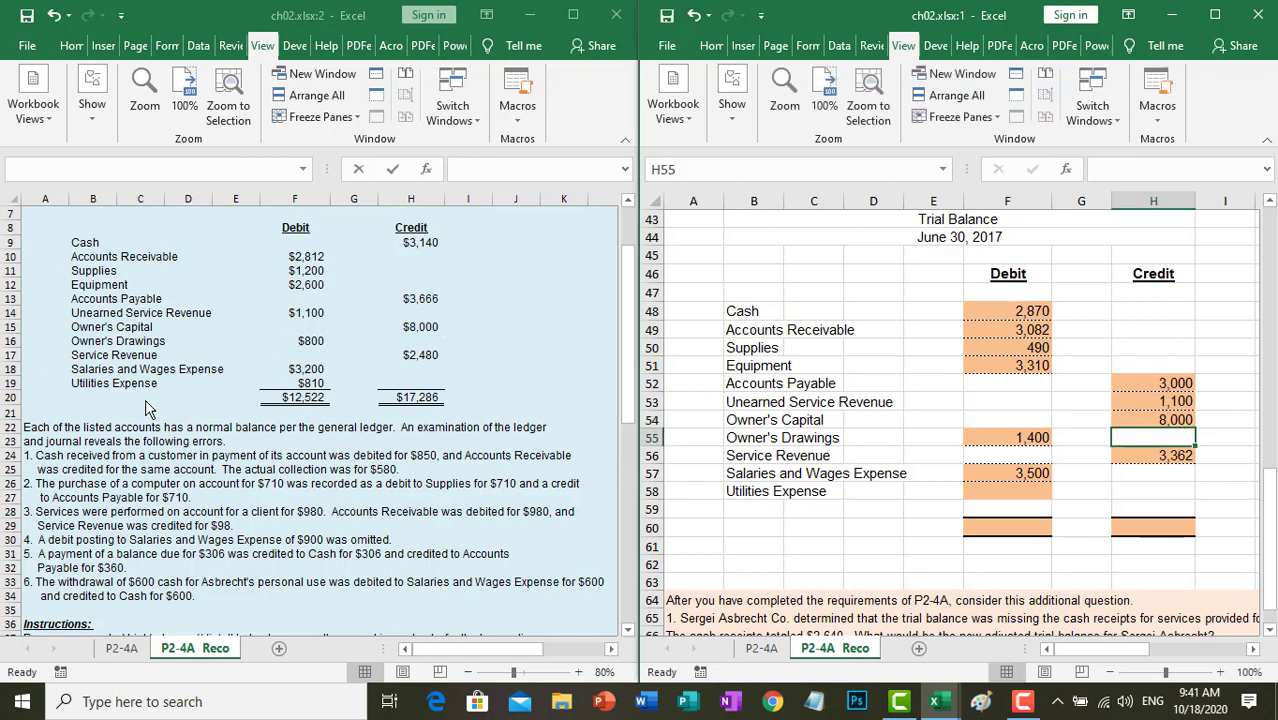
Link the Utilities Expense debit in F58 to the original Utilities Expense balance in F19
{"action": "left_click", "coordinate": [1028, 491]}
{"action": "type", "text": "="}
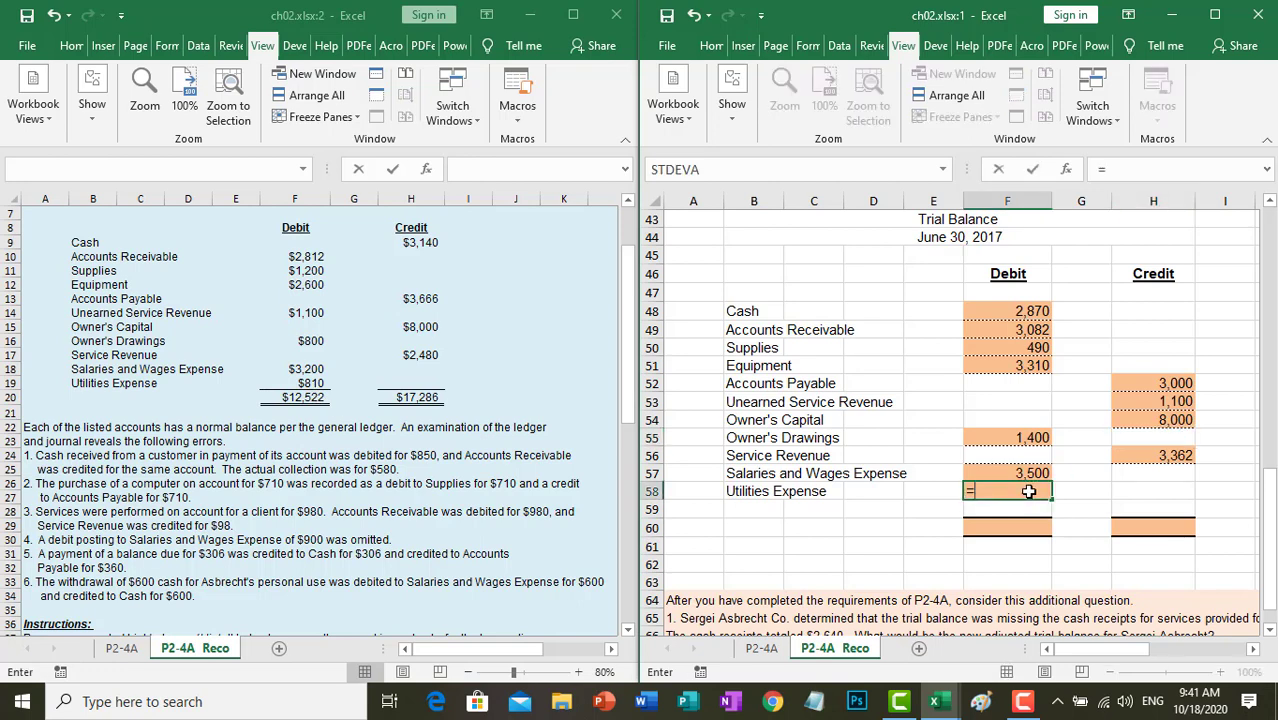
{"action": "left_click", "coordinate": [298, 383]}
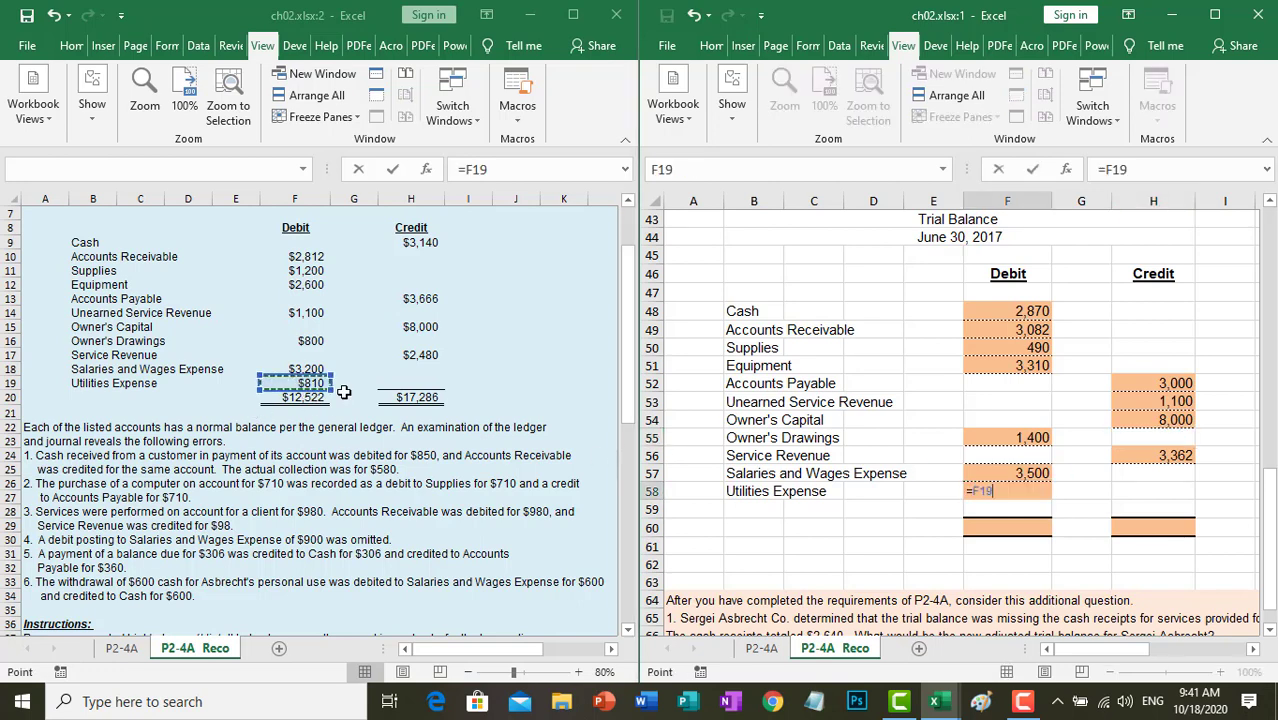
{"action": "key", "text": "Return"}
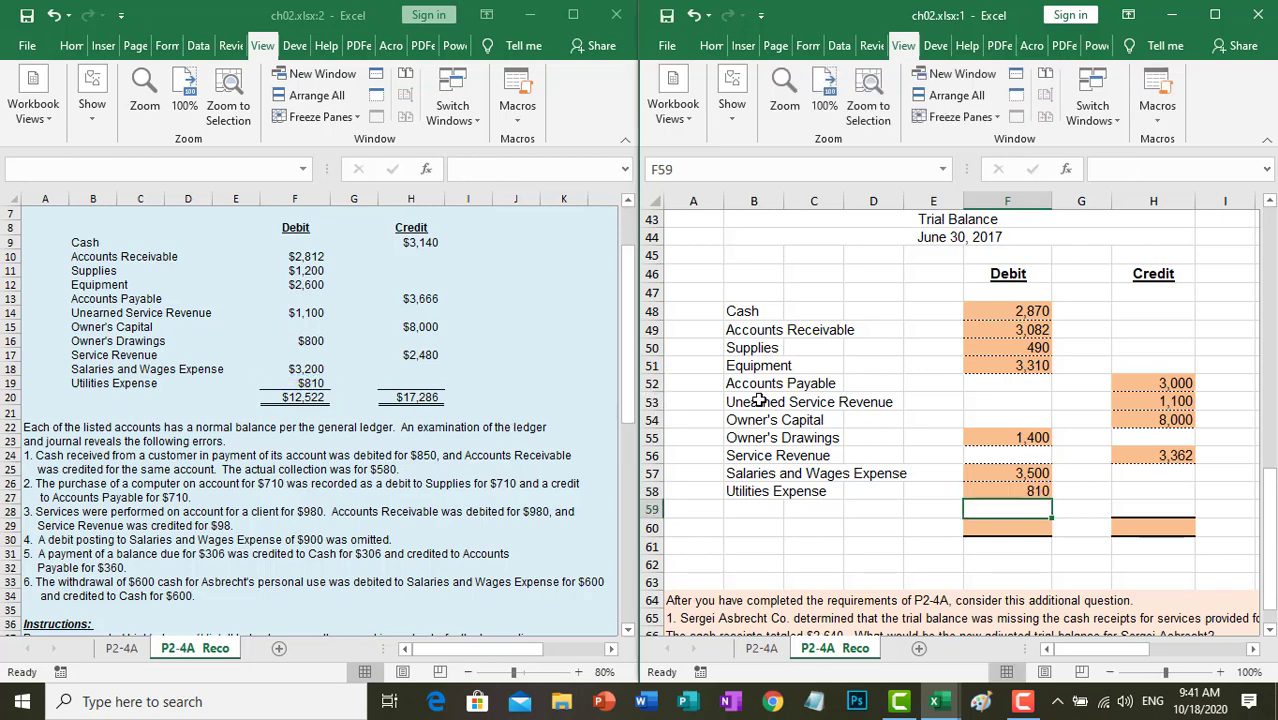
Total the Debit column in F60 with an AutoSum over F48:F59
{"action": "left_click", "coordinate": [757, 400]}
{"action": "scroll", "coordinate": [757, 400], "scroll_direction": "down", "scroll_amount": 1}
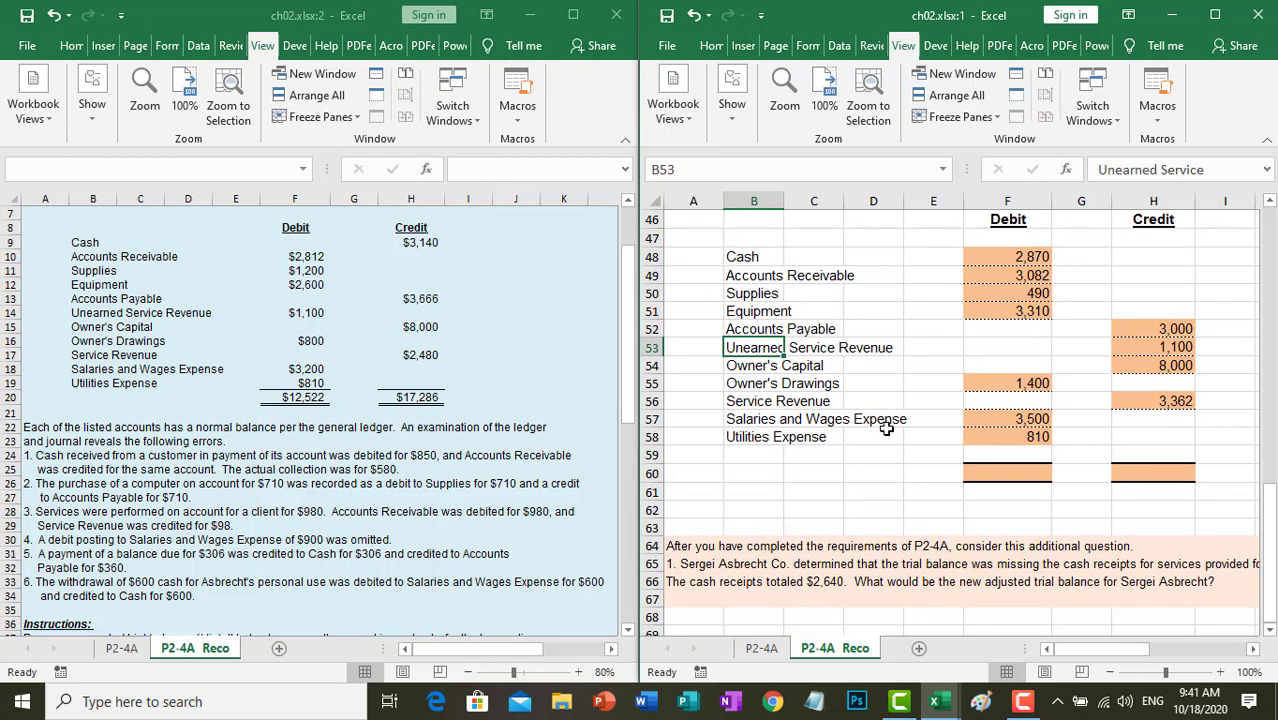
{"action": "left_click", "coordinate": [996, 476]}
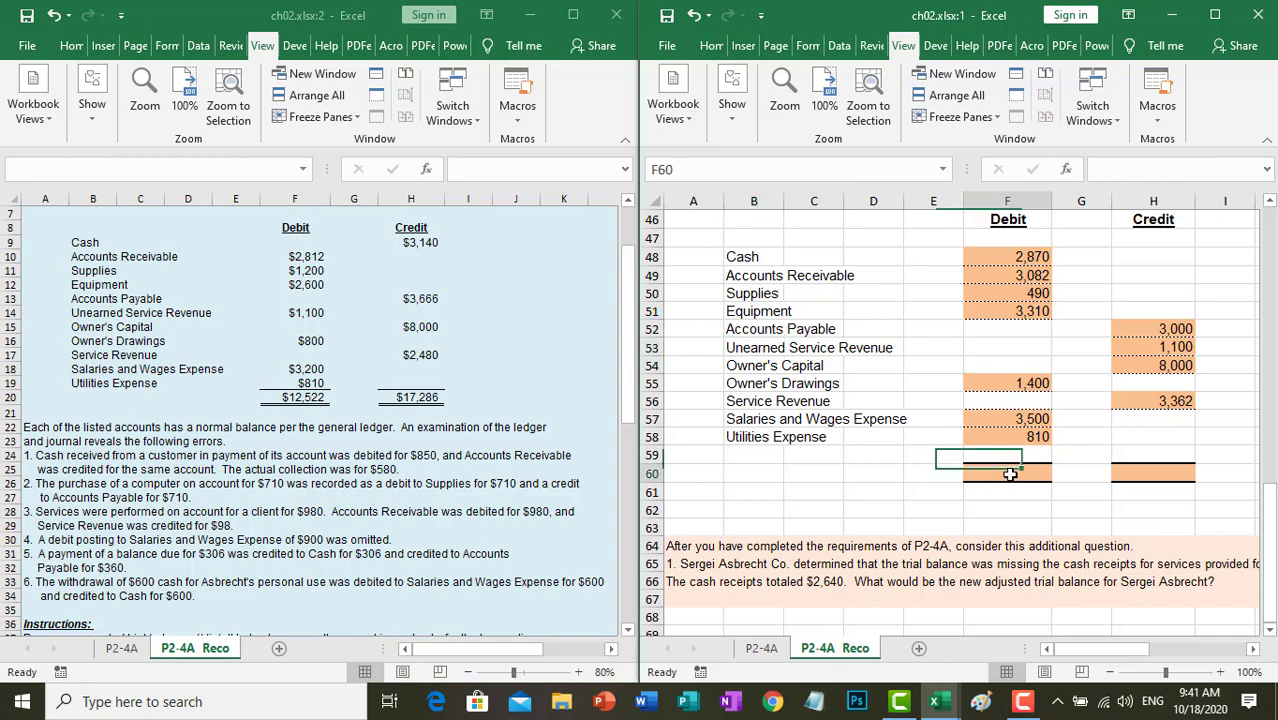
{"action": "left_click", "coordinate": [711, 45]}
{"action": "left_click", "coordinate": [1142, 93]}
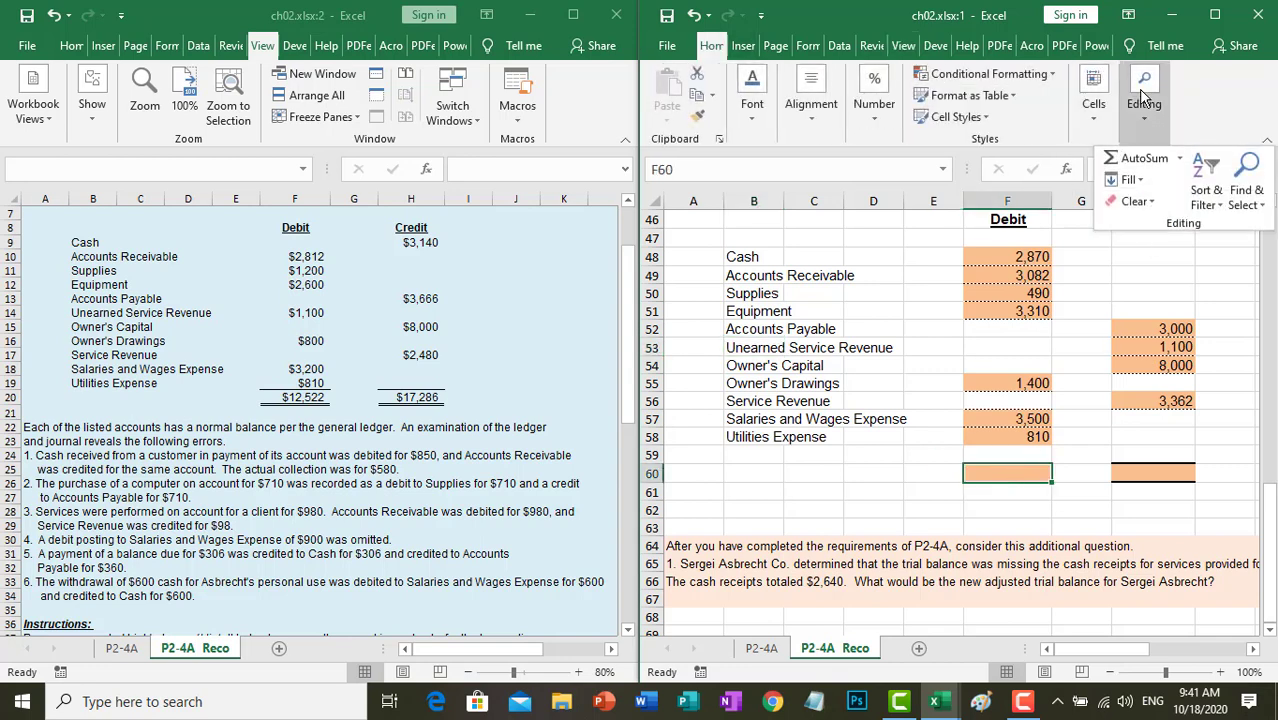
{"action": "left_click", "coordinate": [1130, 160]}
{"action": "left_click_drag", "start_coordinate": [1012, 450], "coordinate": [1010, 258]}
{"action": "key", "text": "Return"}
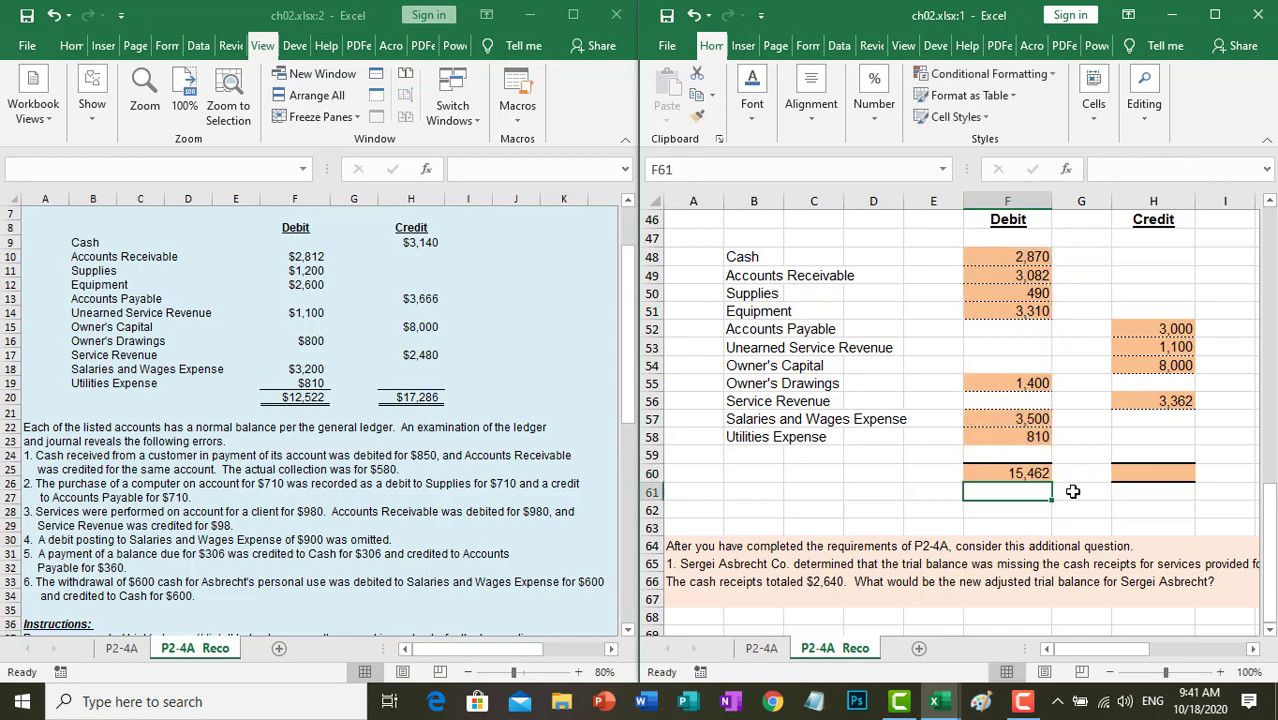
Total the Credit column in H60 with an AutoSum extended to H48:H59
{"action": "left_click", "coordinate": [1166, 472]}
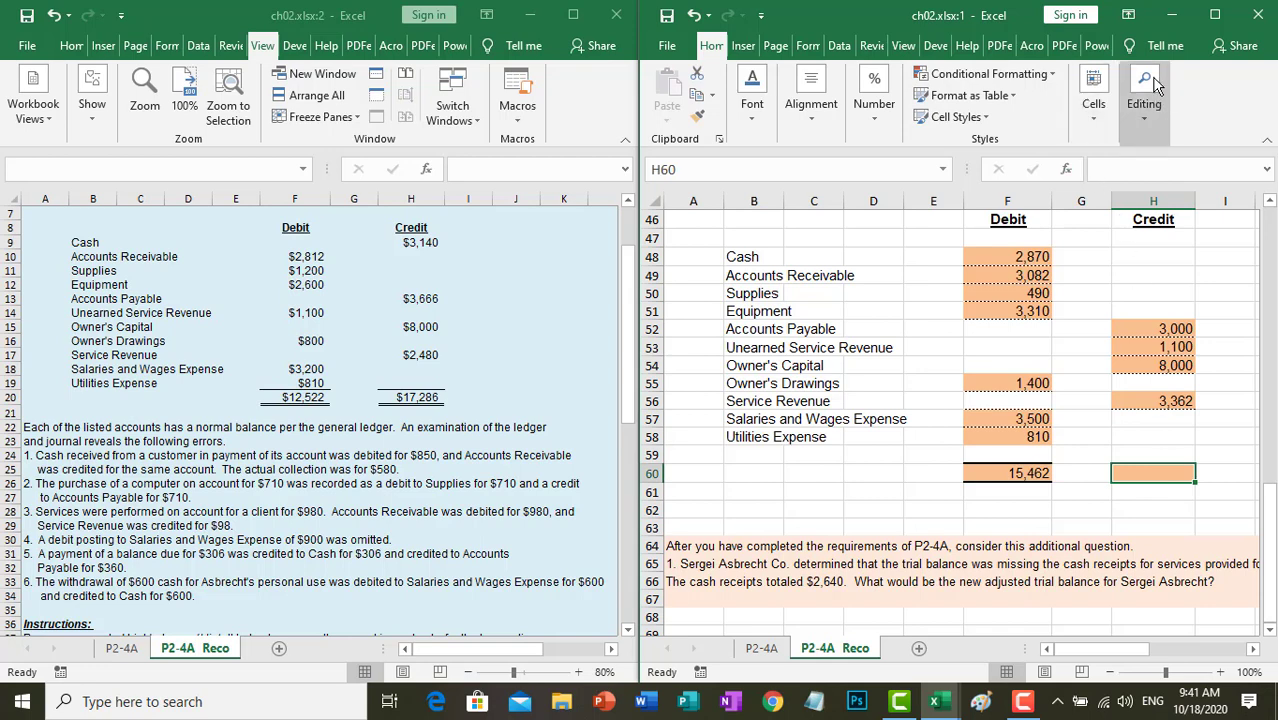
{"action": "left_click", "coordinate": [1154, 84]}
{"action": "left_click", "coordinate": [1140, 160]}
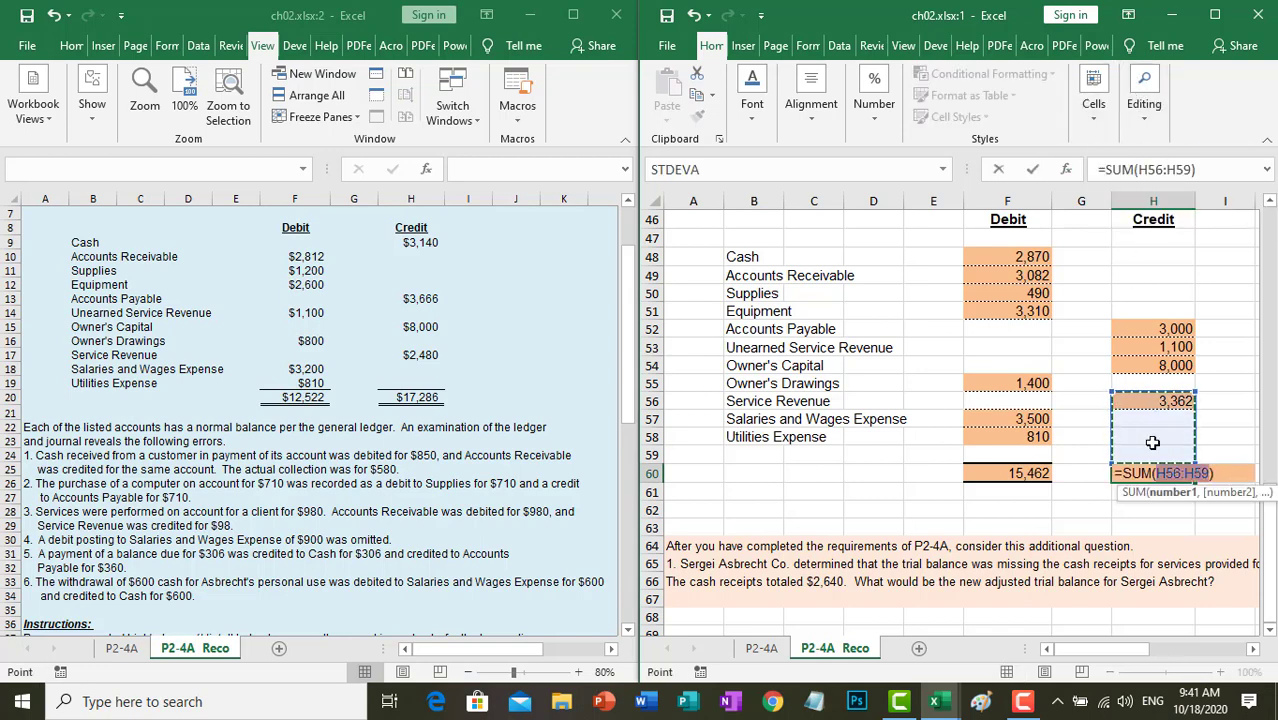
{"action": "left_click_drag", "start_coordinate": [1152, 442], "coordinate": [1158, 257]}
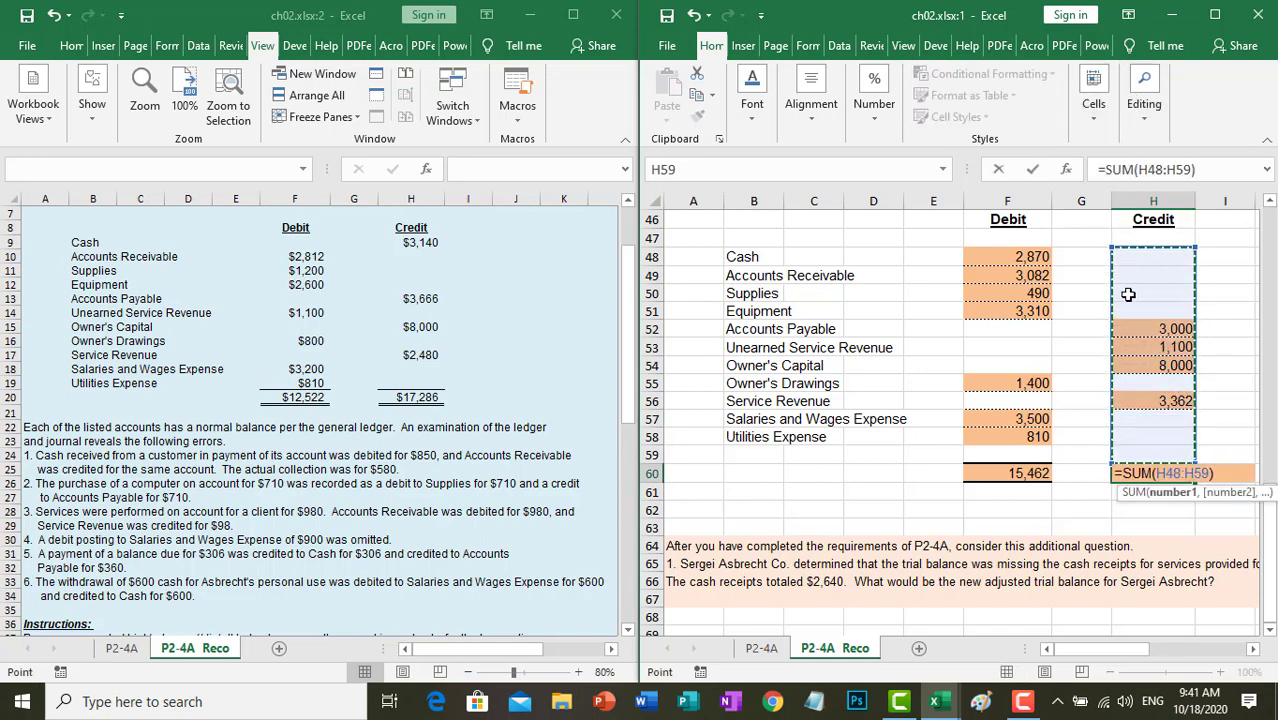
{"action": "key", "text": "Return"}
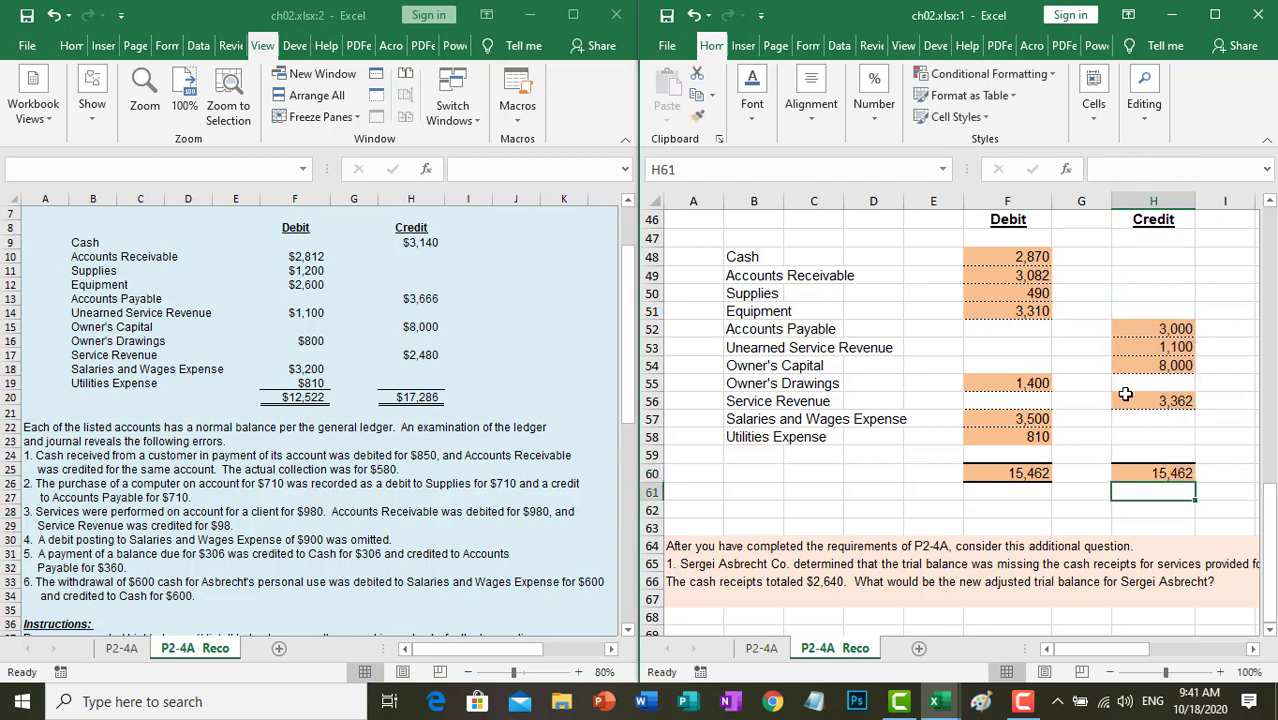
Fill the Credit total in H60 and the Debit total in F60 with standard yellow
{"action": "left_click", "coordinate": [1146, 470]}
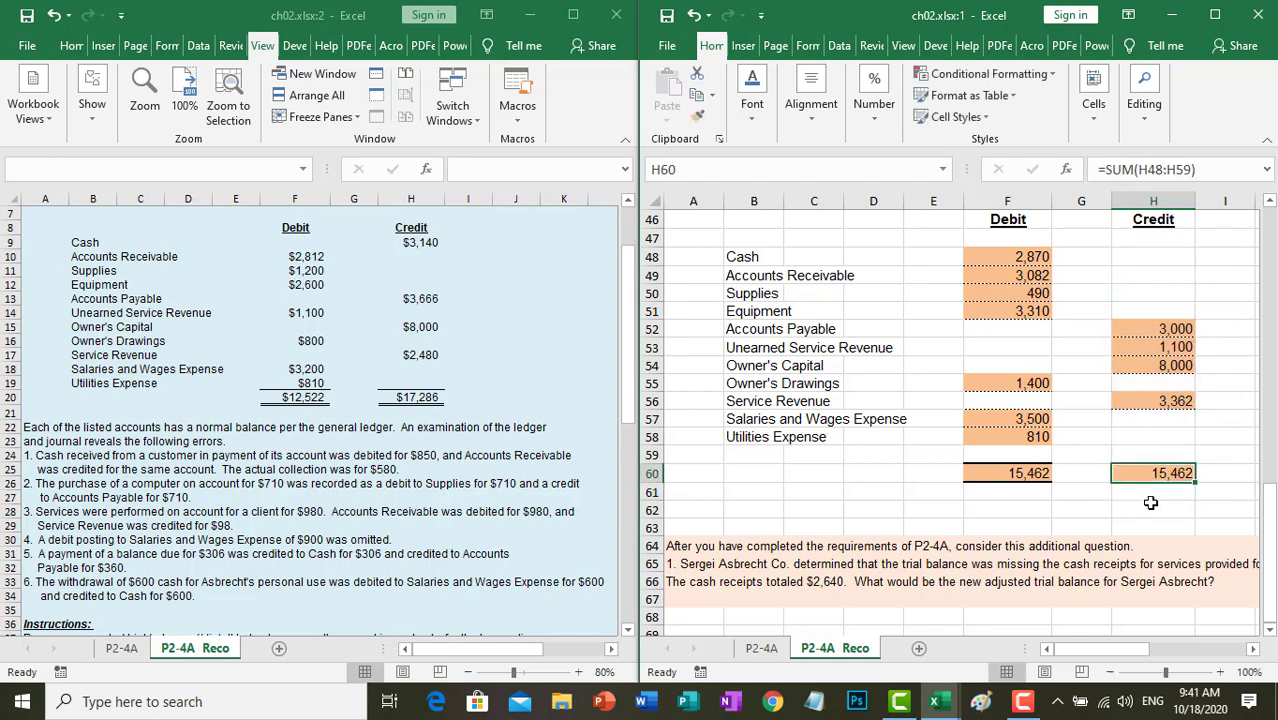
{"action": "left_click", "coordinate": [751, 118]}
{"action": "left_click", "coordinate": [880, 194]}
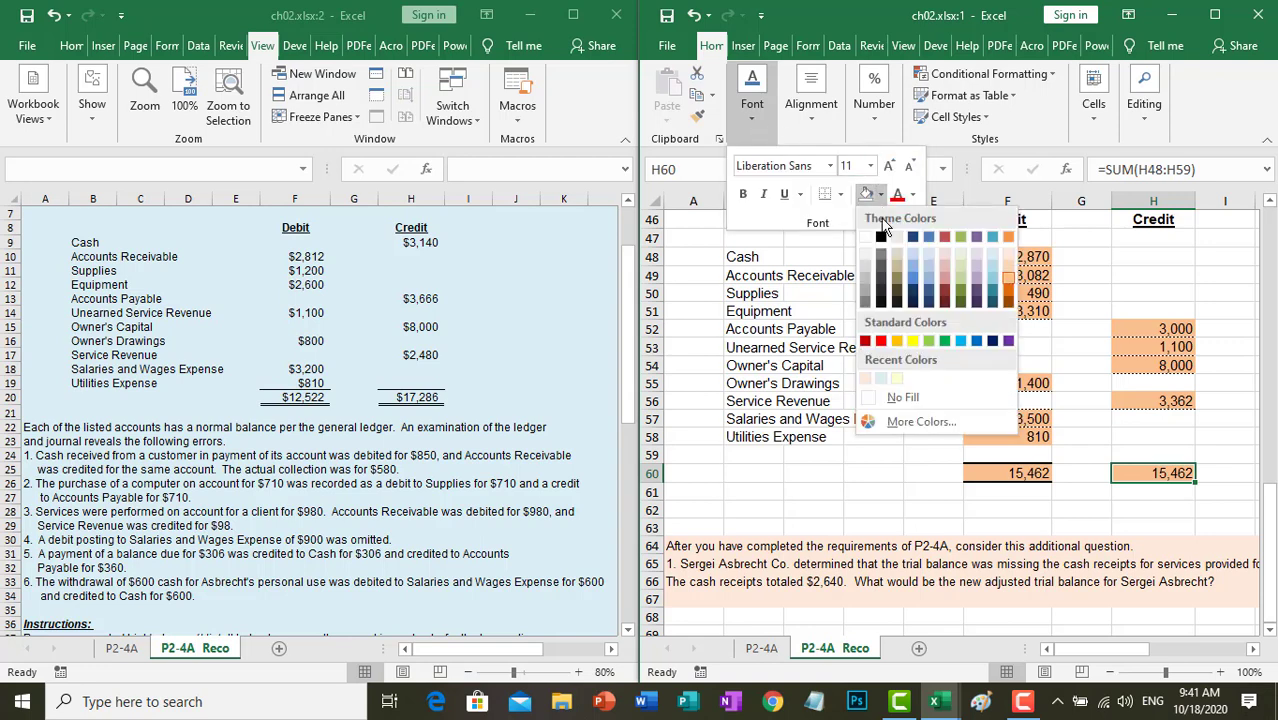
{"action": "left_click", "coordinate": [913, 341]}
{"action": "left_click", "coordinate": [1015, 468]}
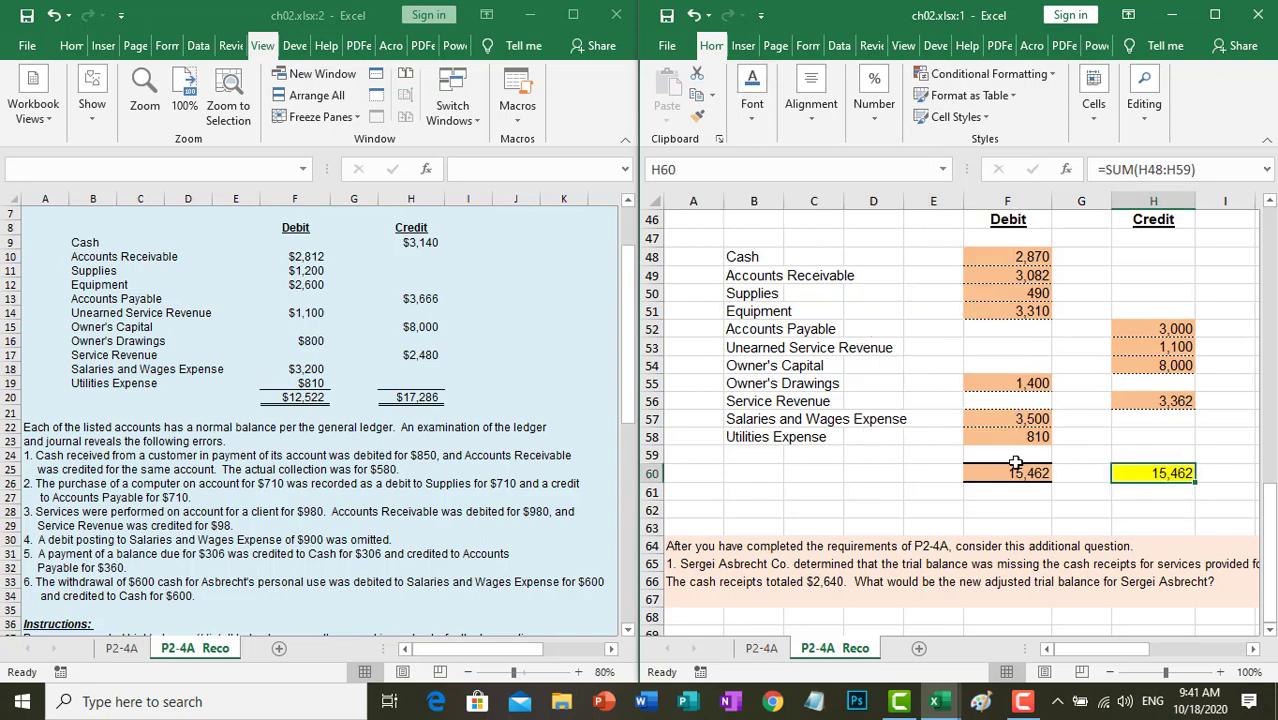
{"action": "left_click", "coordinate": [1015, 468]}
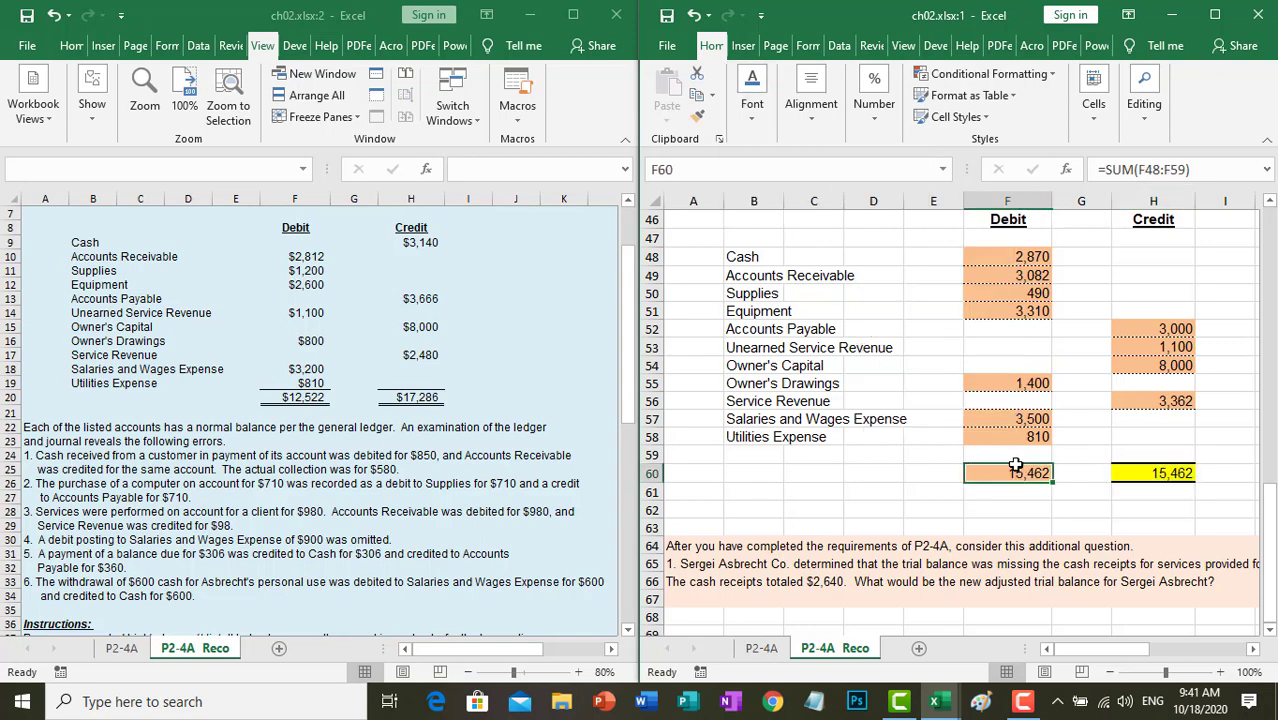
{"action": "left_click", "coordinate": [751, 114]}
{"action": "left_click", "coordinate": [866, 194]}
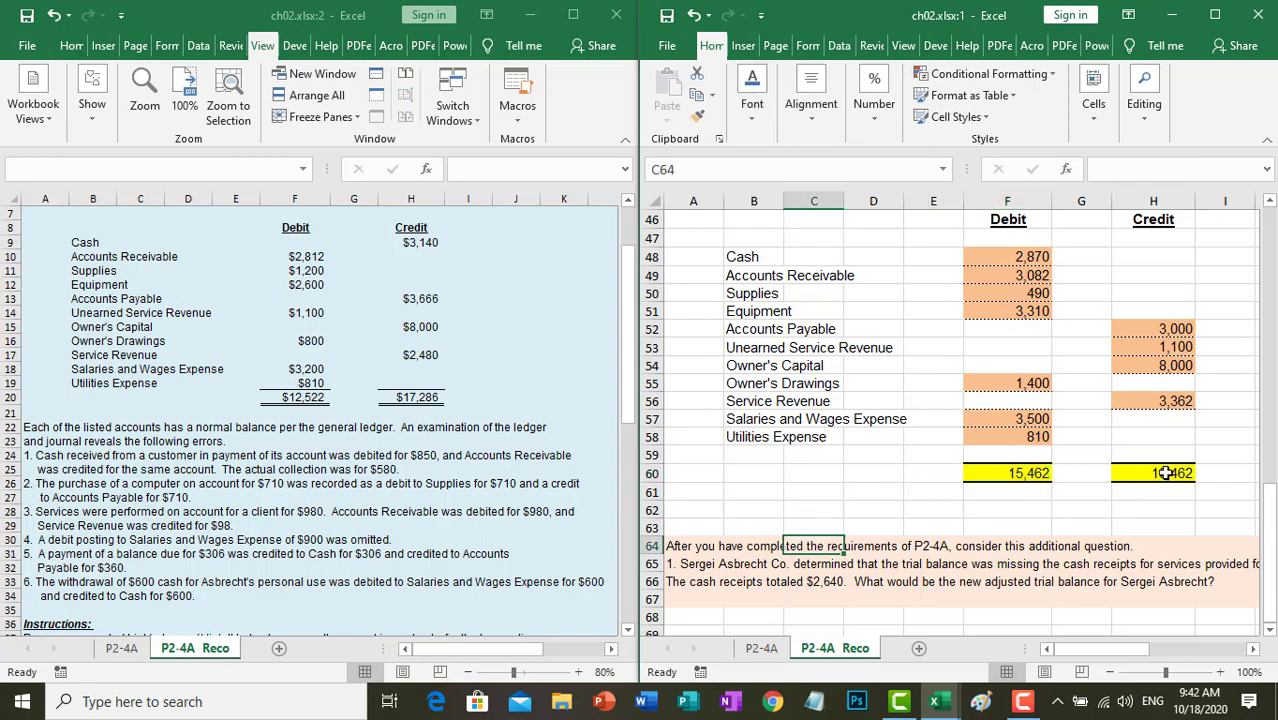
Make the trial balance totals in F60:H60 bold
{"action": "left_click_drag", "start_coordinate": [1164, 472], "coordinate": [1040, 473]}
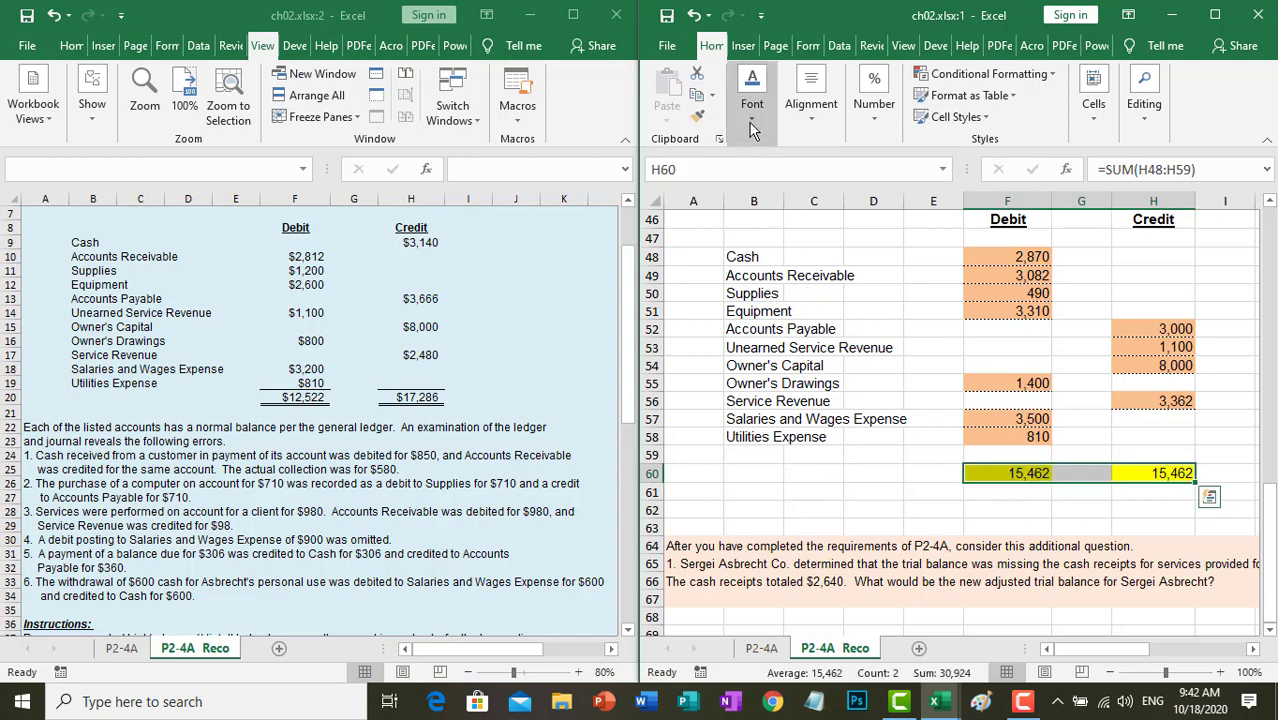
{"action": "left_click", "coordinate": [752, 115]}
{"action": "left_click", "coordinate": [743, 194]}
{"action": "left_click", "coordinate": [838, 471]}
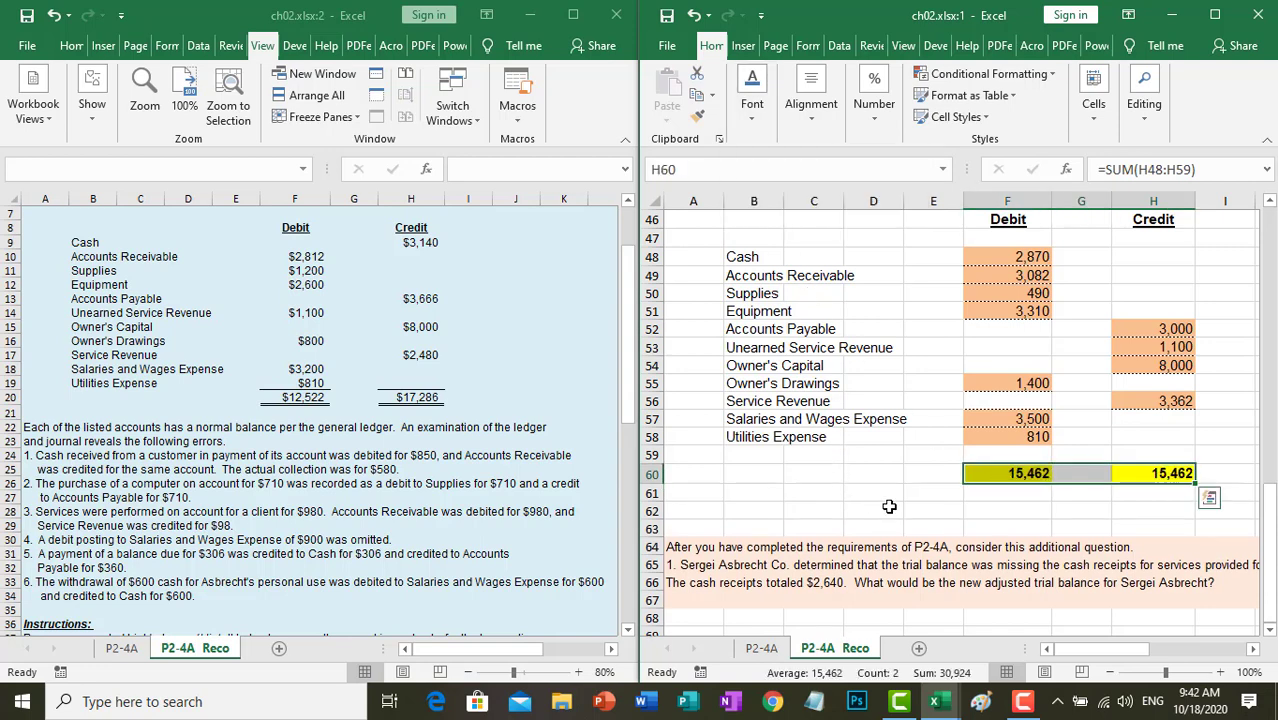
{"action": "left_click", "coordinate": [916, 528]}
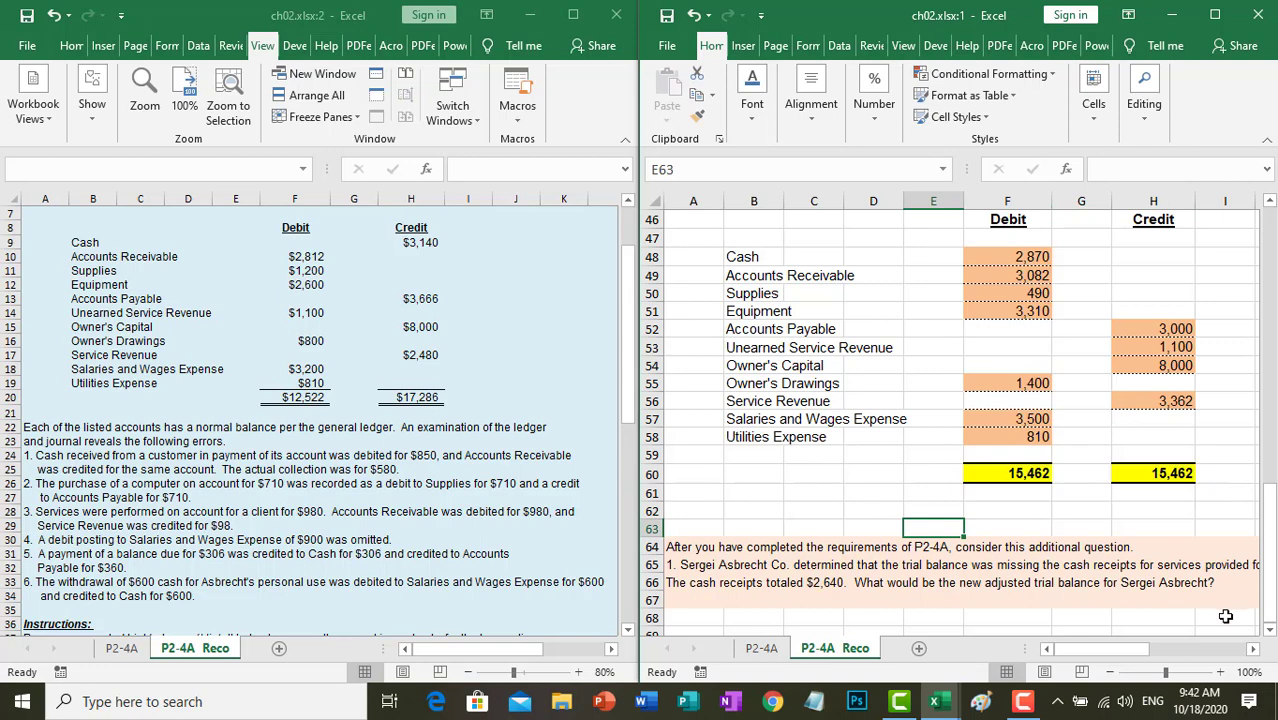